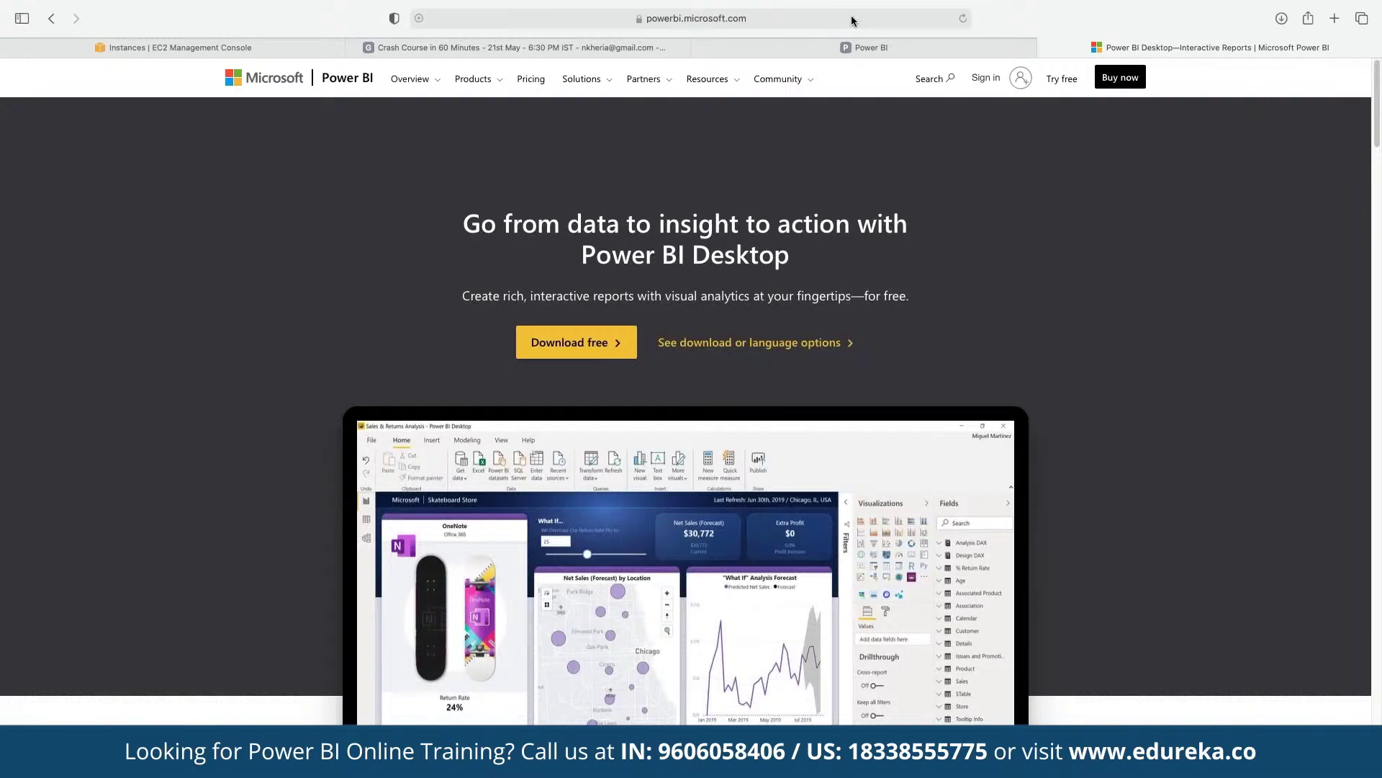
# Show the full web addresses of the Power BI Desktop page and the Power BI product home page
pyautogui.click(851, 21)
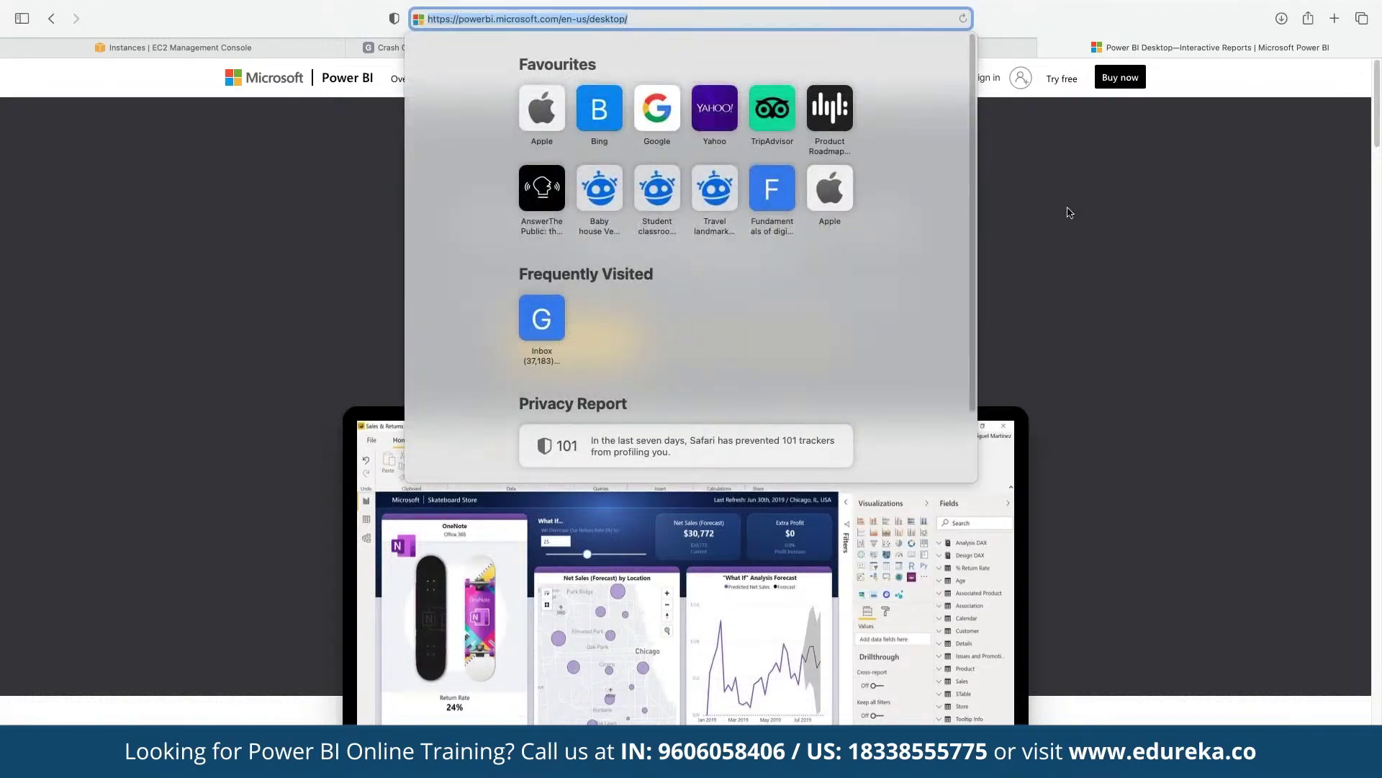
pyautogui.click(1067, 238)
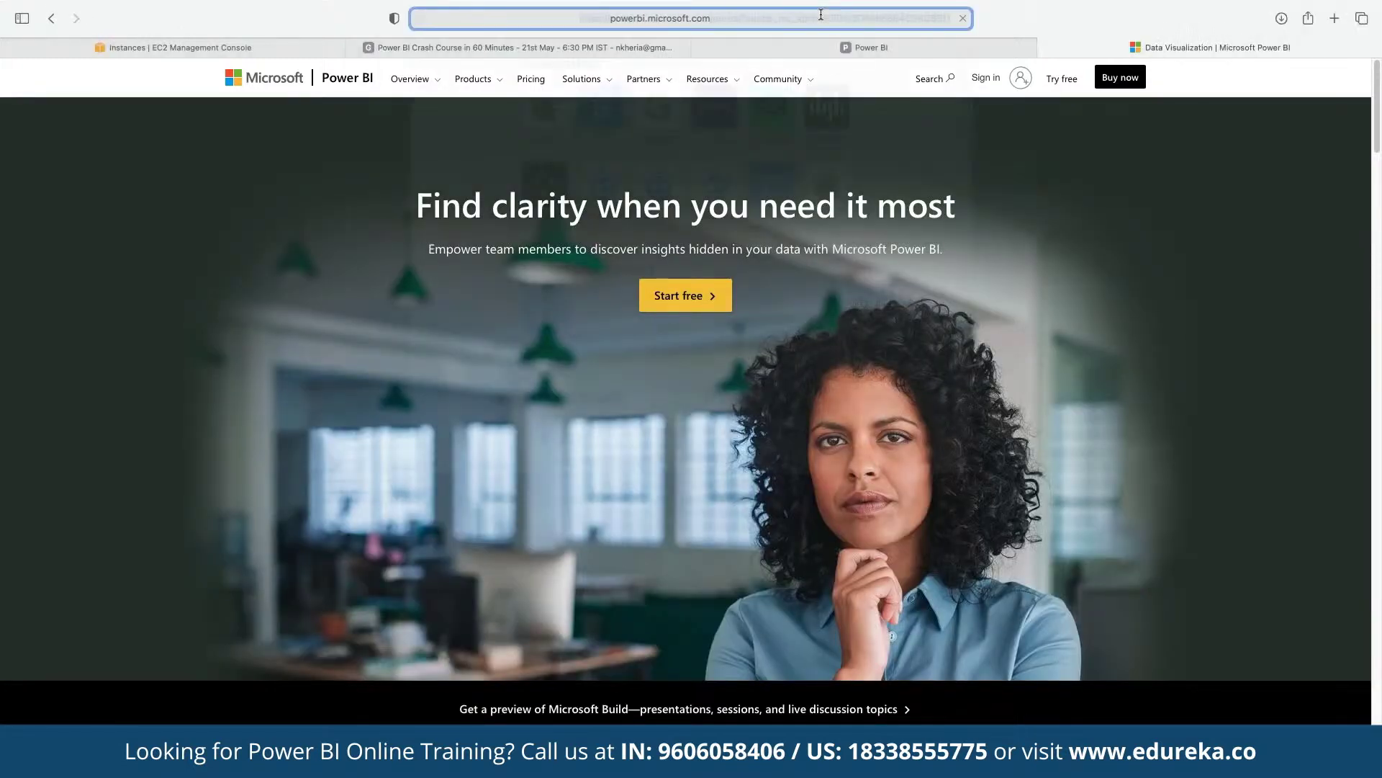
pyautogui.press('super+l')
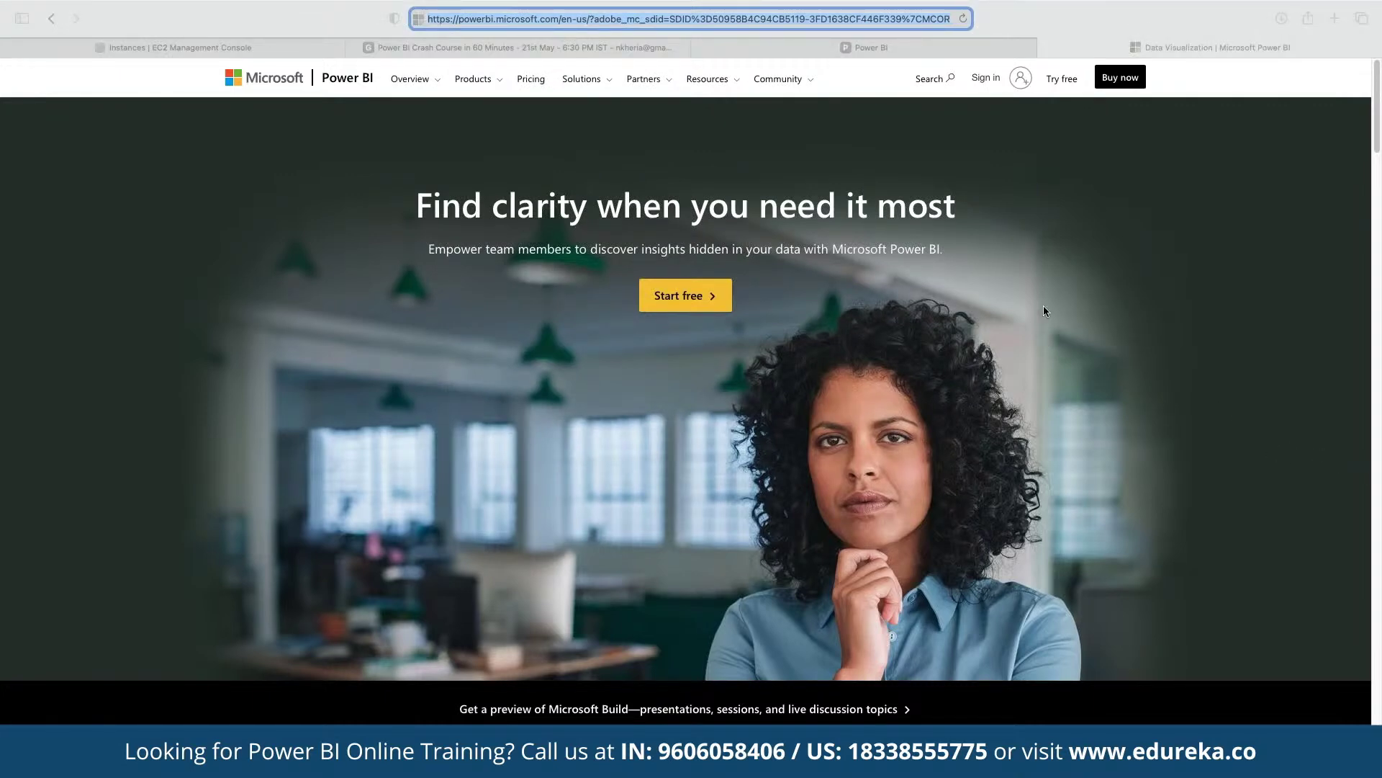
# Switch to the Power BI service and look over its home page, data creation options and dataset list
pyautogui.click(835, 49)
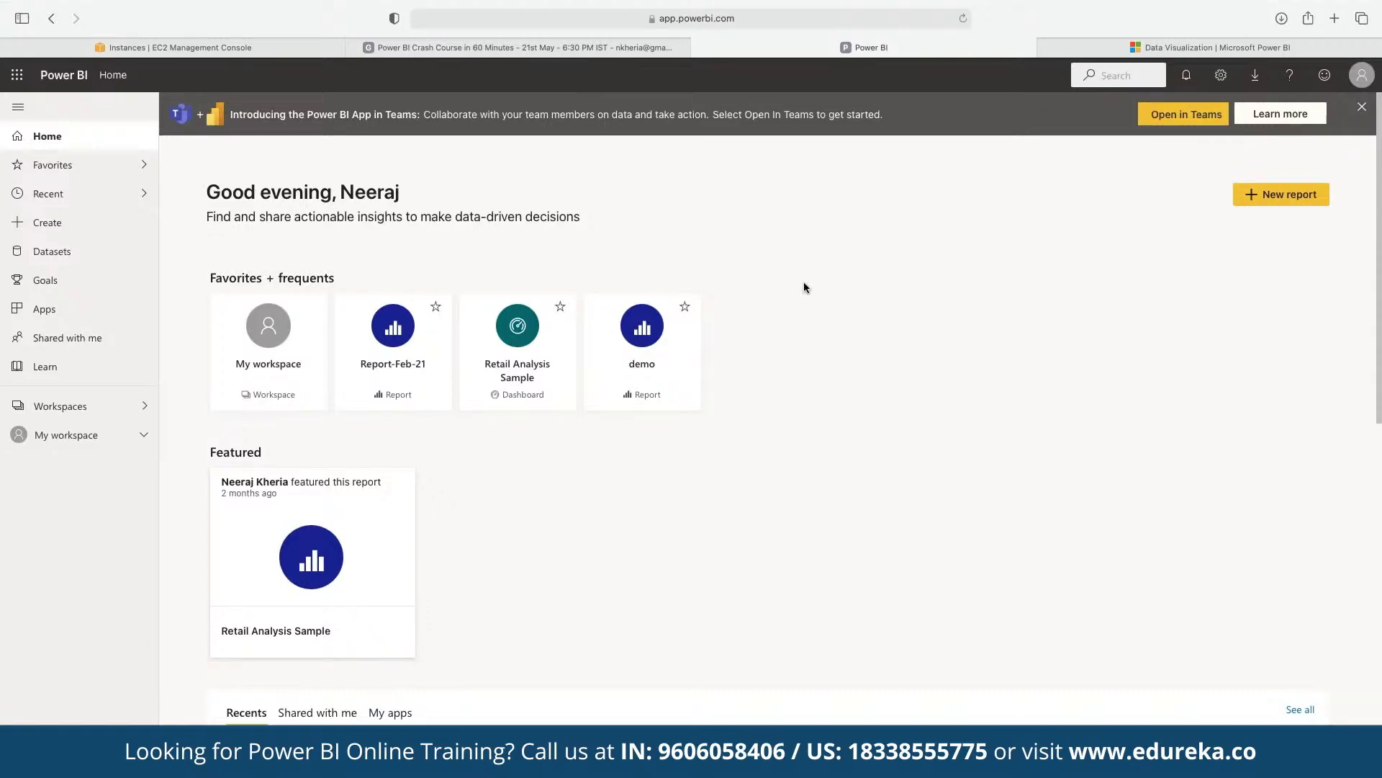
pyautogui.scroll(-5, 811, 499)
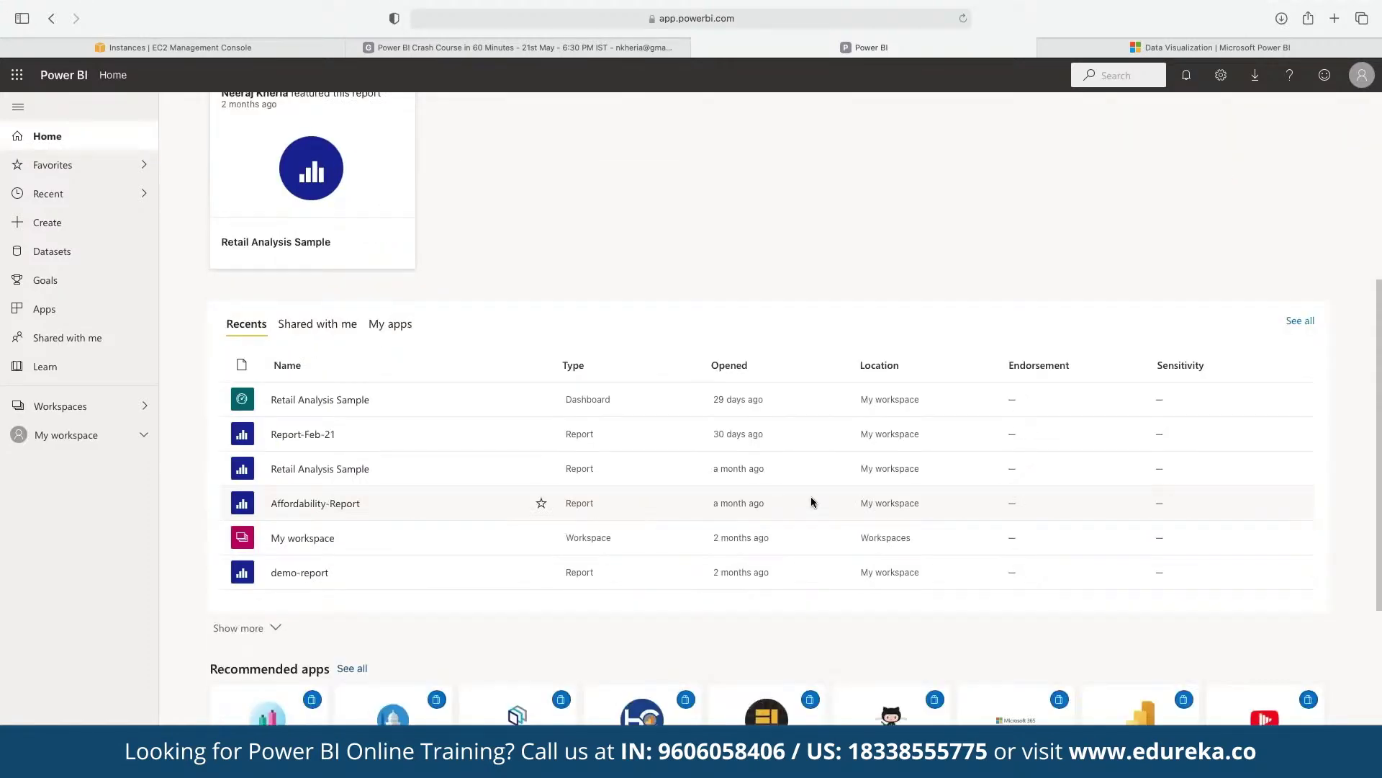
pyautogui.scroll(5, 812, 502)
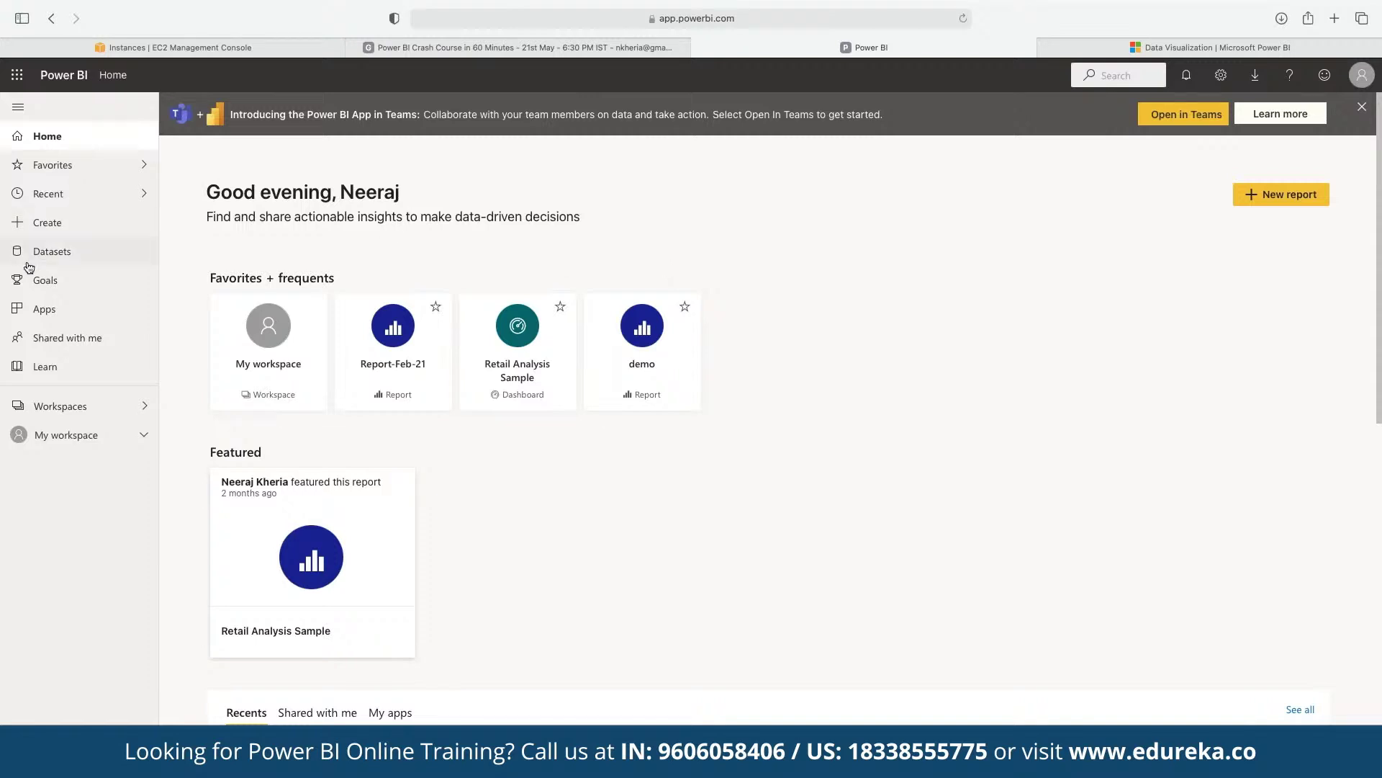
pyautogui.click(50, 240)
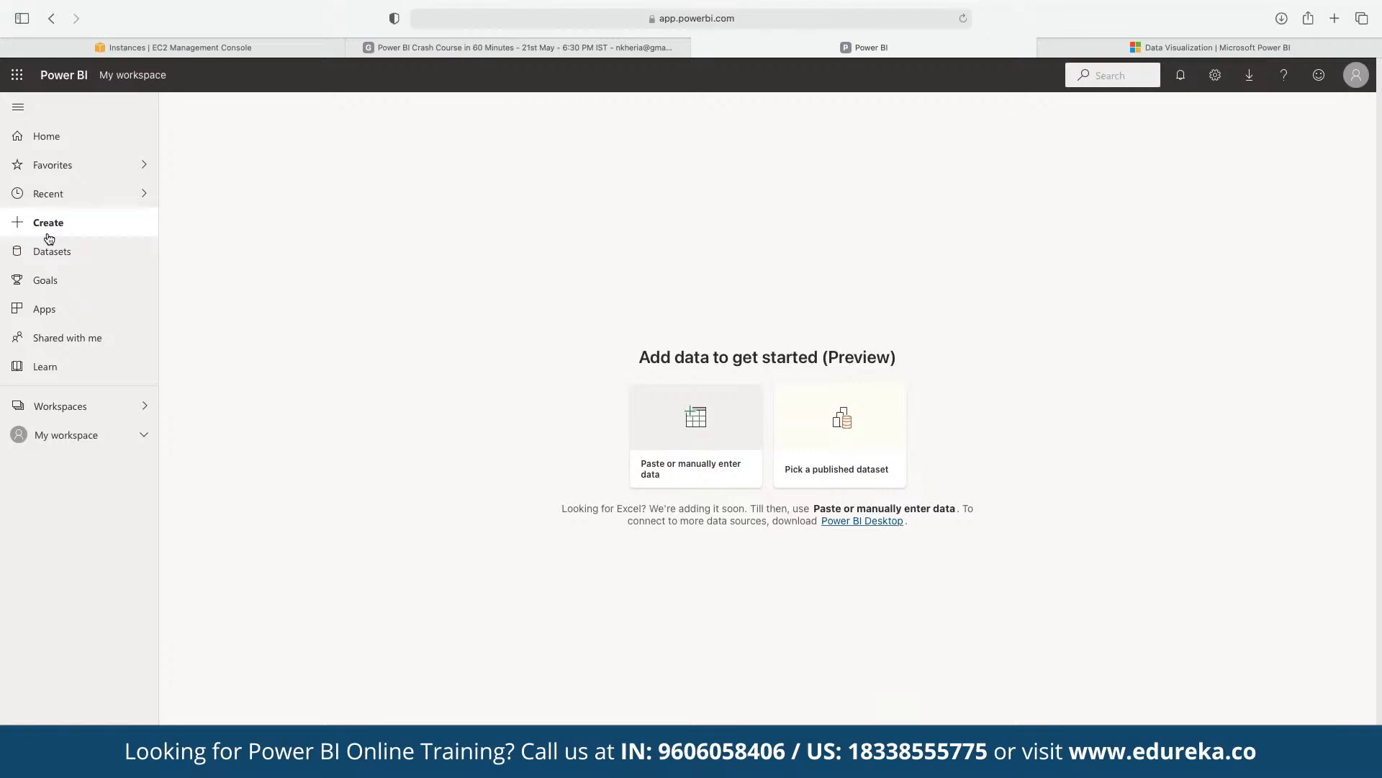
pyautogui.click(60, 265)
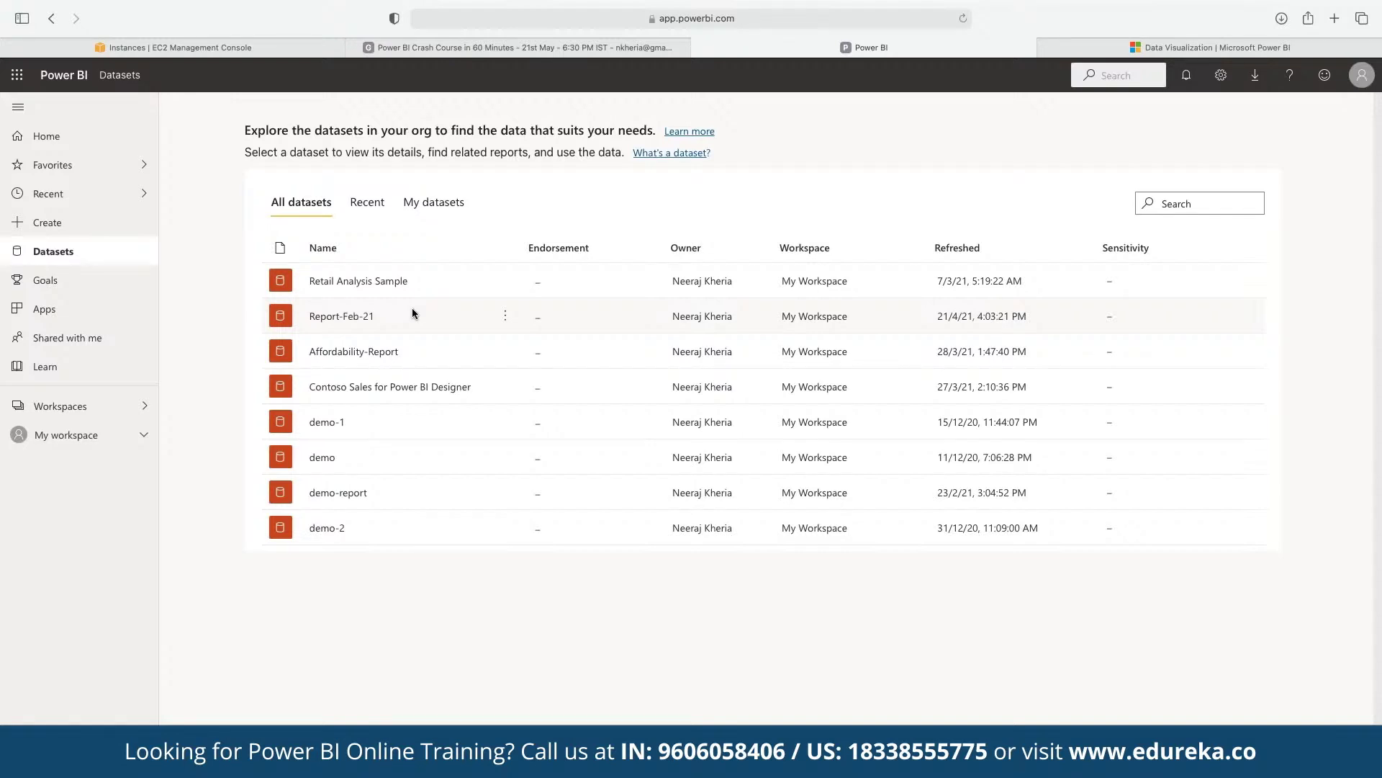
# Start a table for pasted or manually entered data, and check the web address of the Power BI Desktop download page
pyautogui.click(47, 224)
pyautogui.click(691, 423)
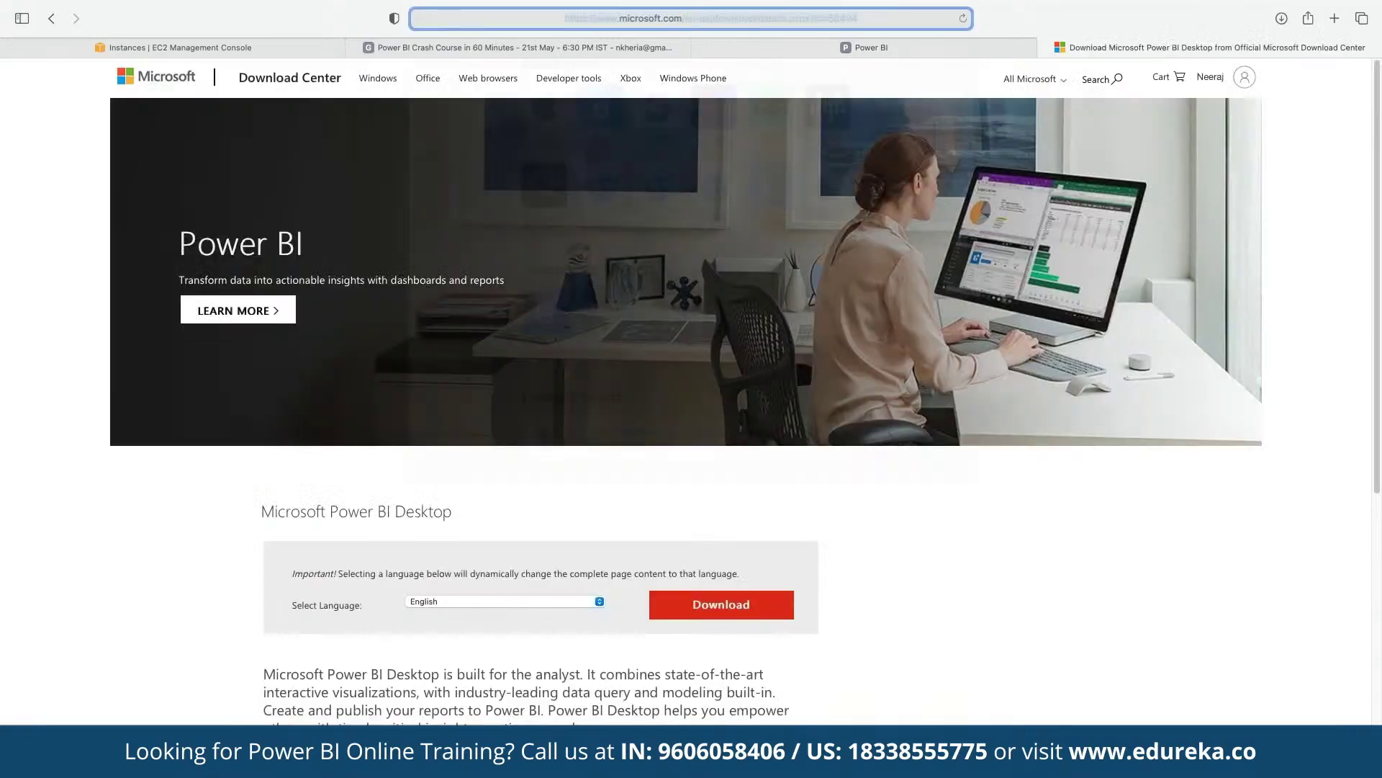
pyautogui.press('super+l')
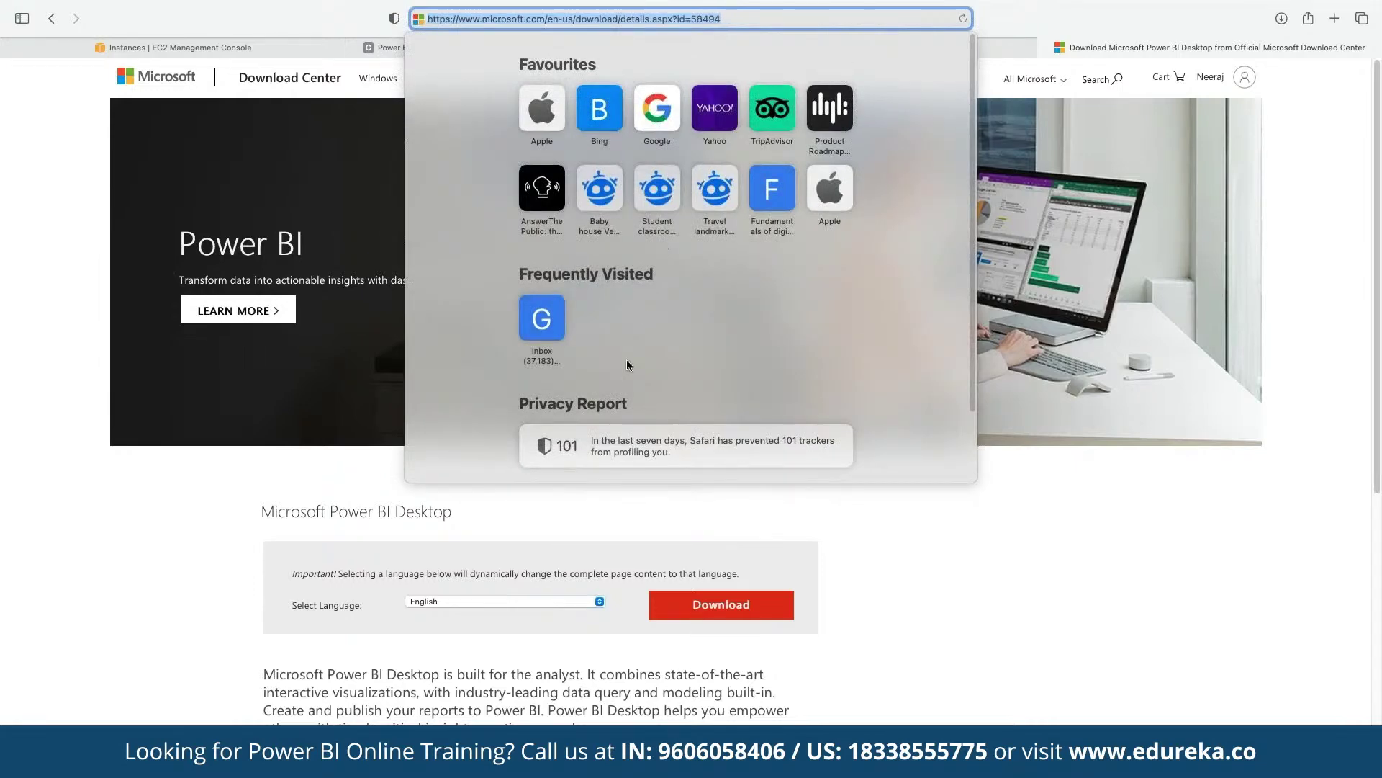
pyautogui.press('Escape')
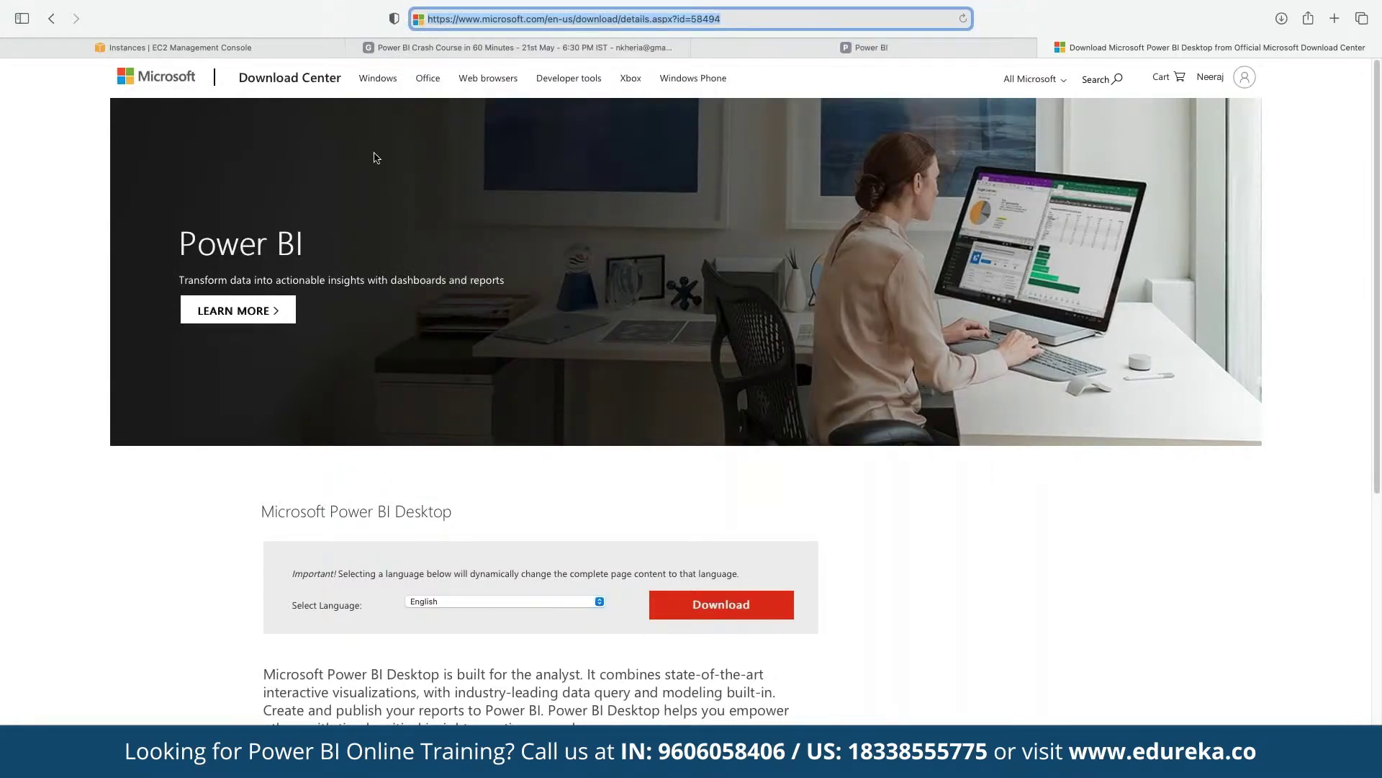
pyautogui.click(858, 54)
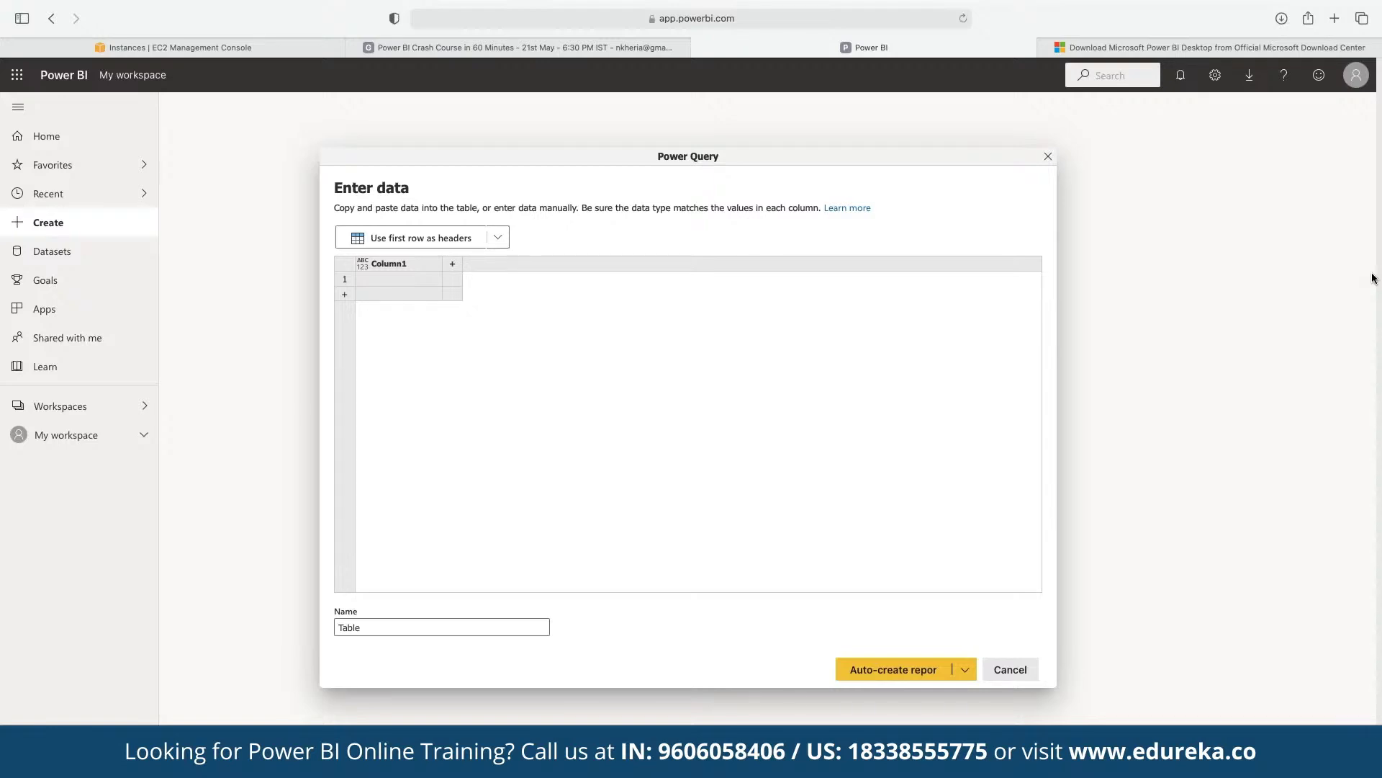
# Switch to the Global.Superstore workbook in Excel and autofit the width of all its columns
pyautogui.press('super+Tab')
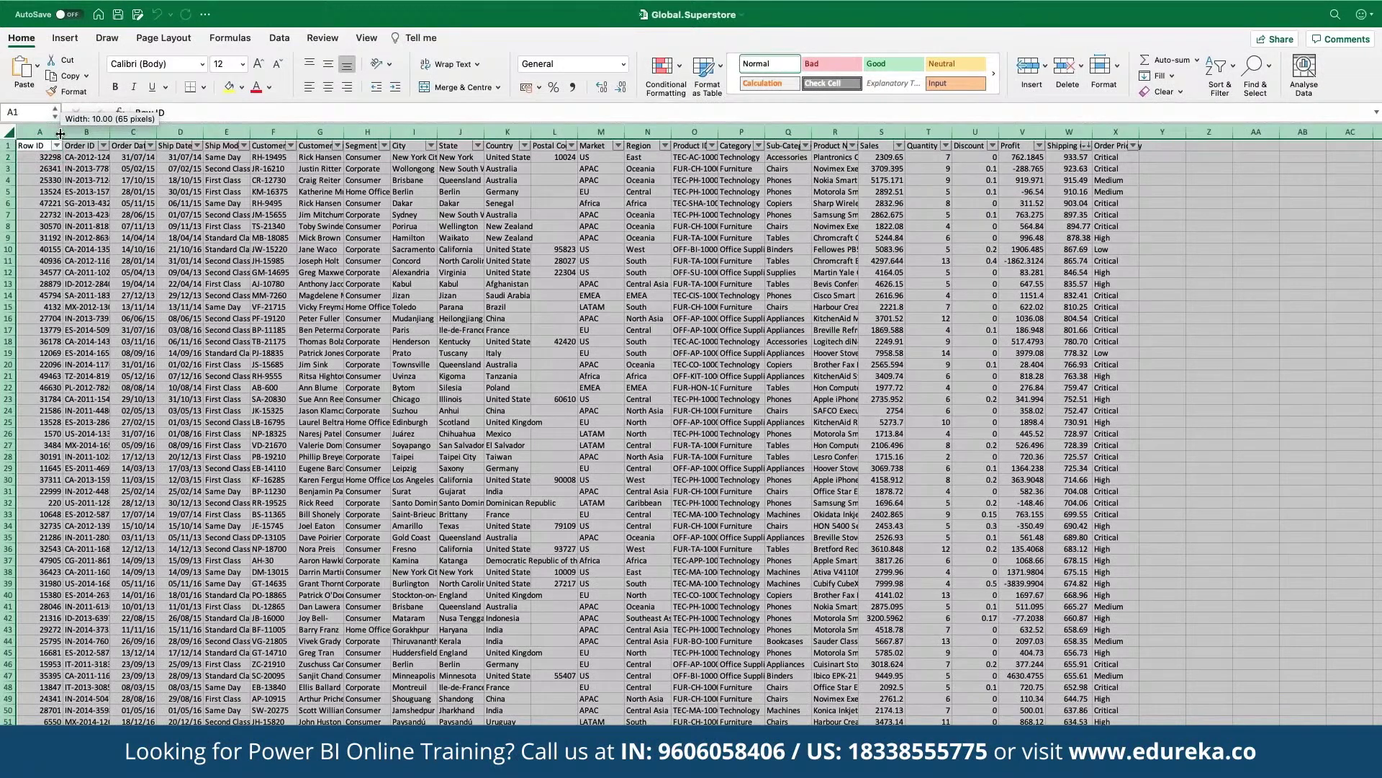
pyautogui.doubleClick(61, 134)
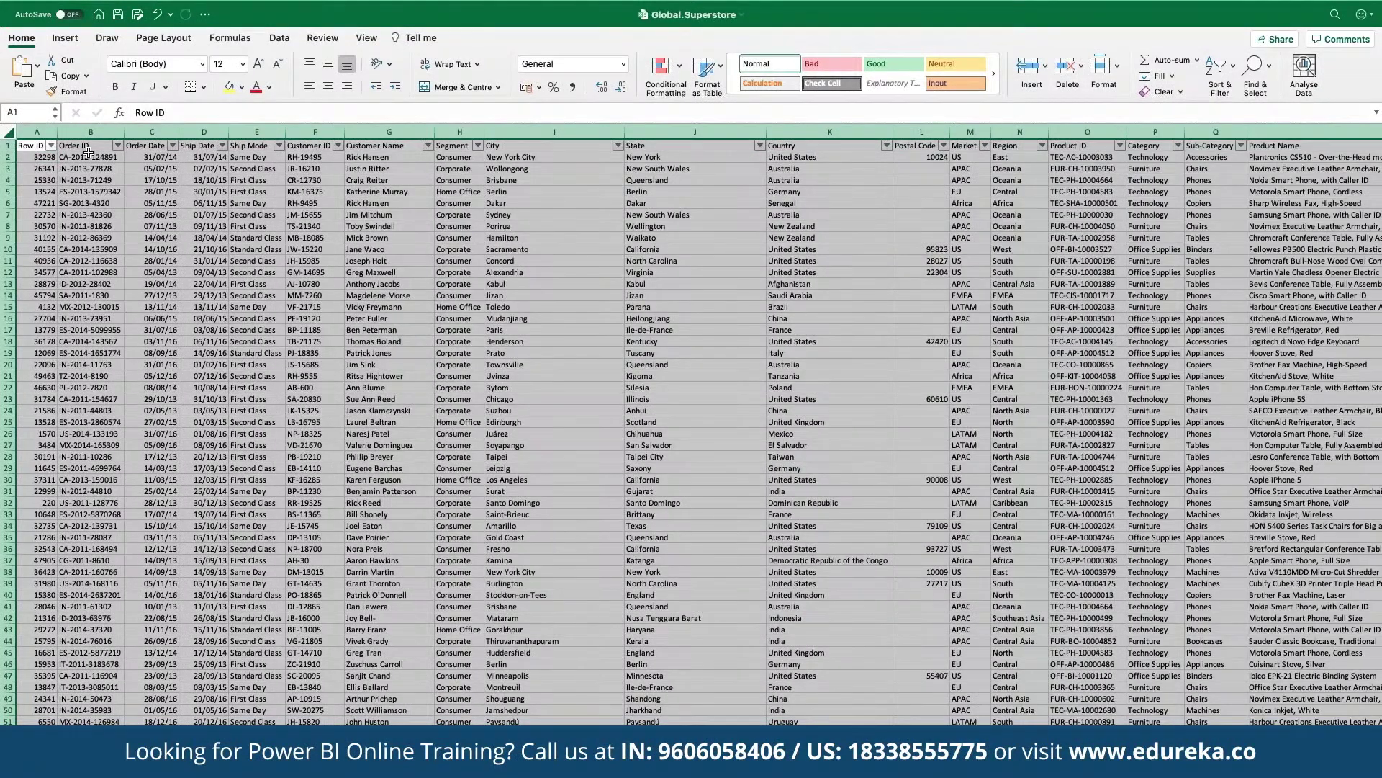
pyautogui.scroll(3, 88, 153)
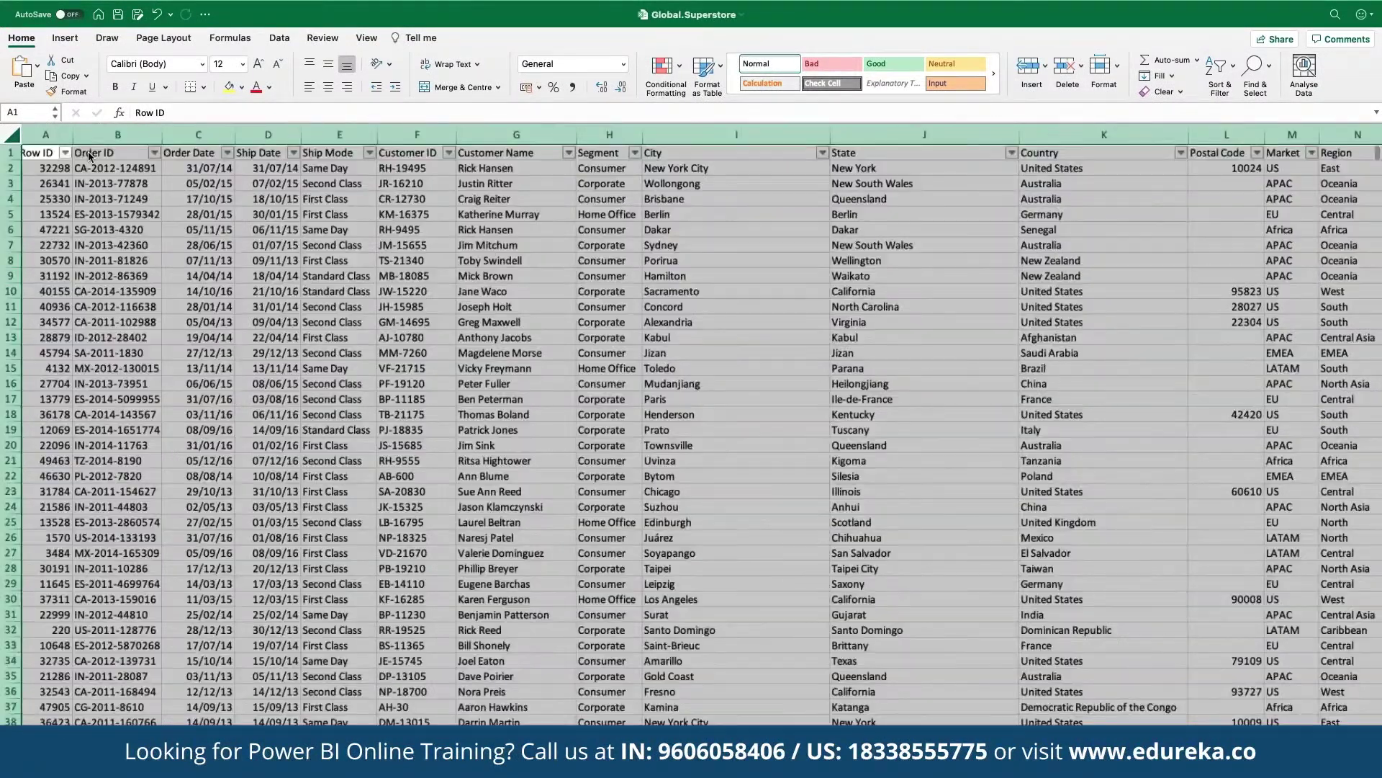
pyautogui.click(117, 155)
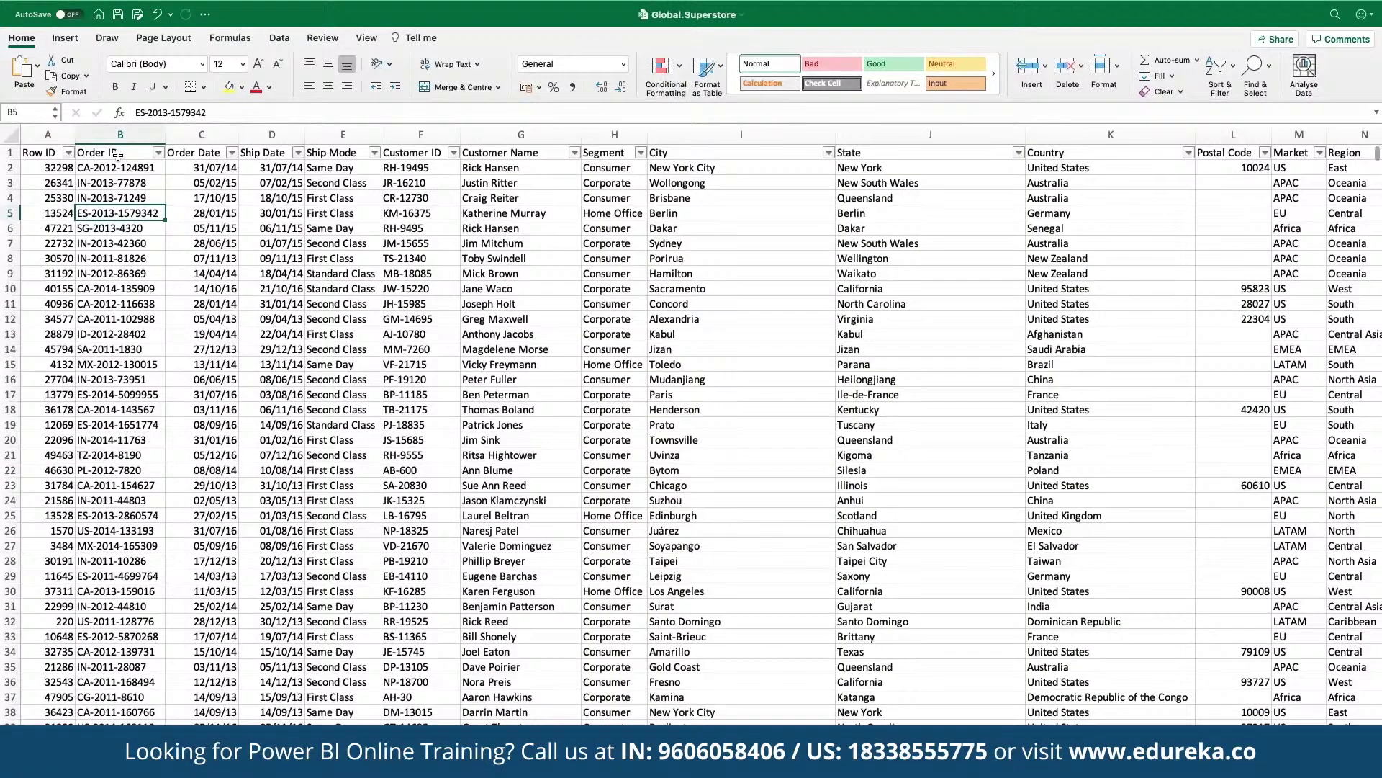
# Review the column headers in row 1 across the Global.Superstore worksheet
pyautogui.click(9, 152)
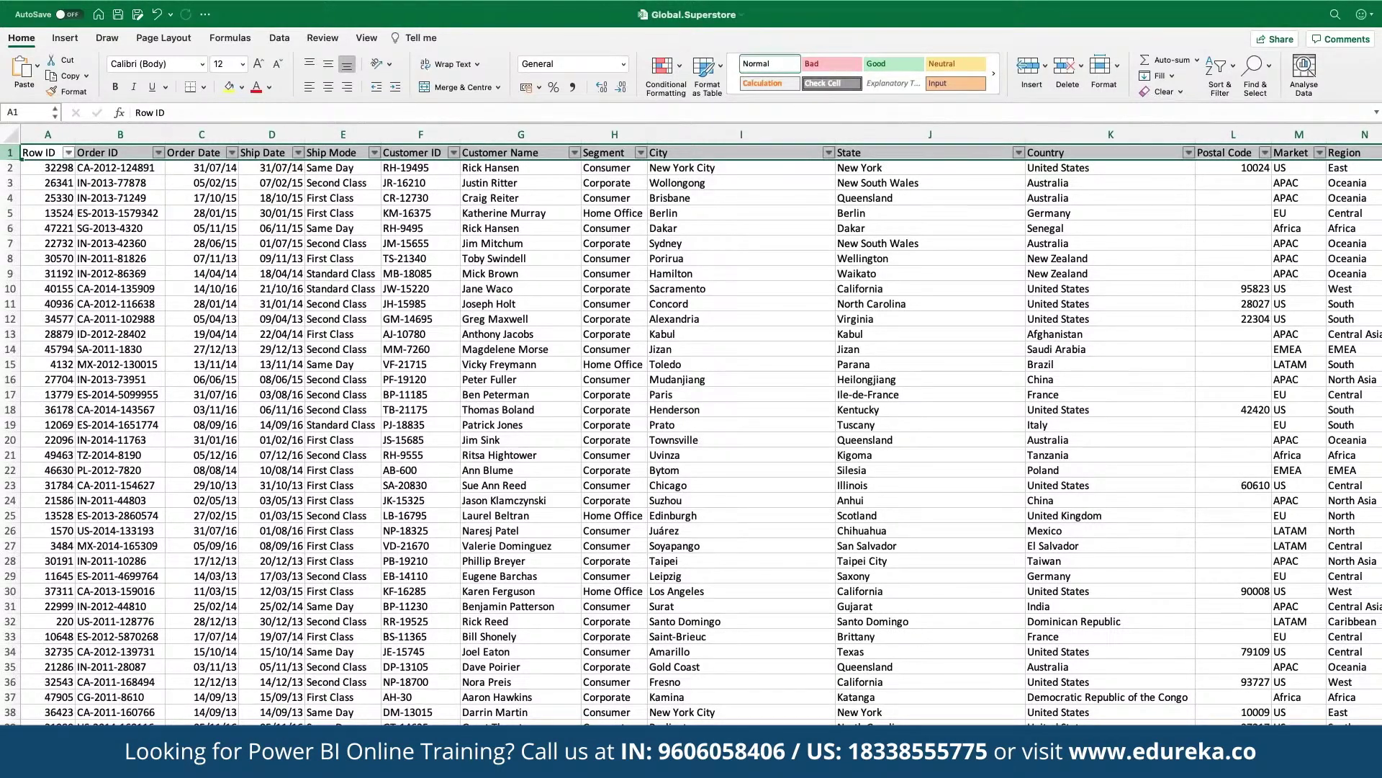
pyautogui.hscroll(5, 691, 432)
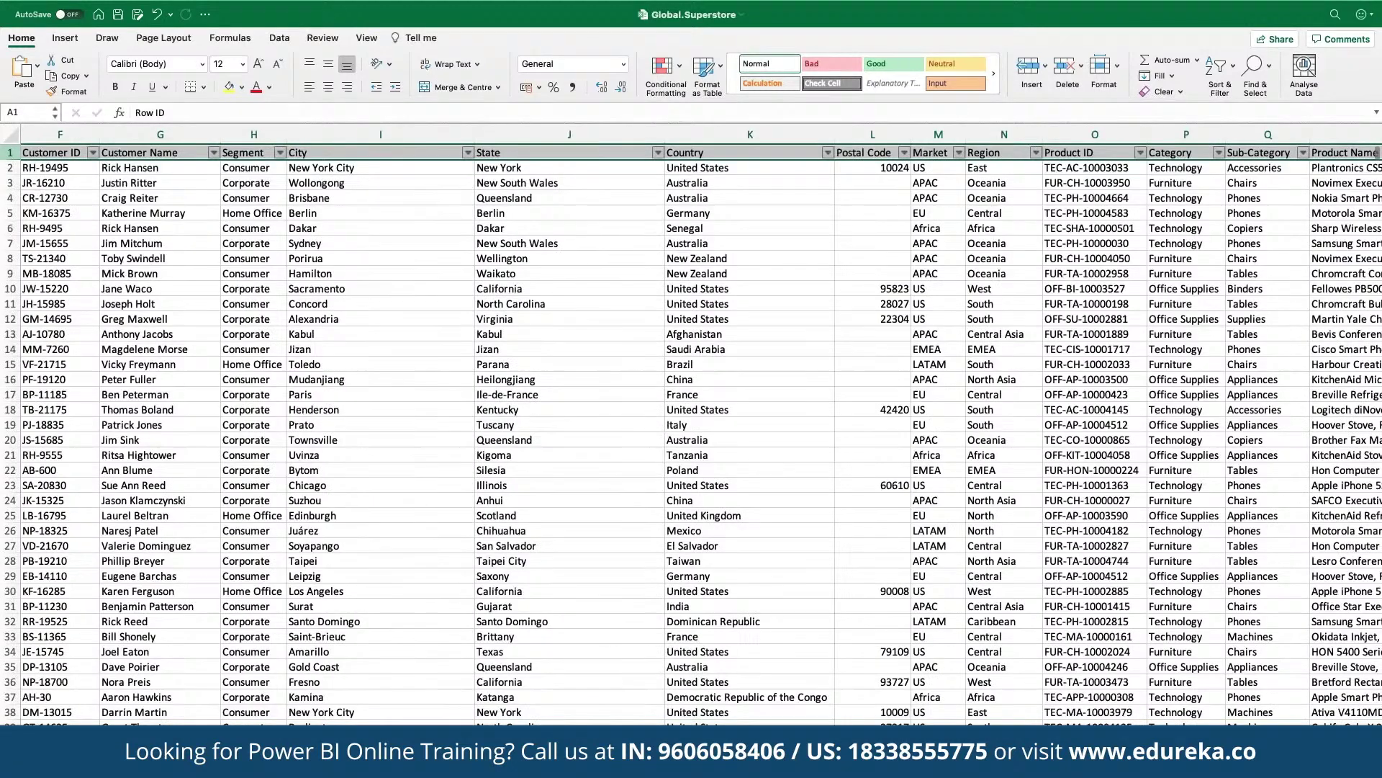
pyautogui.hscroll(3, 691, 432)
pyautogui.hscroll(2, 691, 432)
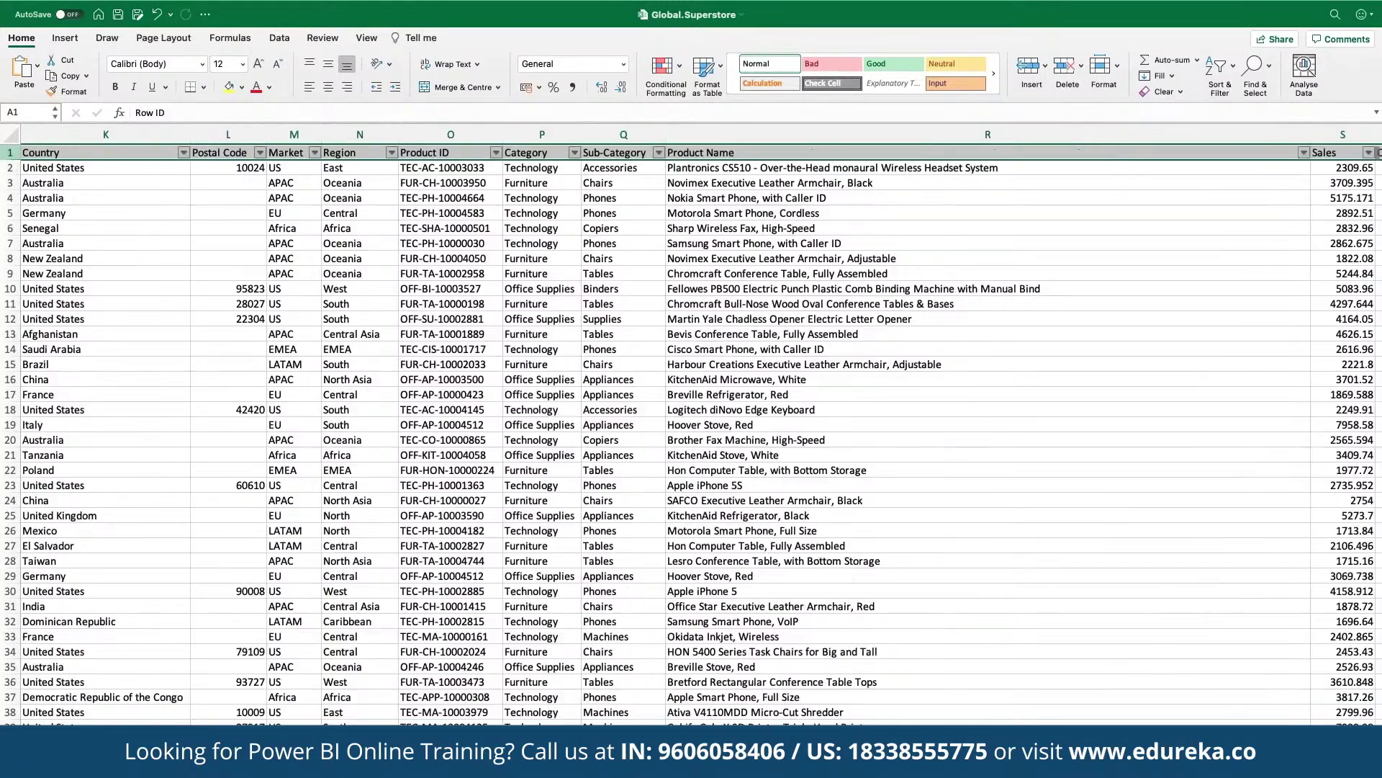
pyautogui.hscroll(-10, 449, 611)
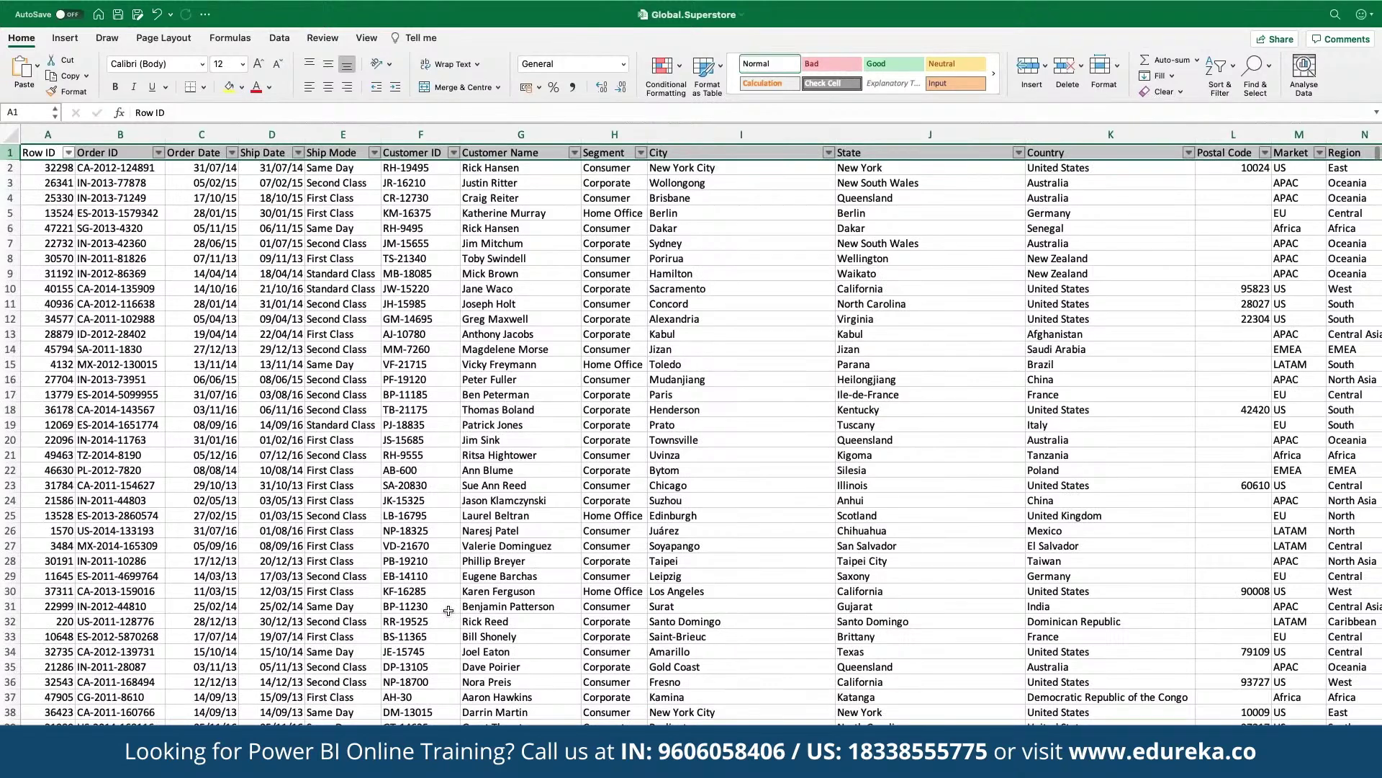
# Copy the entire worksheet into the Enter data table in the Power BI service and use its first row as headers
pyautogui.click(433, 540)
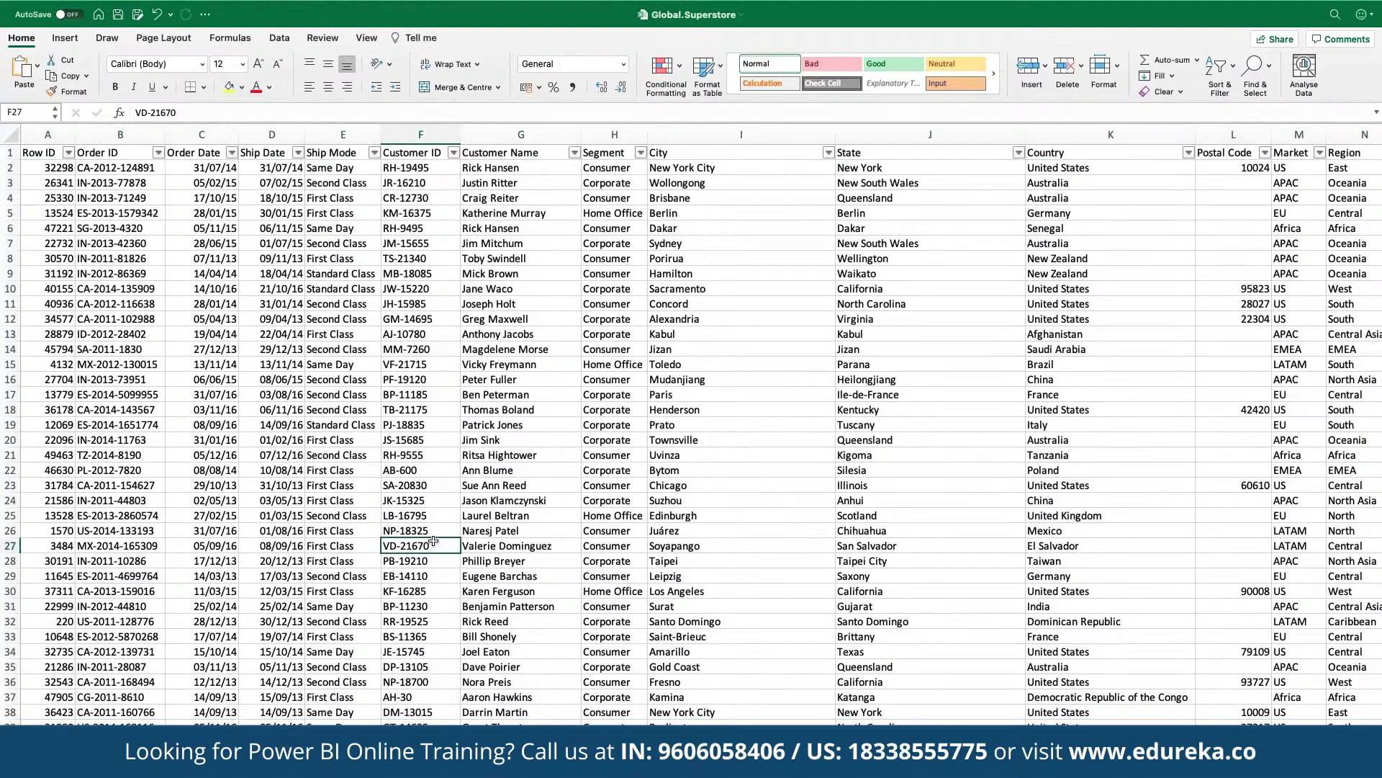
pyautogui.press('super+a')
pyautogui.press('super+c')
pyautogui.click(577, 561)
pyautogui.press('super+a')
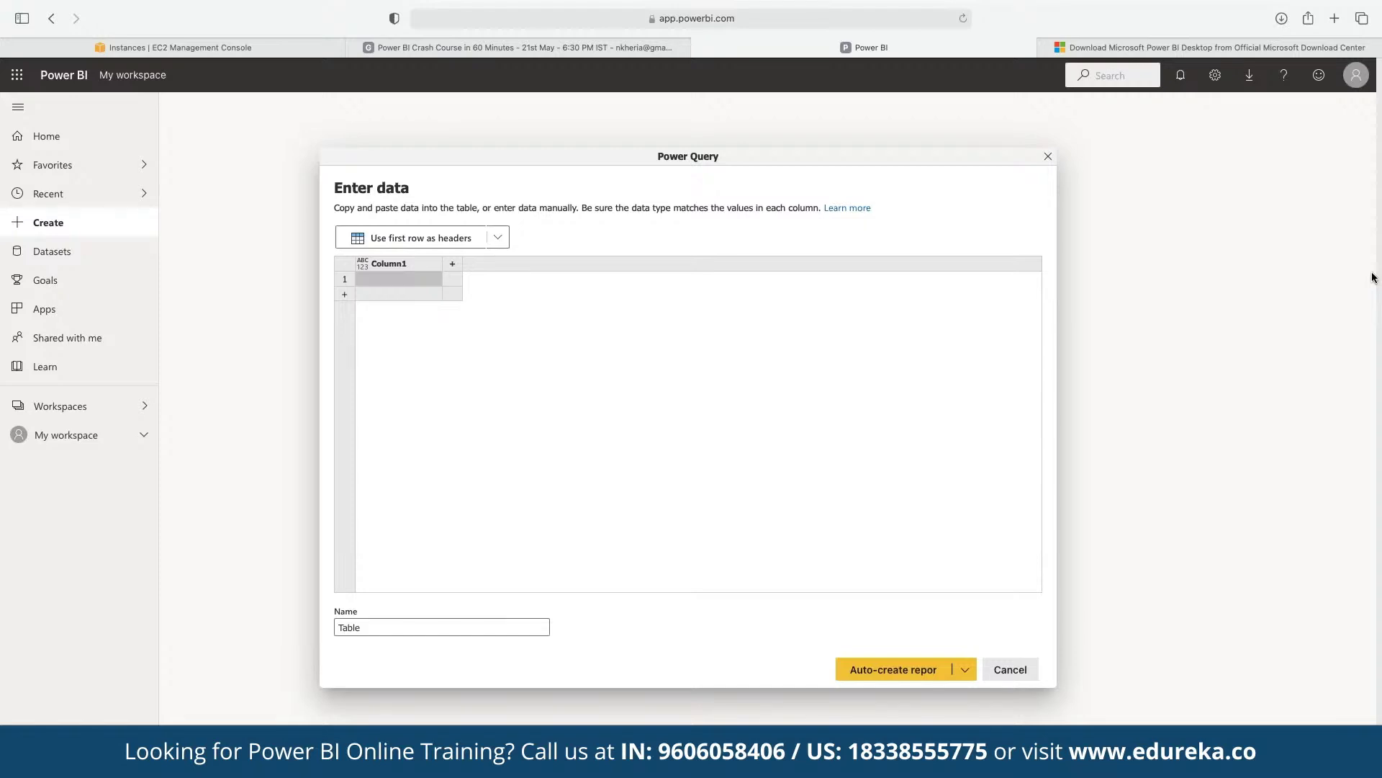
pyautogui.press('super+v')
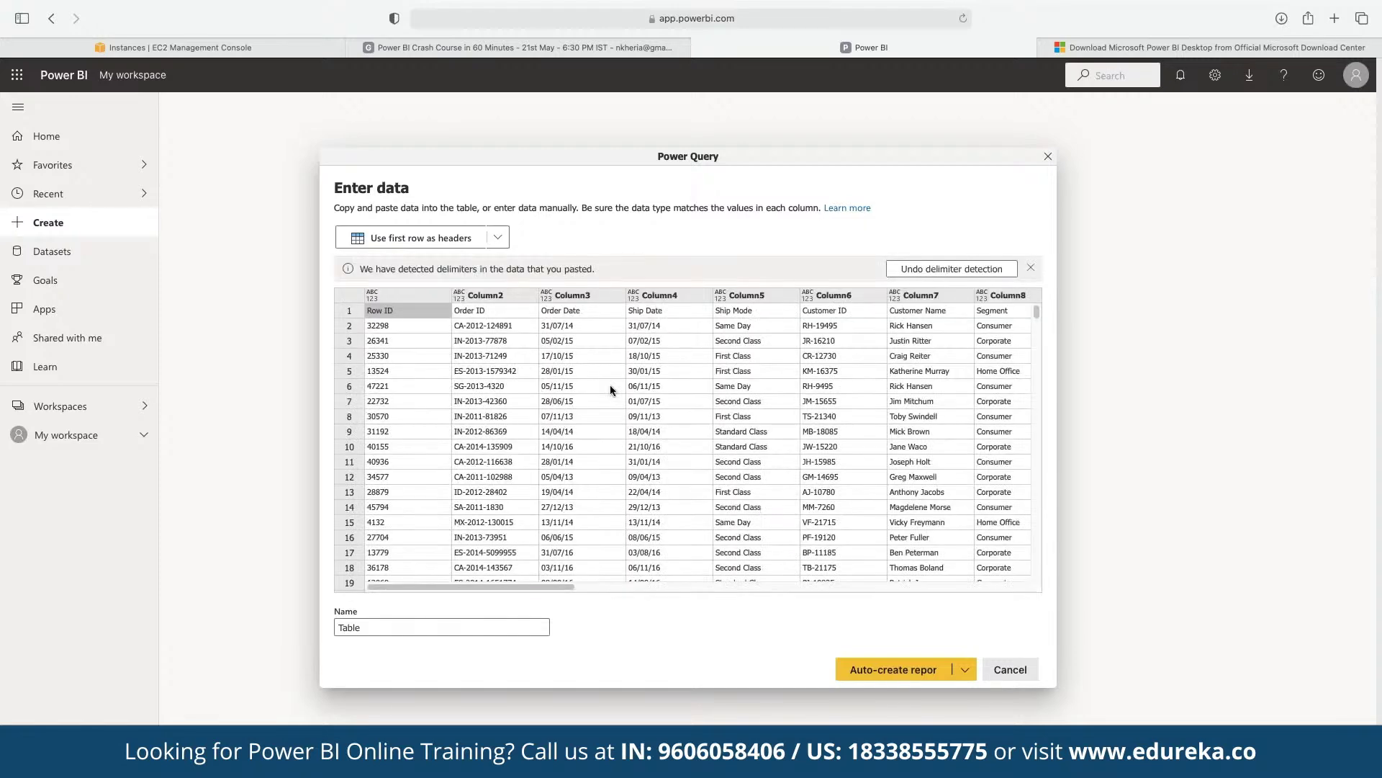
pyautogui.click(346, 311)
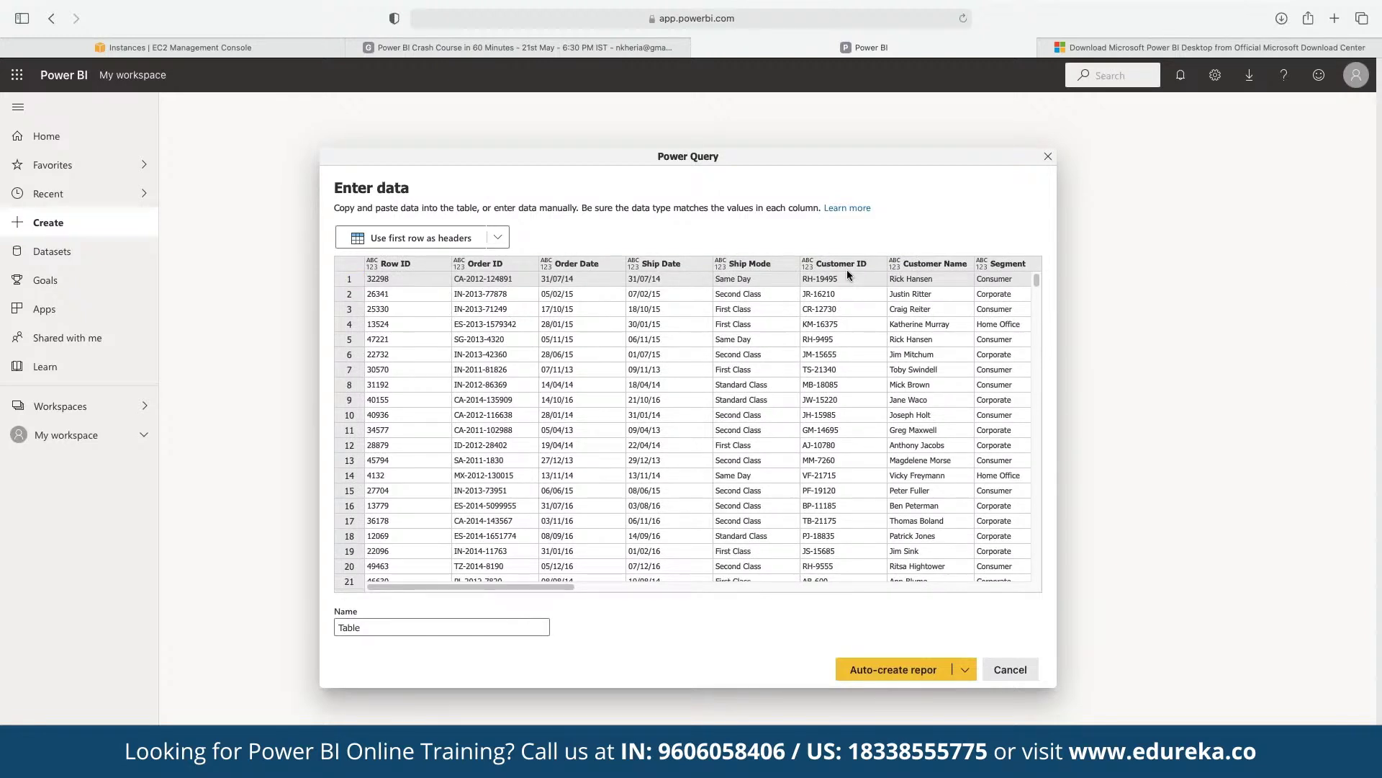
# Name the table Orders and create a blank report from it
pyautogui.click(473, 627)
pyautogui.press('super+a')
pyautogui.write('Gloabl-Super')
pyautogui.press('BackSpace')
pyautogui.press('BackSpace')
pyautogui.press('BackSpace')
pyautogui.press('BackSpace')
pyautogui.press('BackSpace')
pyautogui.press('BackSpace')
pyautogui.press('BackSpace')
pyautogui.press('BackSpace')
pyautogui.press('BackSpace')
pyautogui.press('BackSpace')
pyautogui.press('BackSpace')
pyautogui.press('BackSpace')
pyautogui.press('BackSpace')
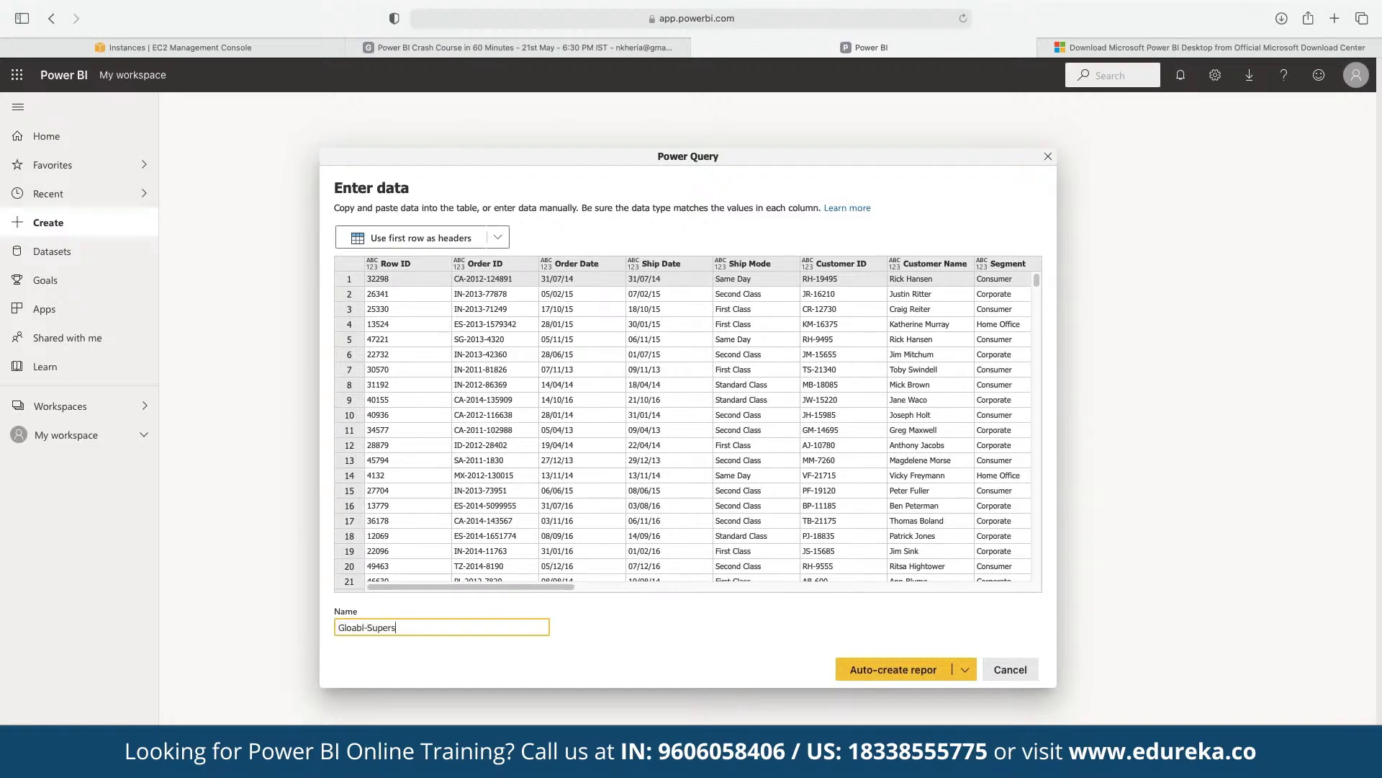
pyautogui.write('Orders')
pyautogui.click(965, 669)
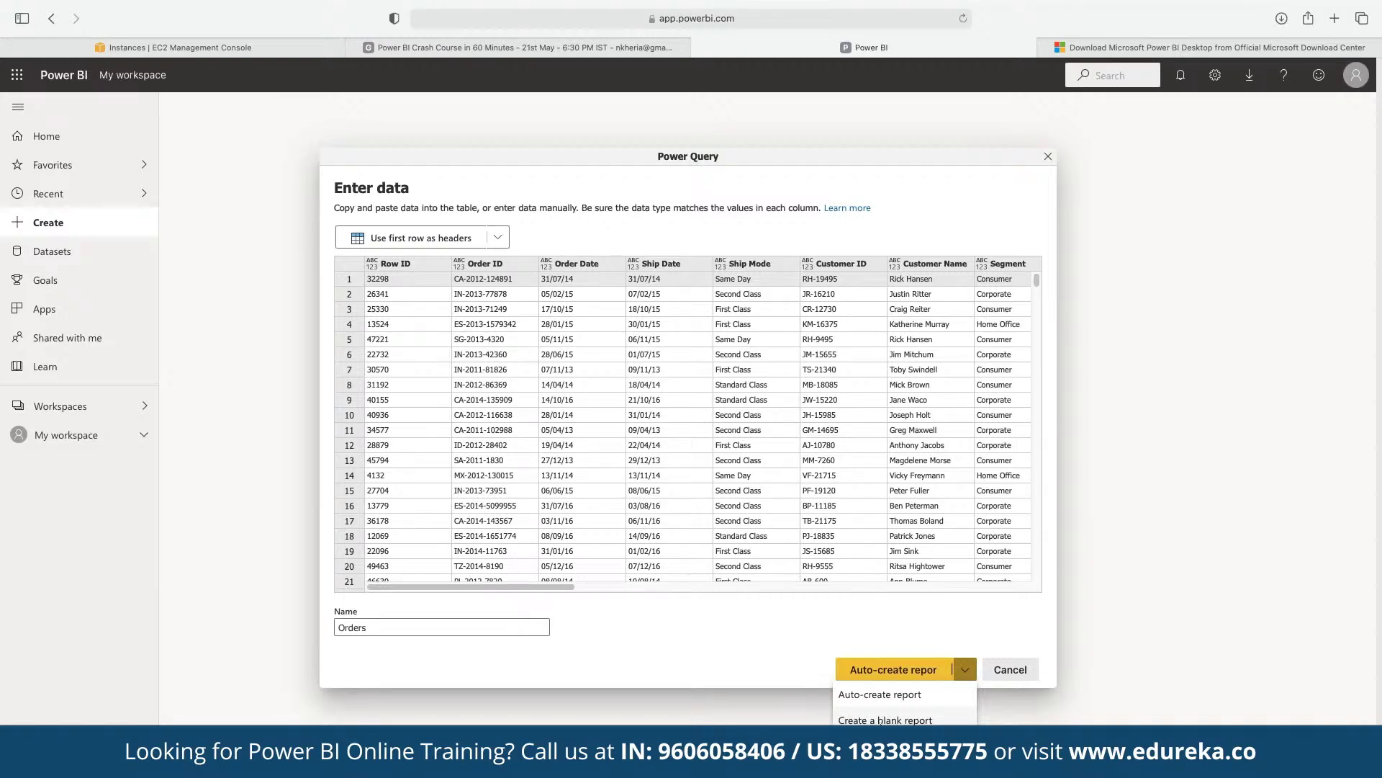
pyautogui.click(926, 713)
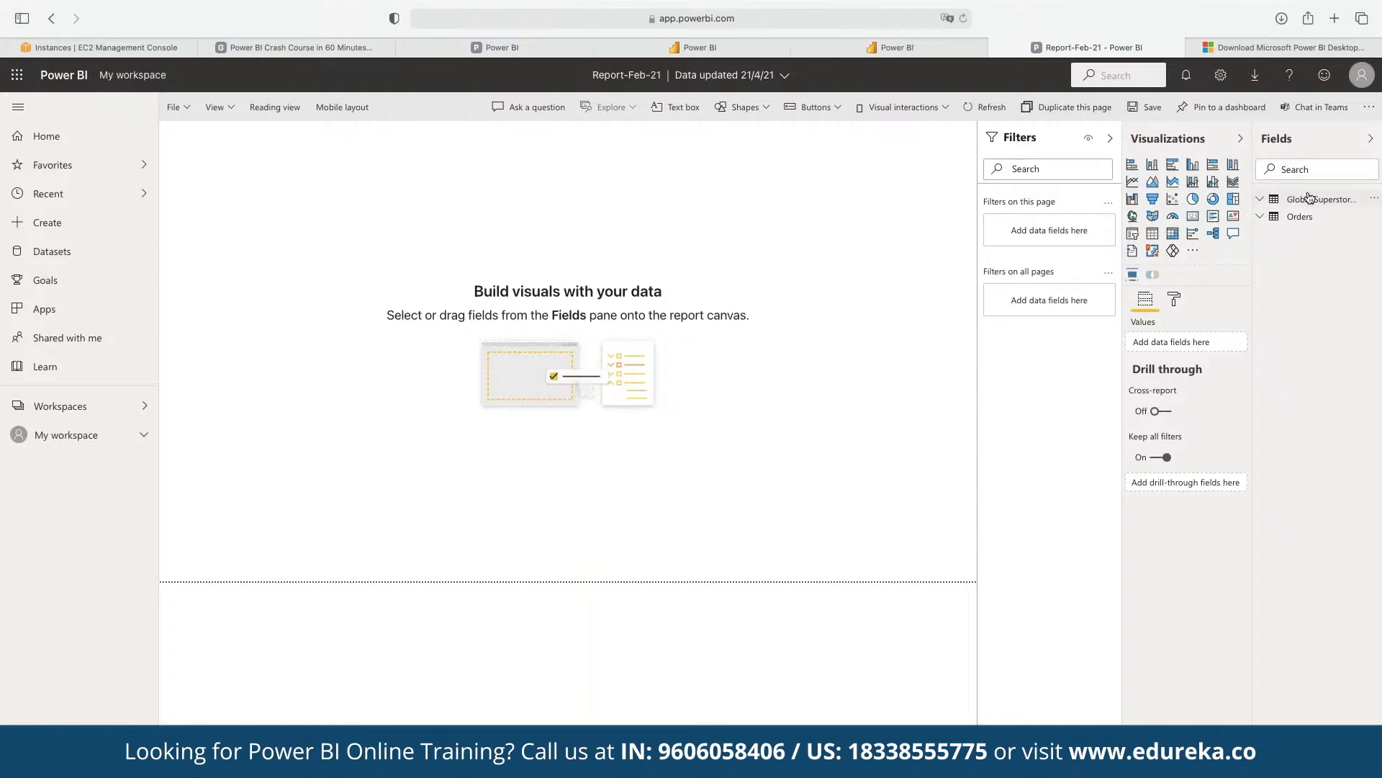
# Build a column chart of Profit by Order Date from the Orders table and enlarge it on the canvas
pyautogui.click(1260, 217)
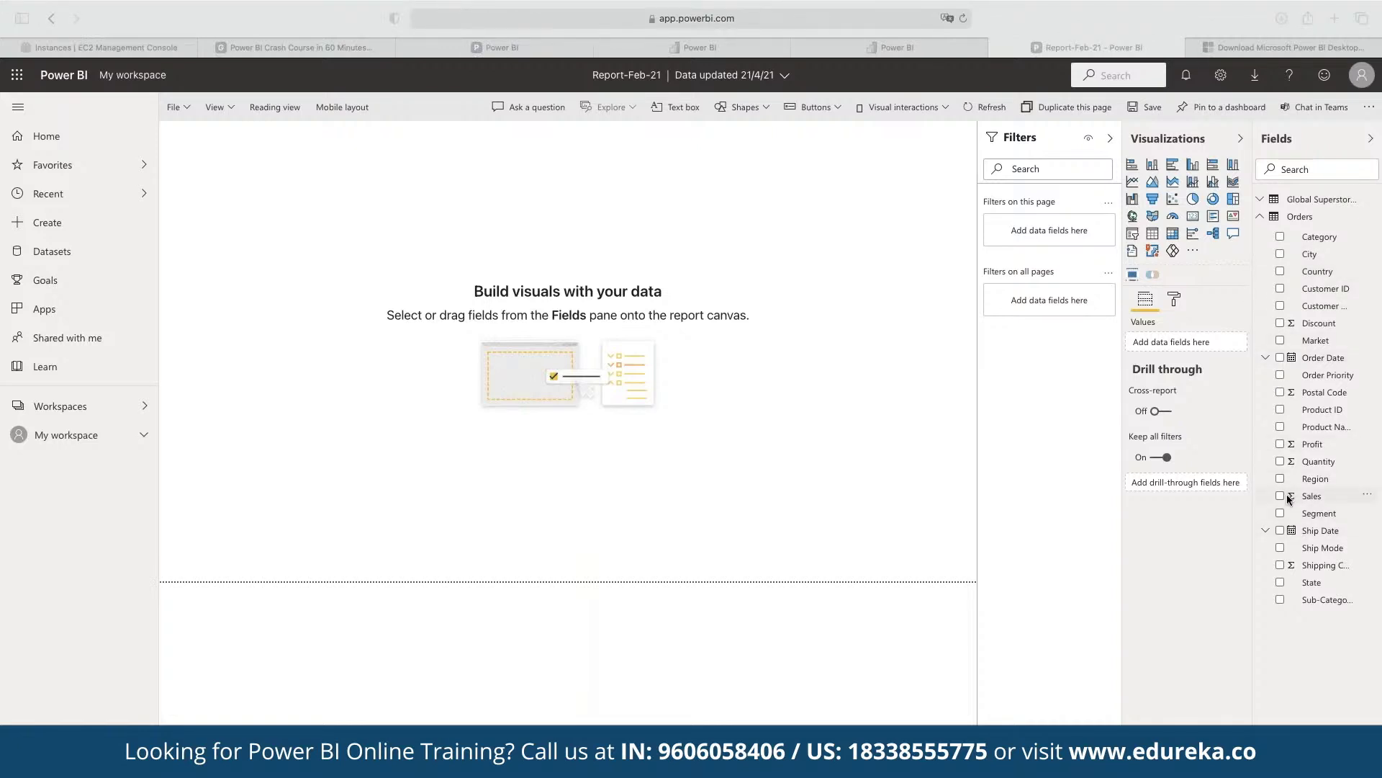
pyautogui.click(1280, 444)
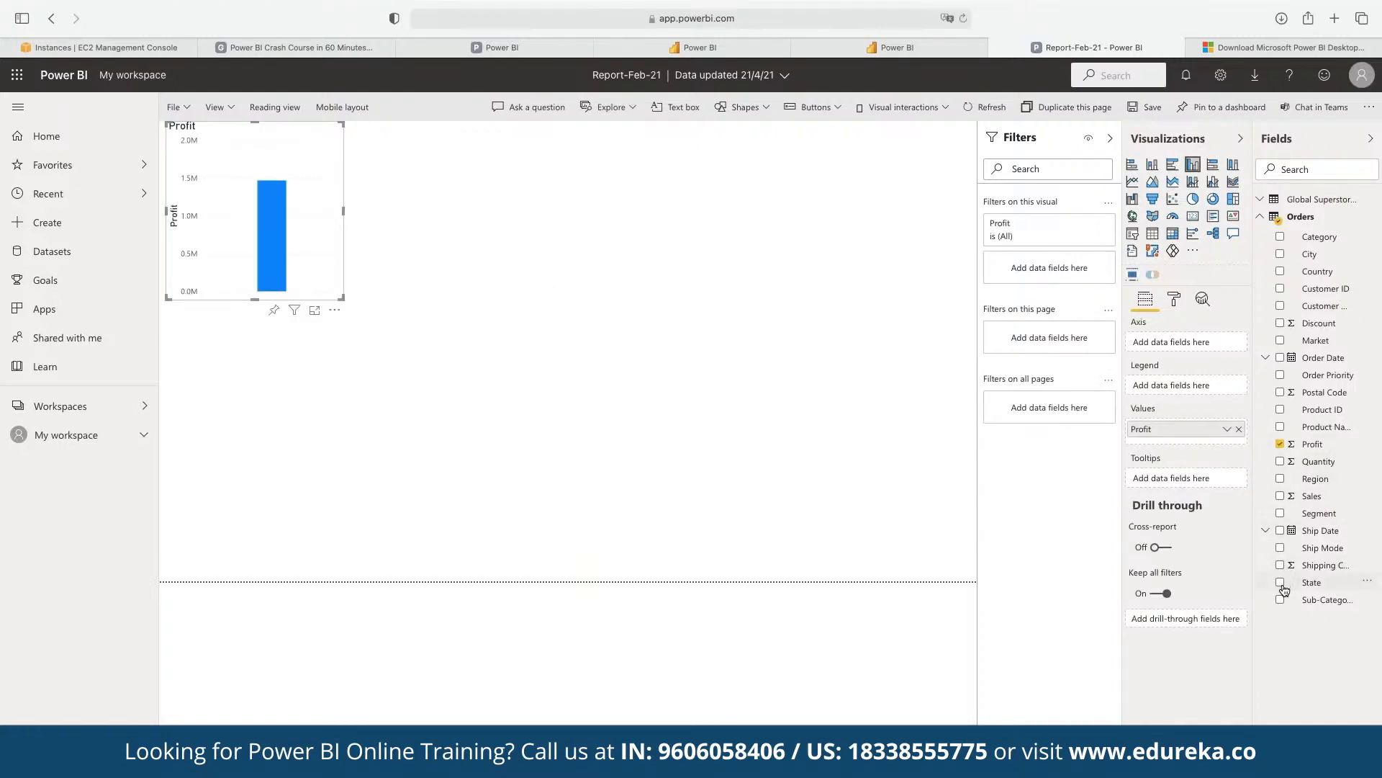
pyautogui.click(1280, 359)
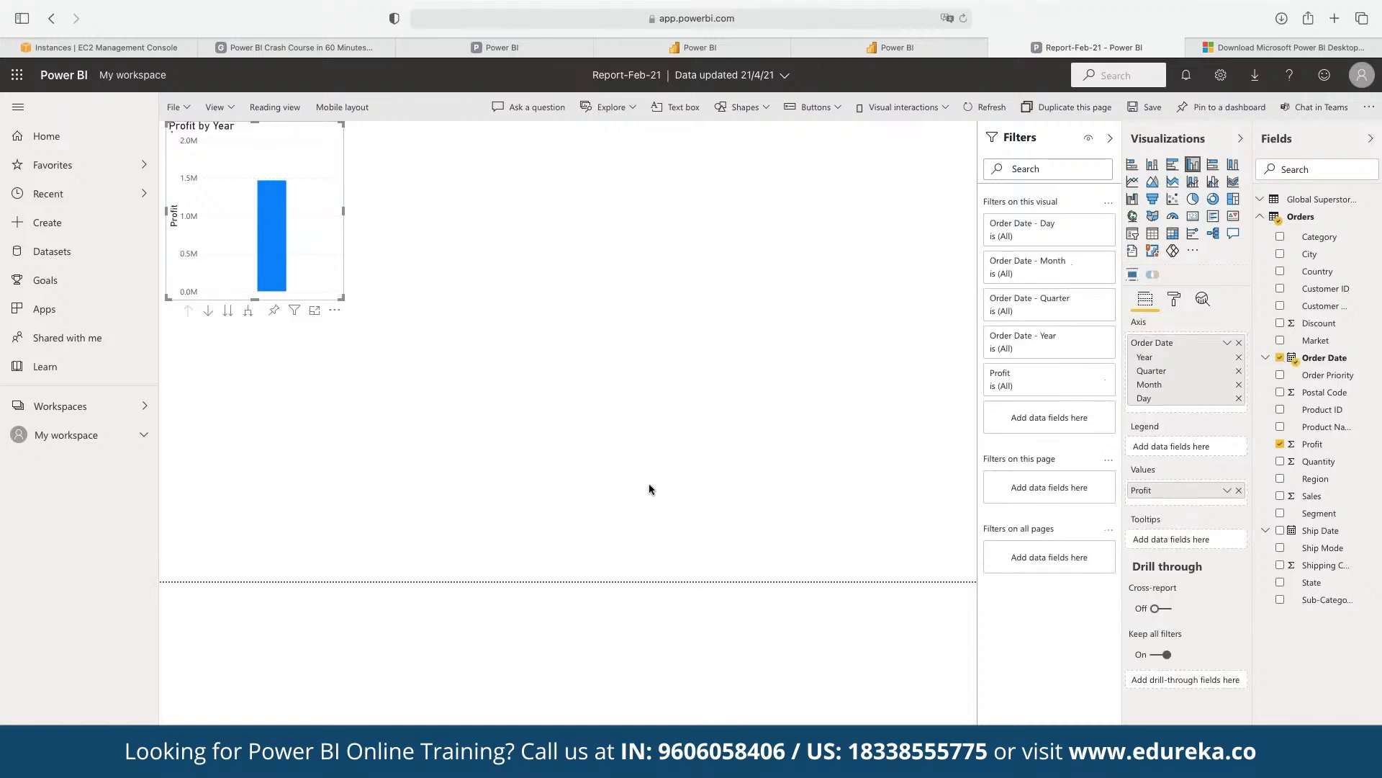
pyautogui.moveTo(342, 301); pyautogui.dragTo(624, 459)
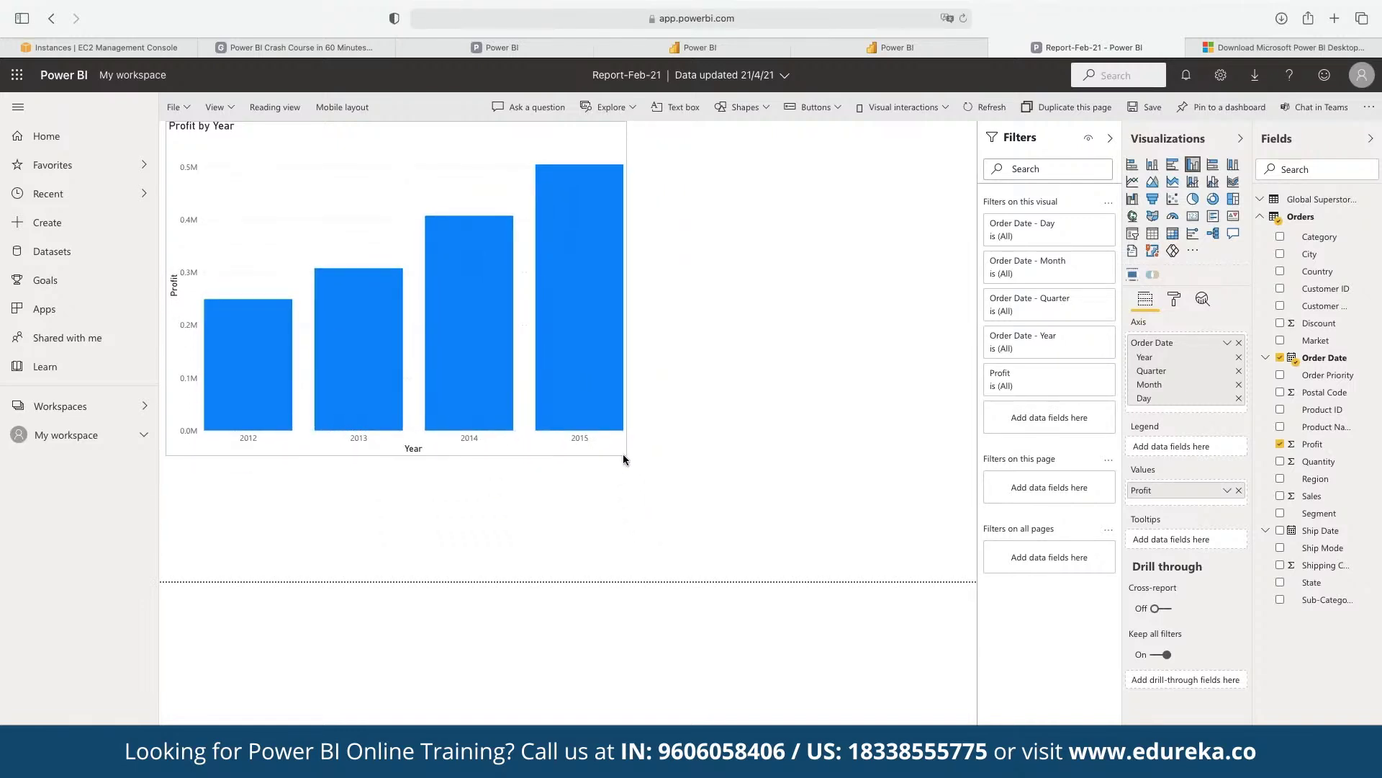
pyautogui.moveTo(624, 459); pyautogui.dragTo(565, 405)
pyautogui.click(651, 422)
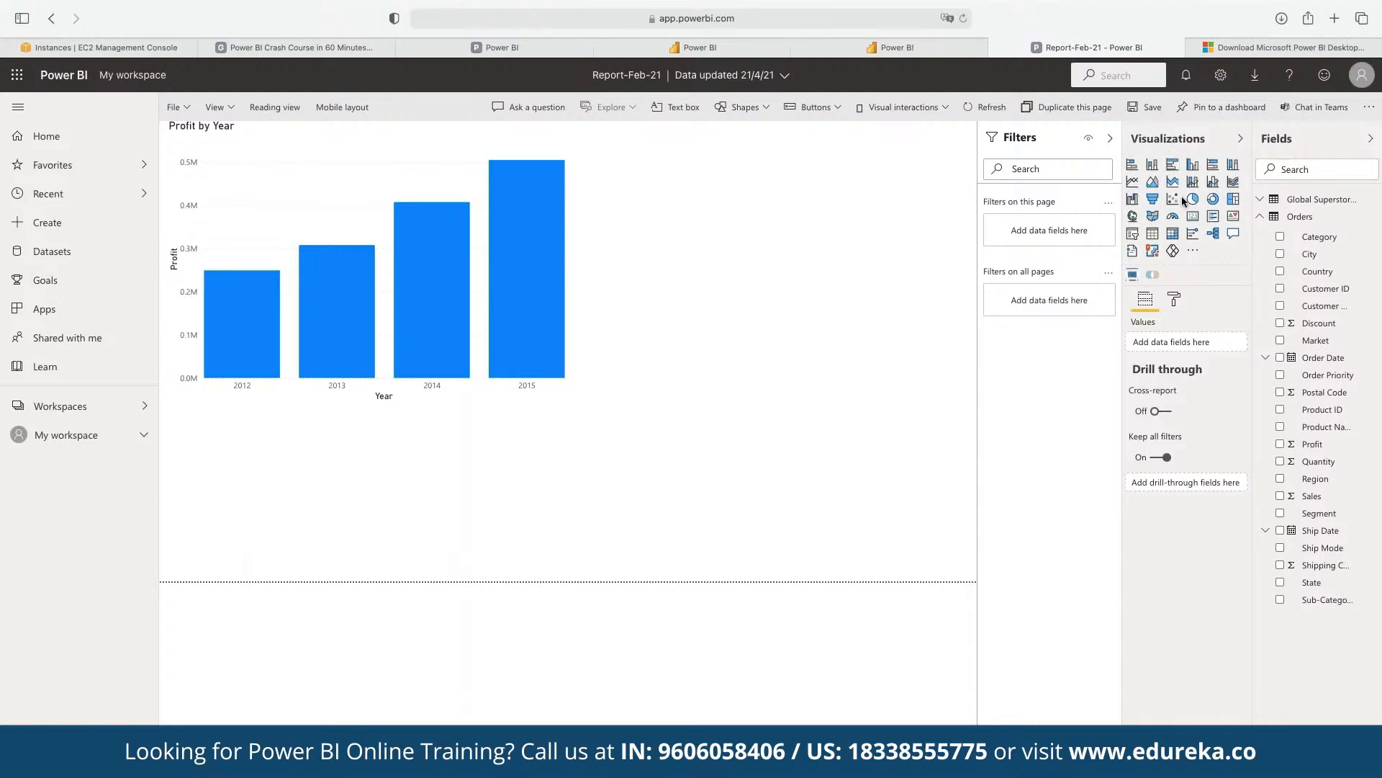
# Add an empty line chart below the Profit by Year visual, and convert that column chart to a line chart
pyautogui.click(1133, 182)
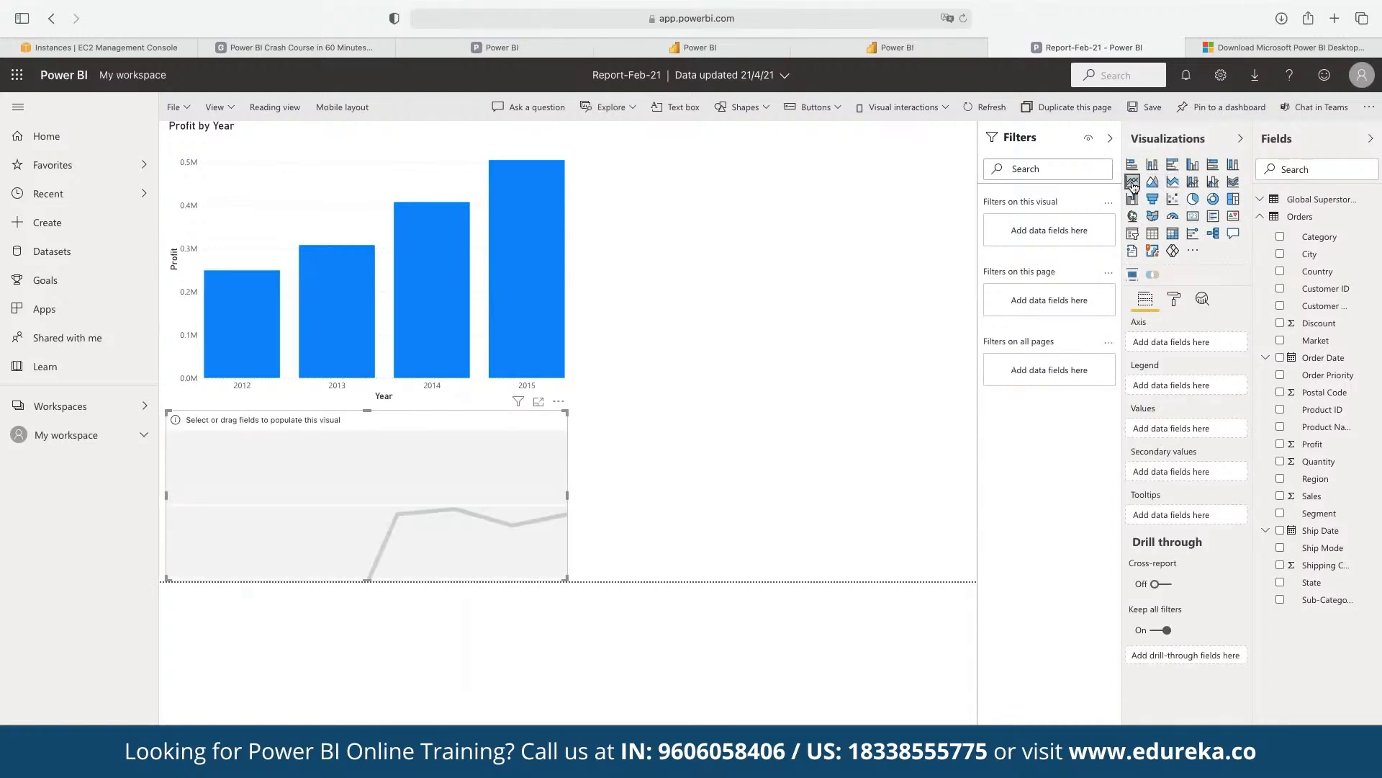
pyautogui.click(408, 159)
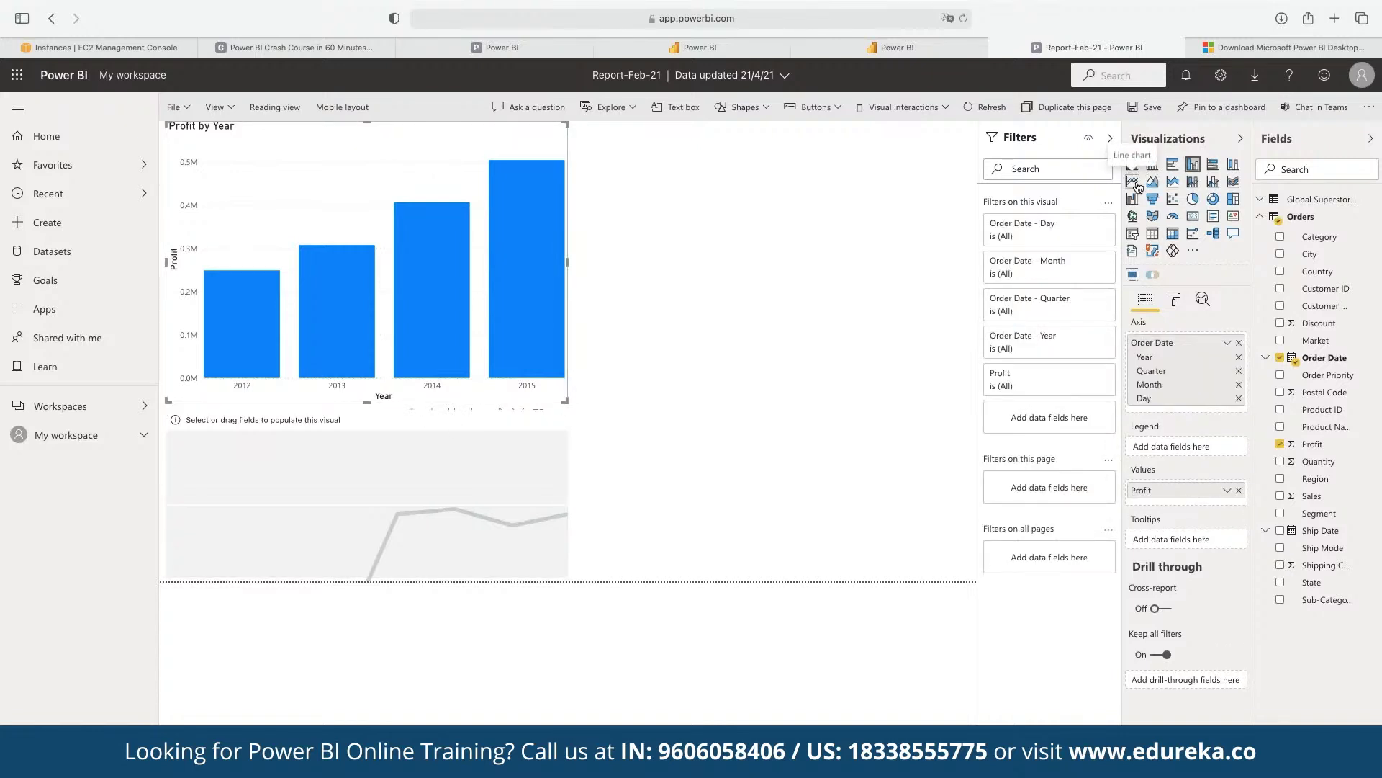
pyautogui.click(1134, 185)
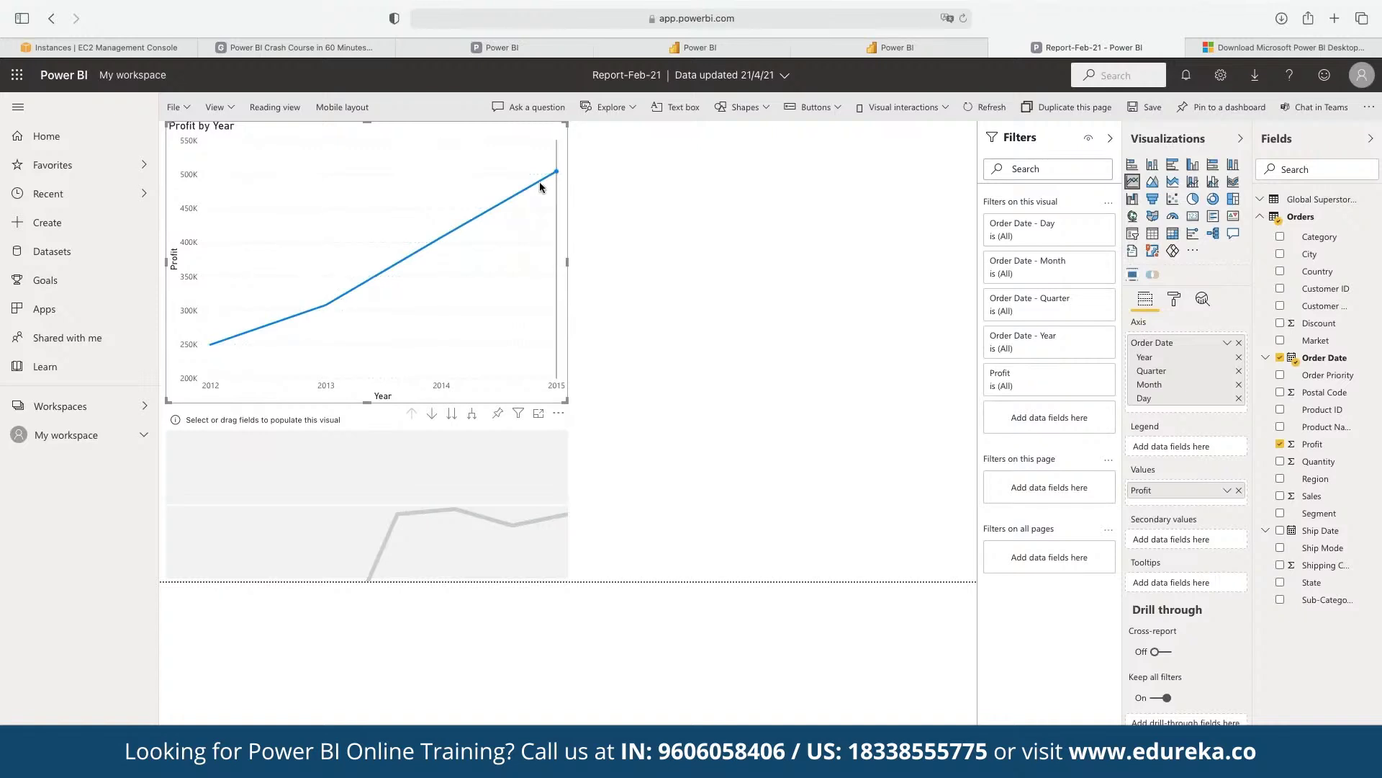
pyautogui.click(559, 413)
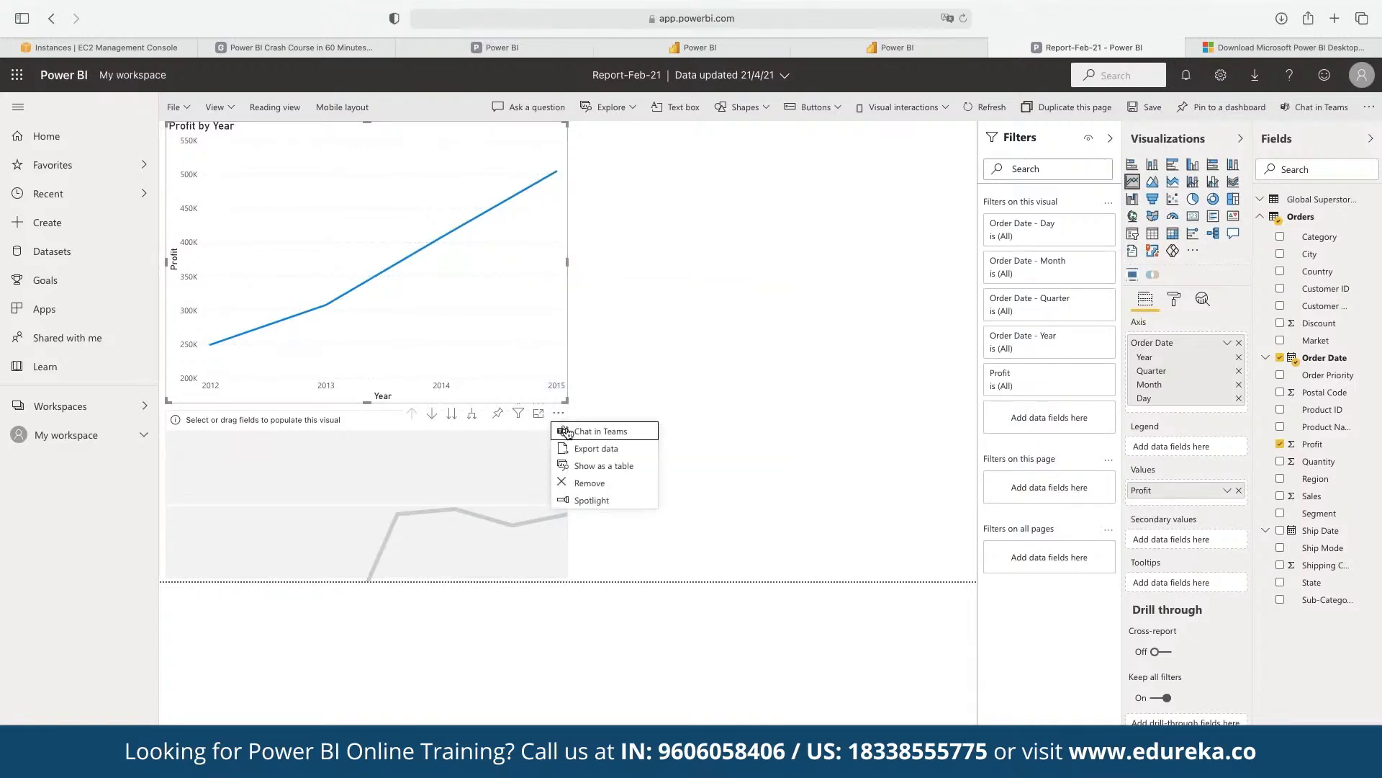
pyautogui.click(589, 483)
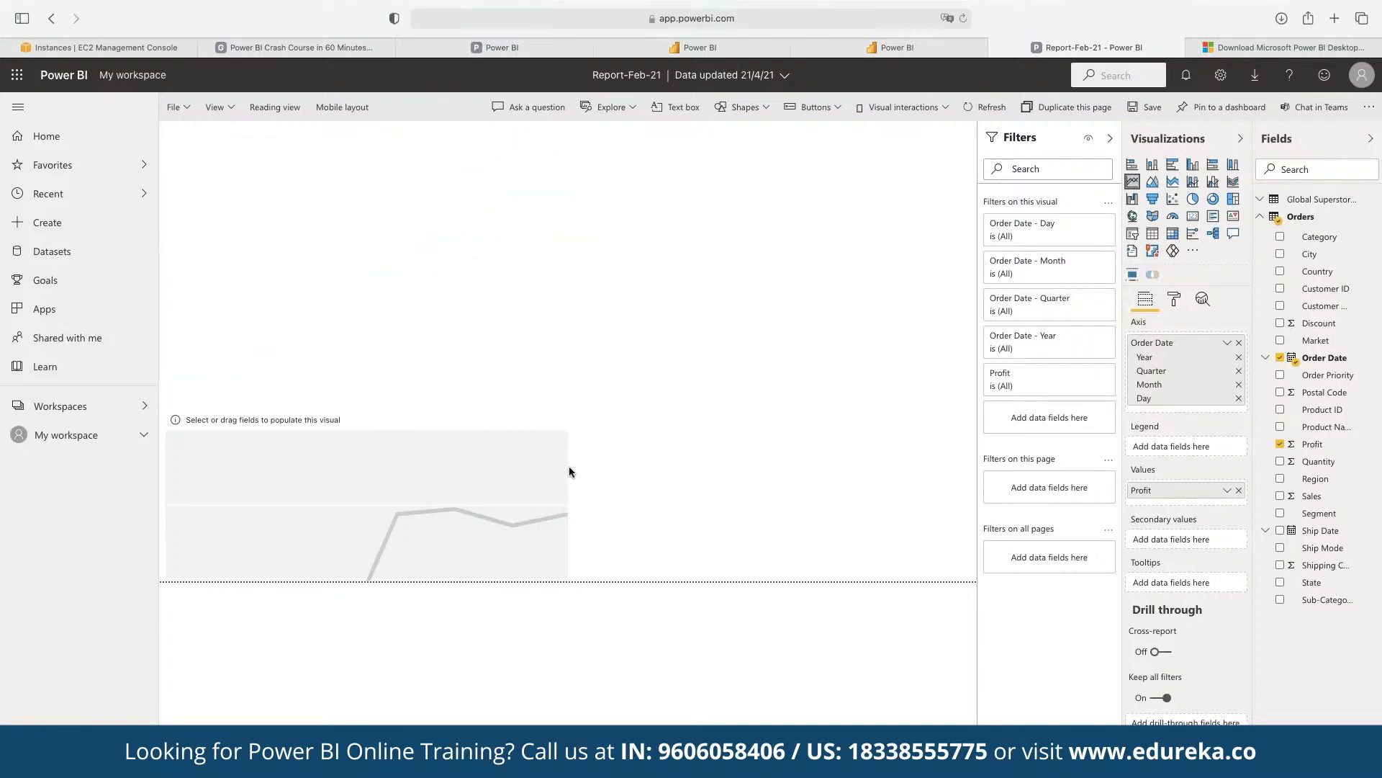
pyautogui.press('super+z')
# Delete the empty line chart and enlarge the Profit by Year chart so it fills most of the canvas
pyautogui.click(561, 422)
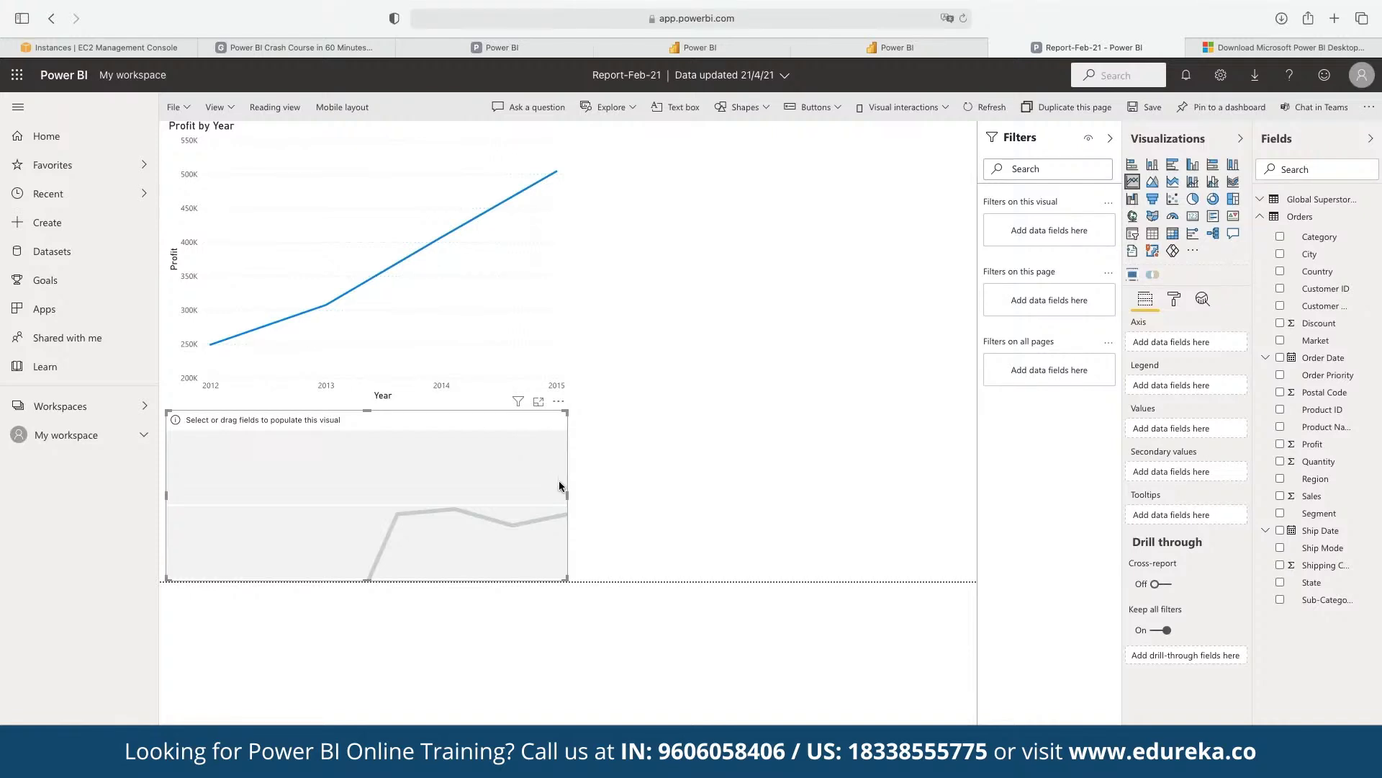
pyautogui.press('Delete')
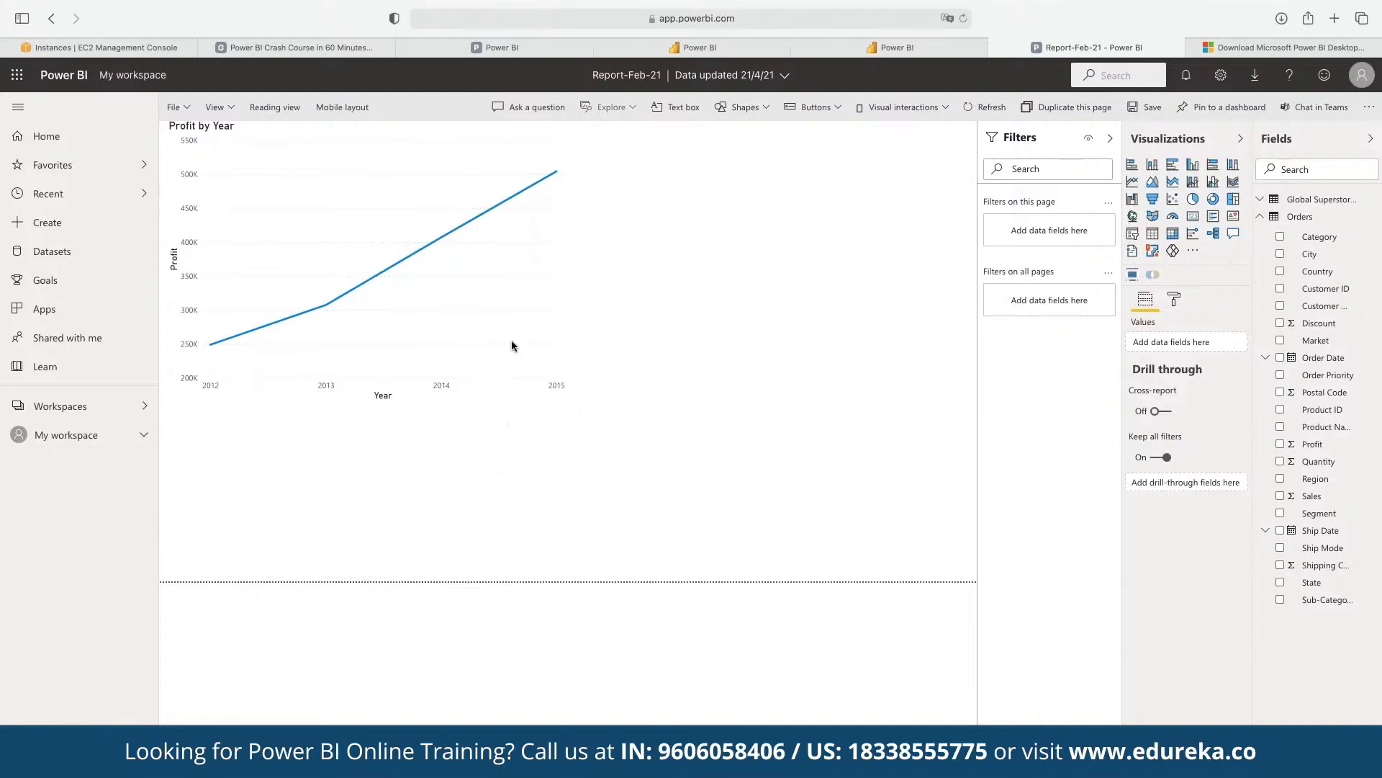
pyautogui.click(563, 395)
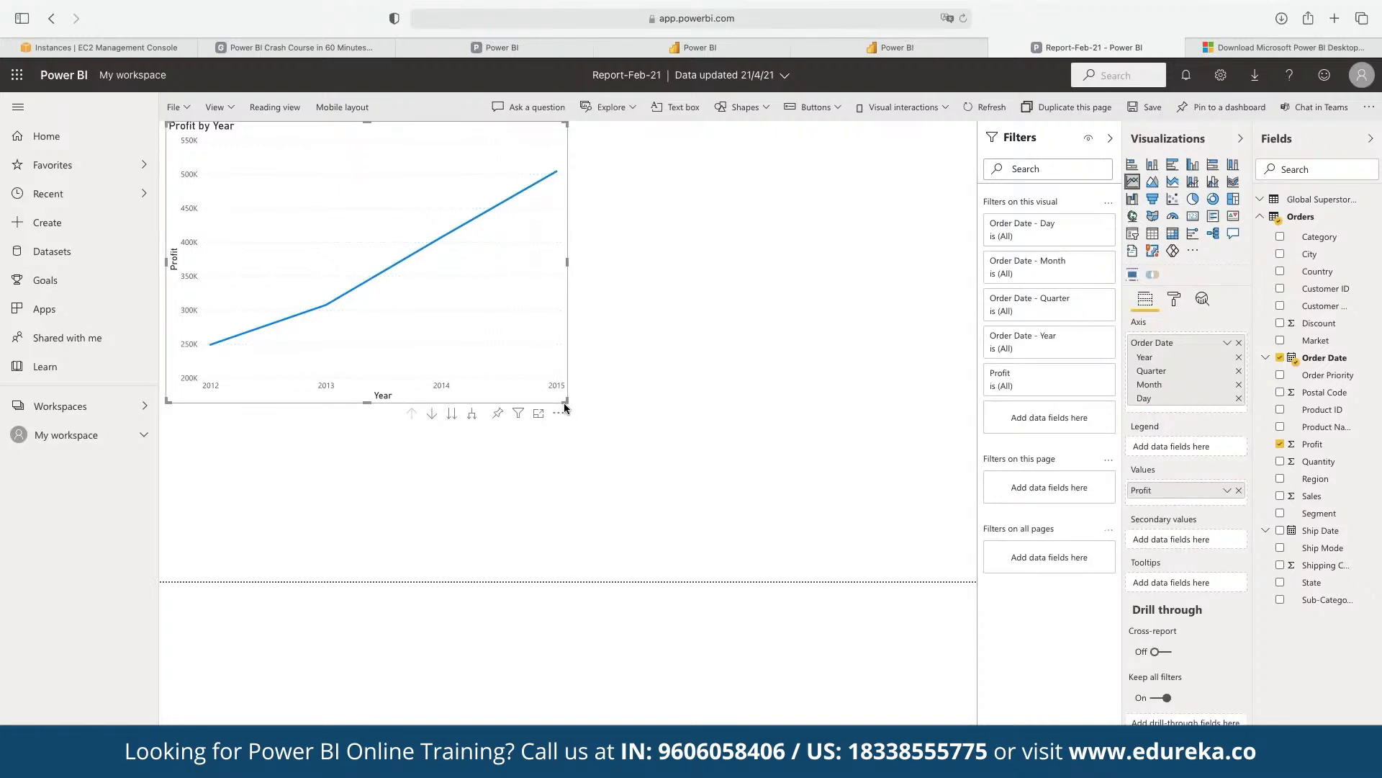
pyautogui.moveTo(564, 398); pyautogui.dragTo(802, 524)
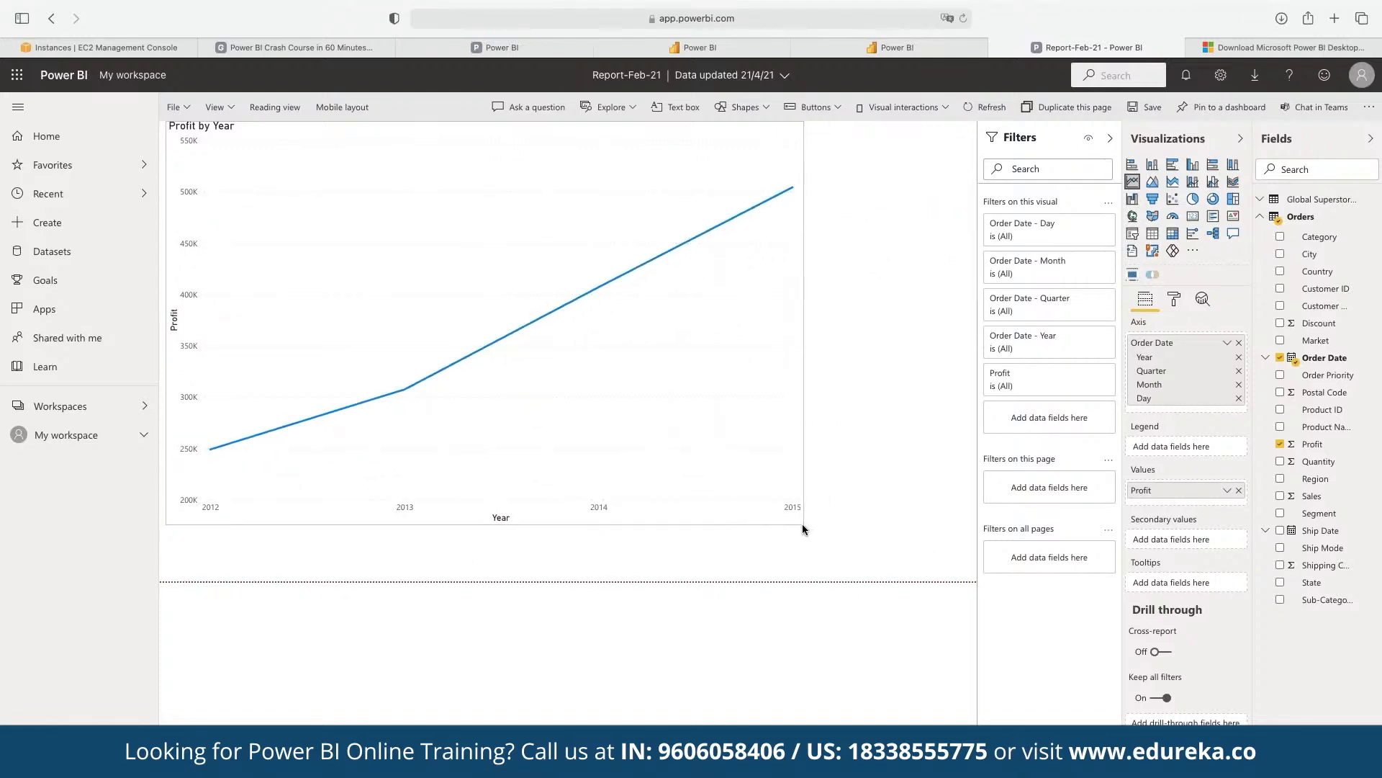
pyautogui.moveTo(663, 401); pyautogui.dragTo(734, 430)
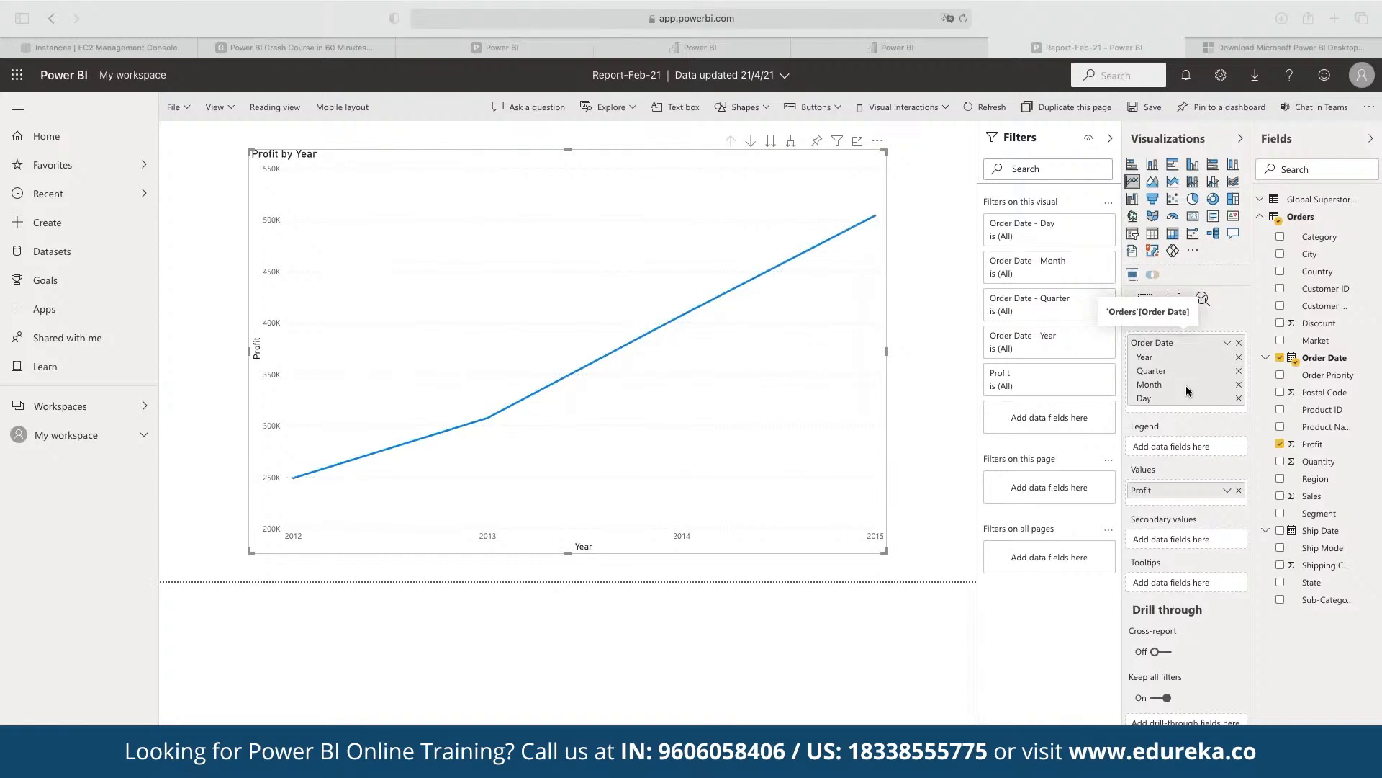
# Remove the Year and Quarter levels from the chart's Order Date axis and inspect the monthly profit points
pyautogui.click(1239, 362)
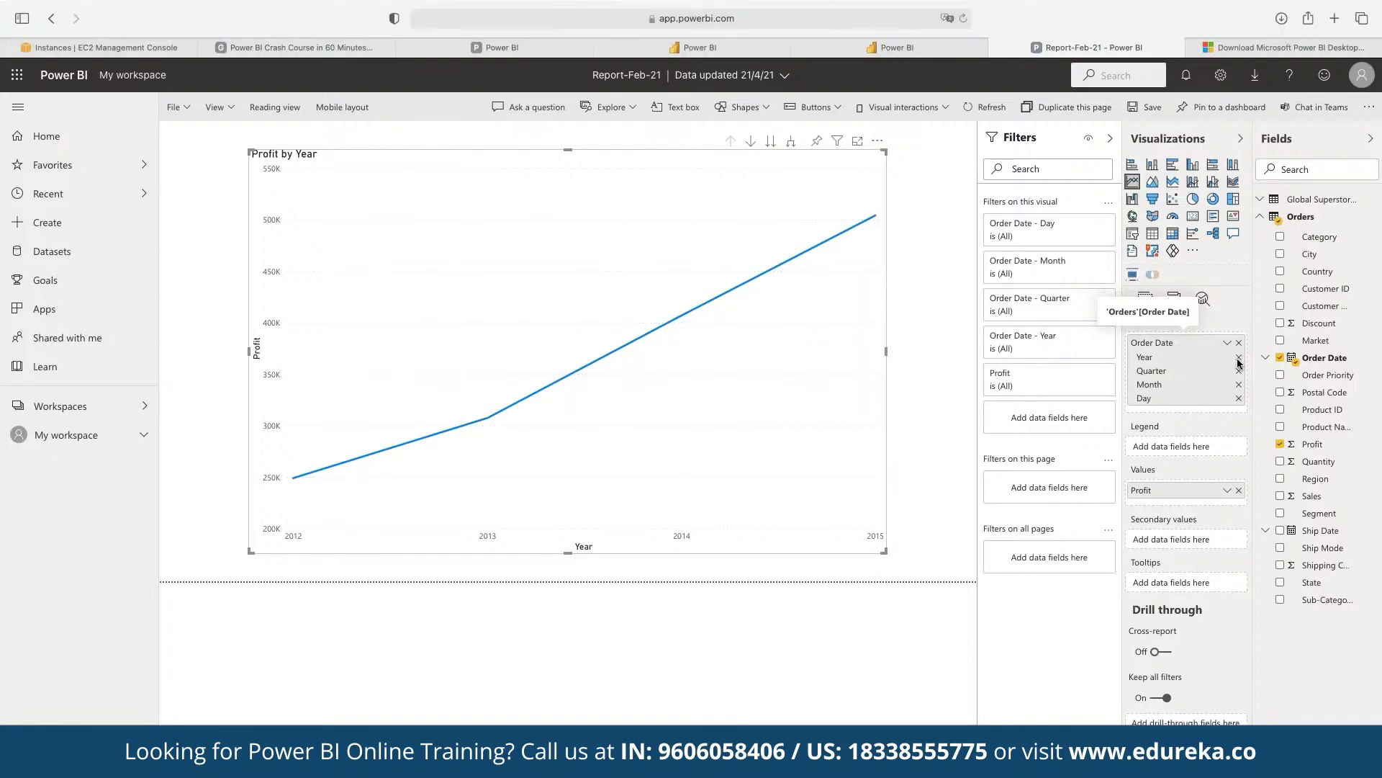
pyautogui.click(1240, 360)
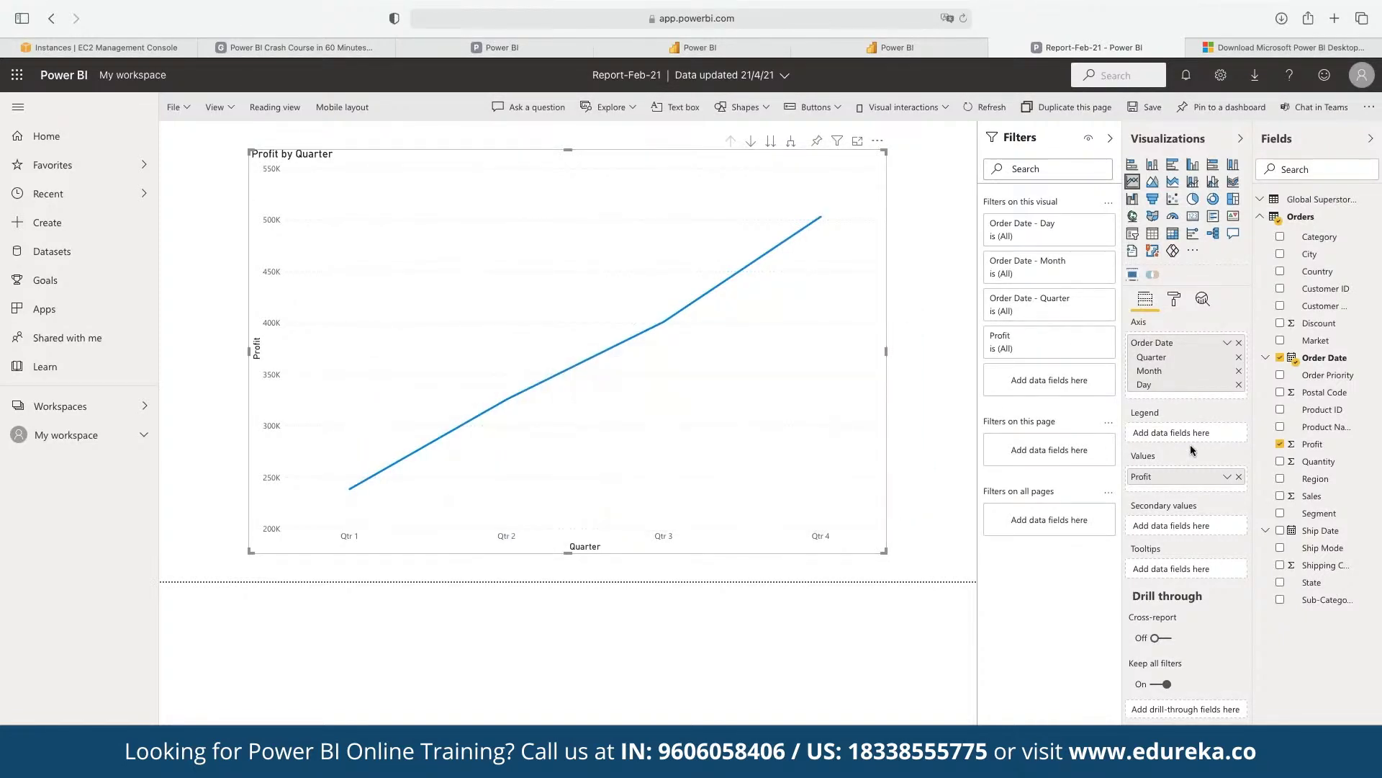
pyautogui.click(1239, 359)
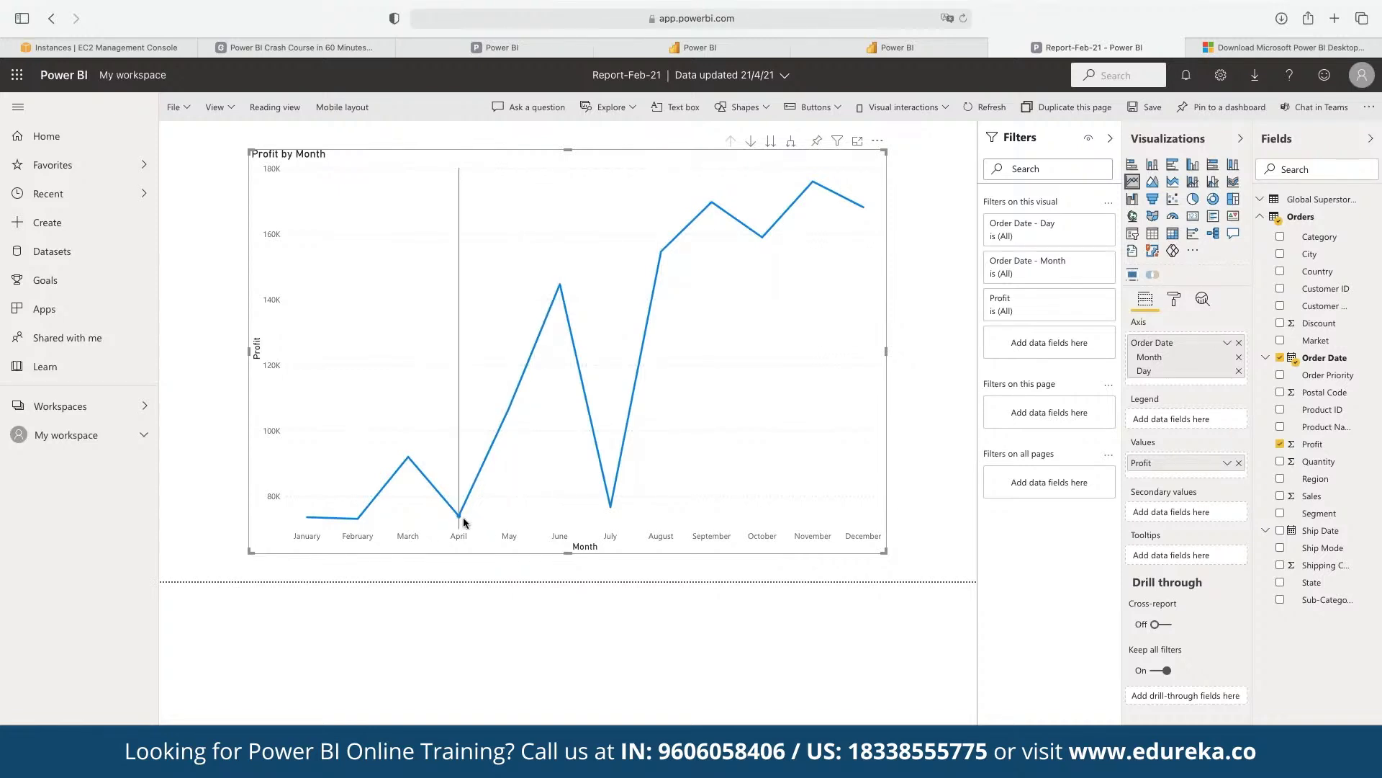
pyautogui.moveTo(523, 347)
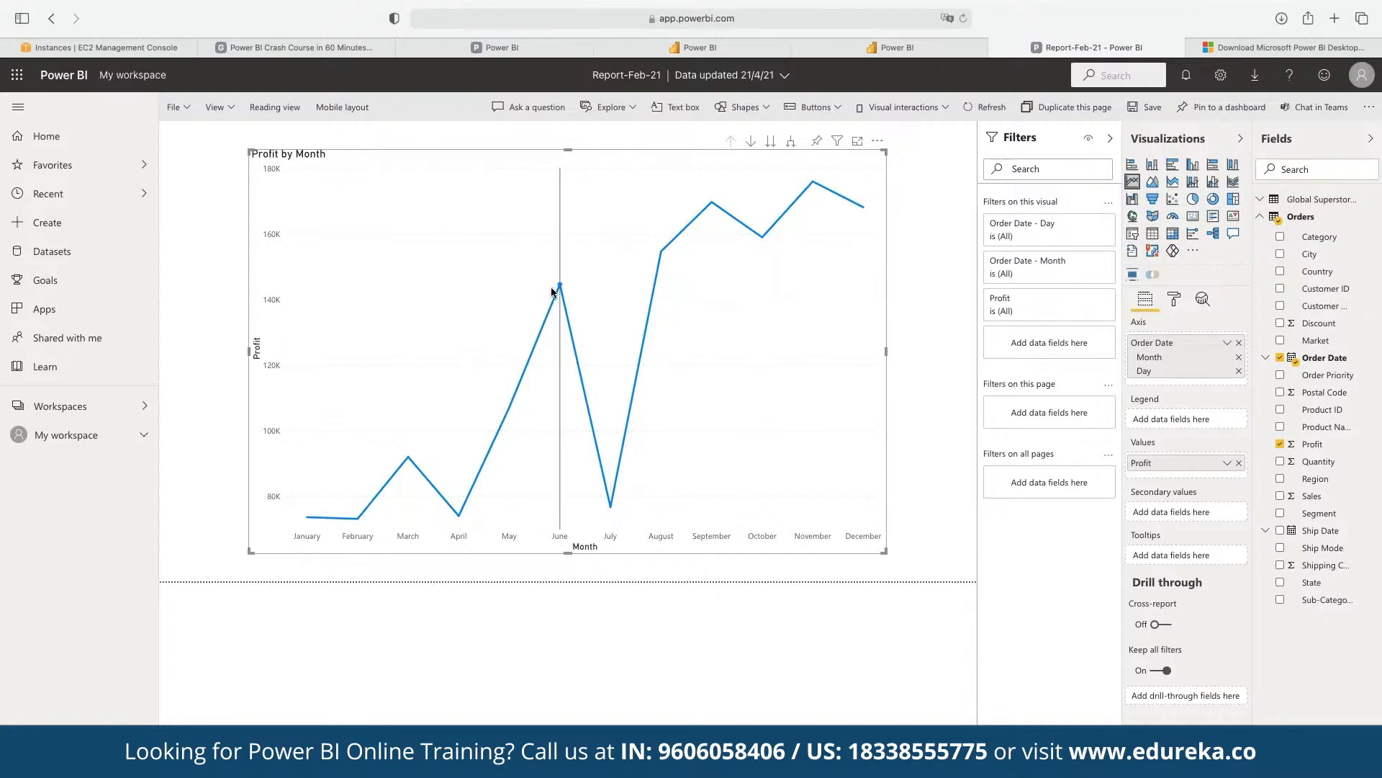
pyautogui.moveTo(553, 291)
pyautogui.moveTo(616, 525)
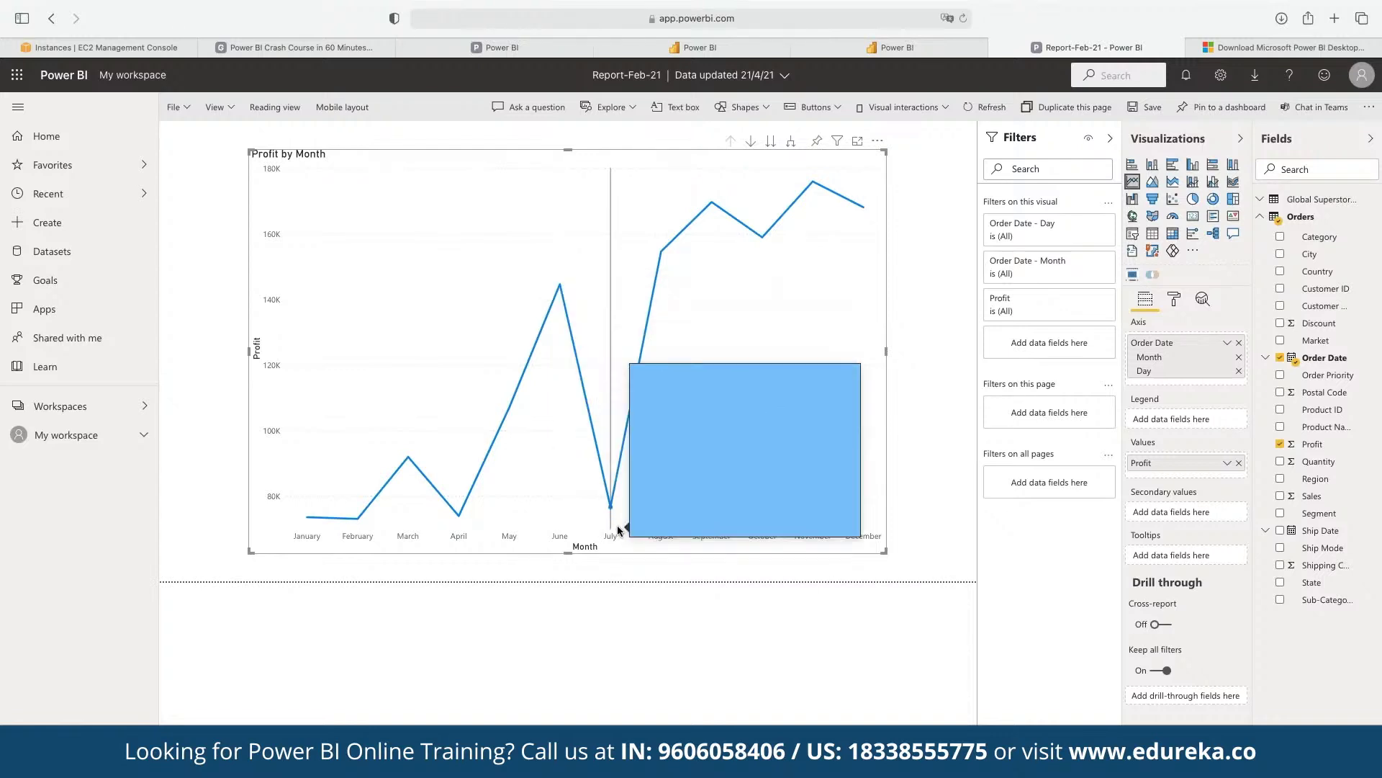
pyautogui.moveTo(664, 205)
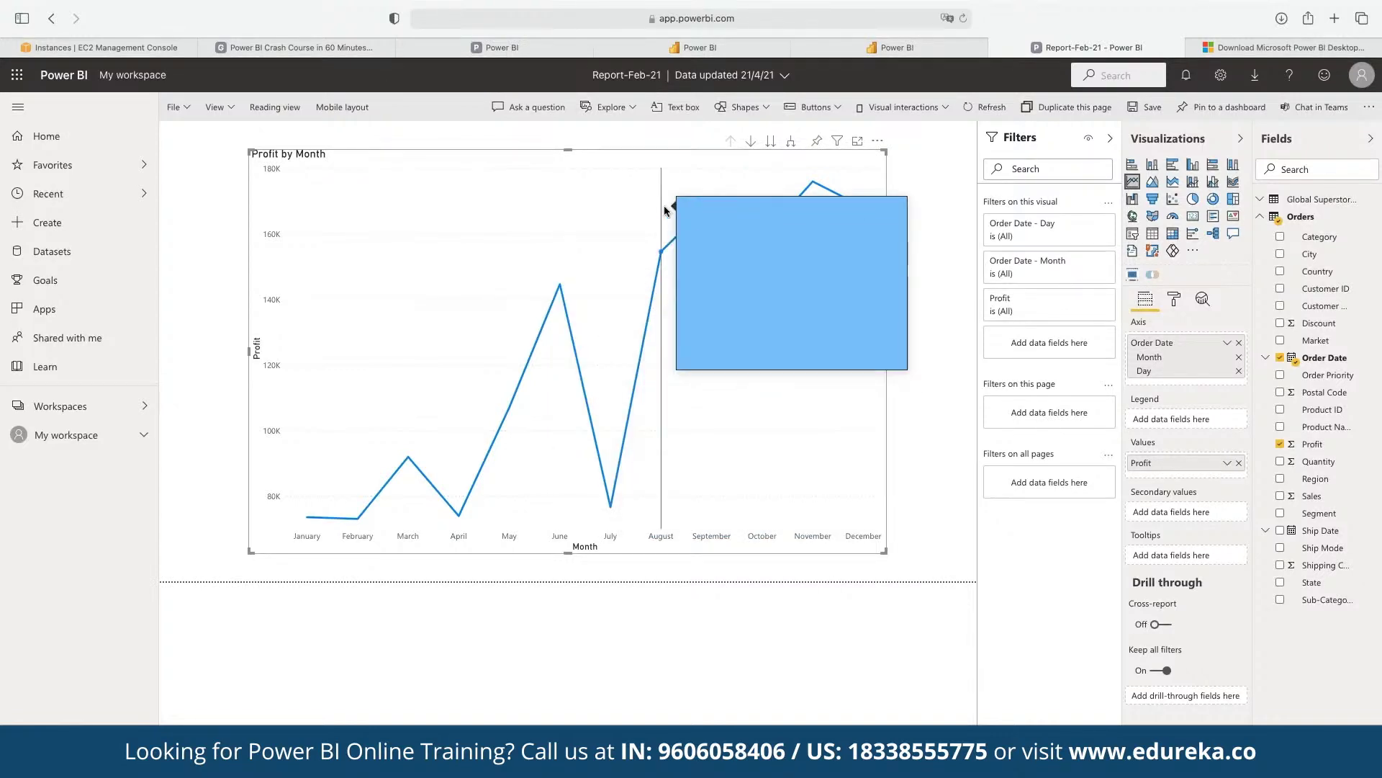
pyautogui.moveTo(789, 210)
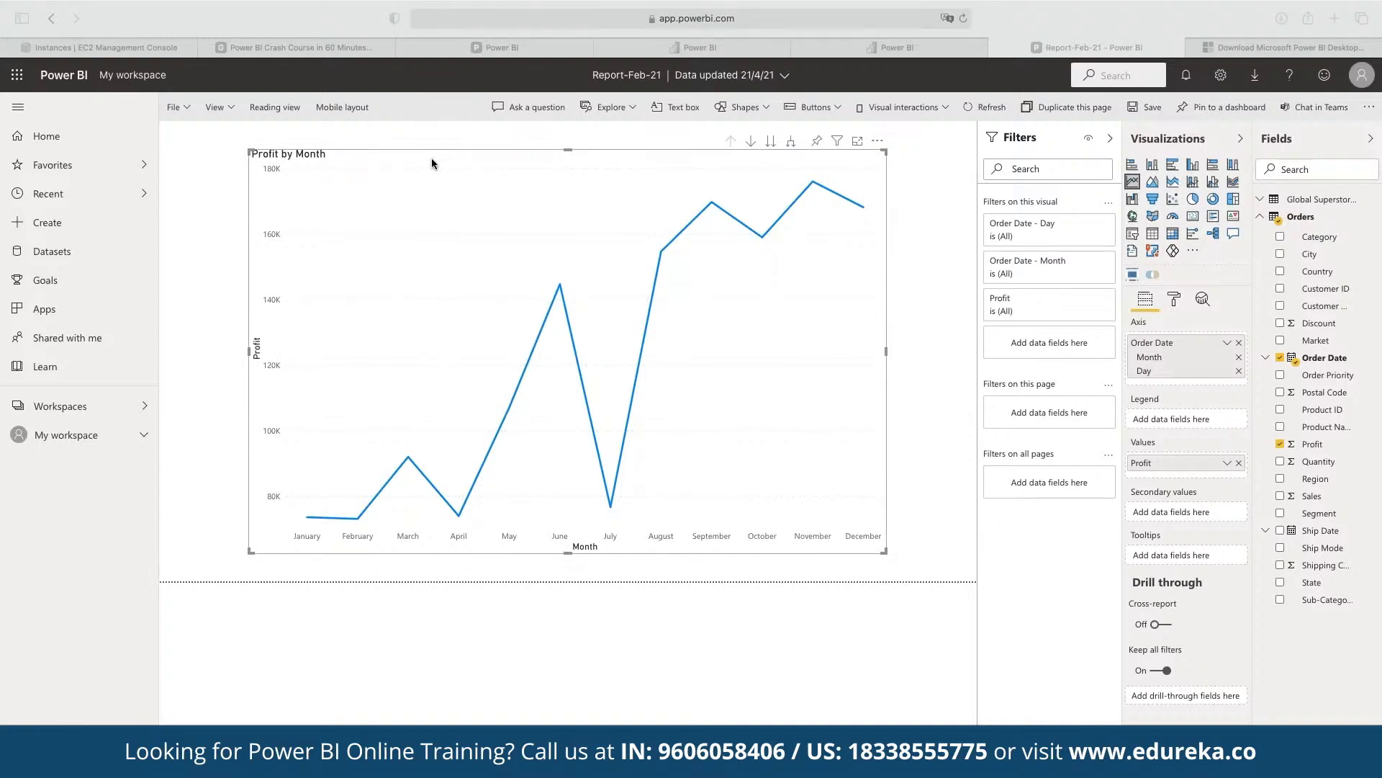
# Shrink the Profit by Month chart to about a quarter of the canvas and place it in the upper-left corner
pyautogui.click(886, 550)
pyautogui.click(887, 551)
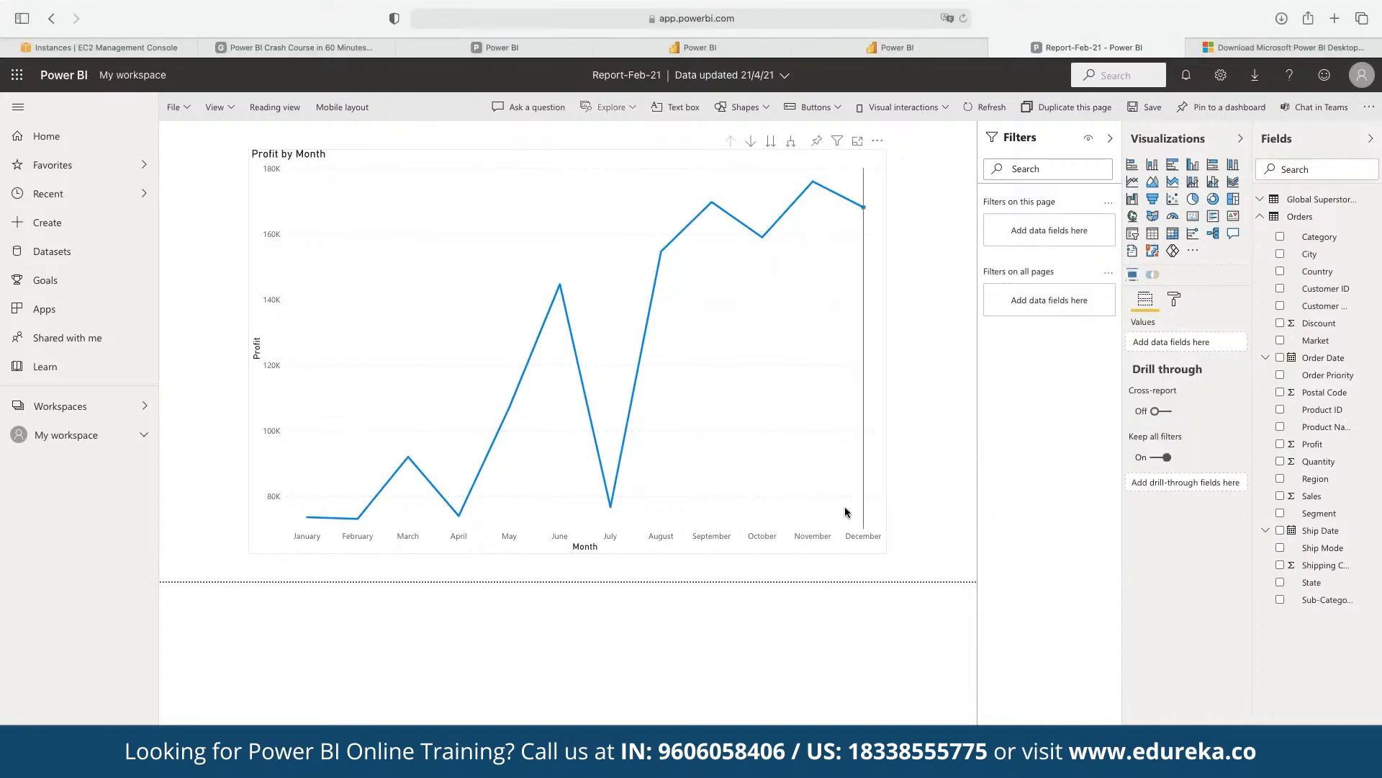
pyautogui.click(878, 547)
pyautogui.moveTo(886, 551); pyautogui.dragTo(447, 256)
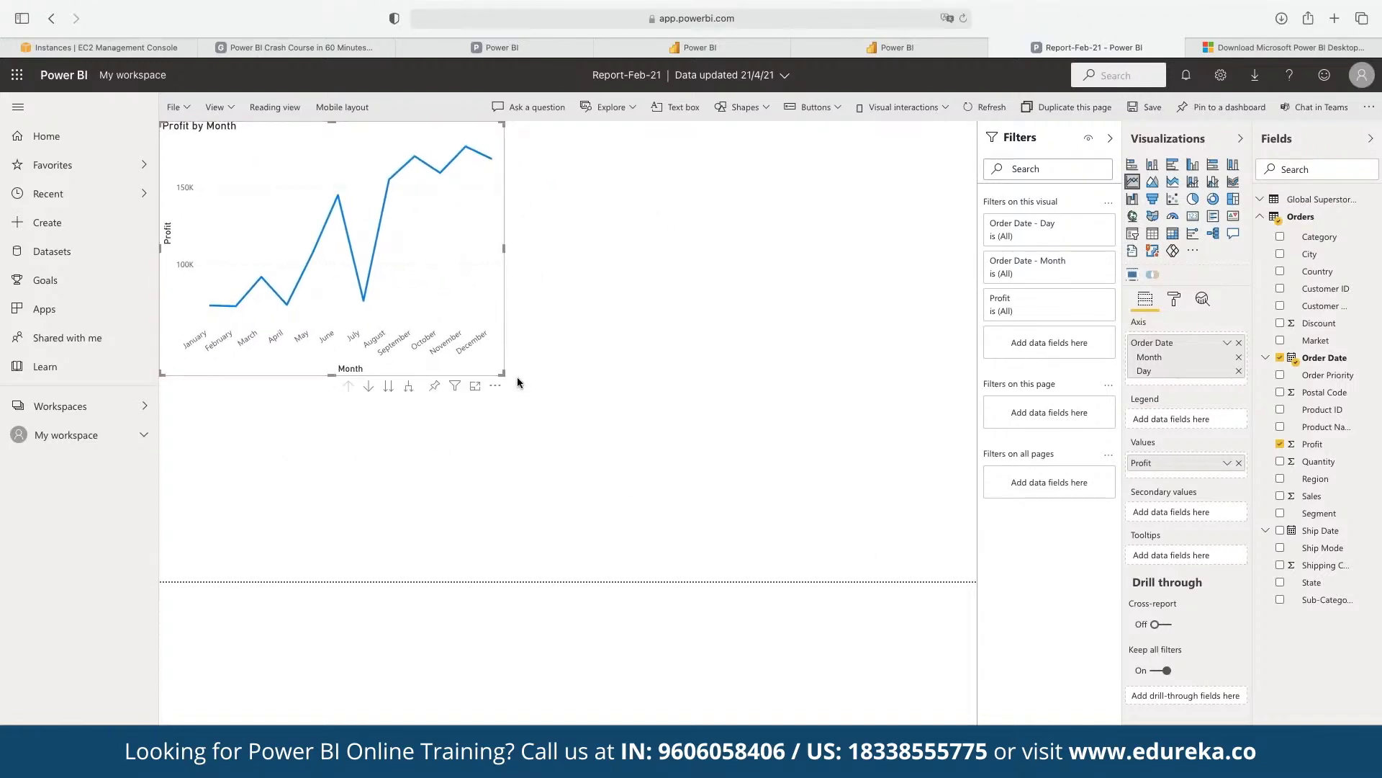
pyautogui.moveTo(506, 377); pyautogui.dragTo(568, 353)
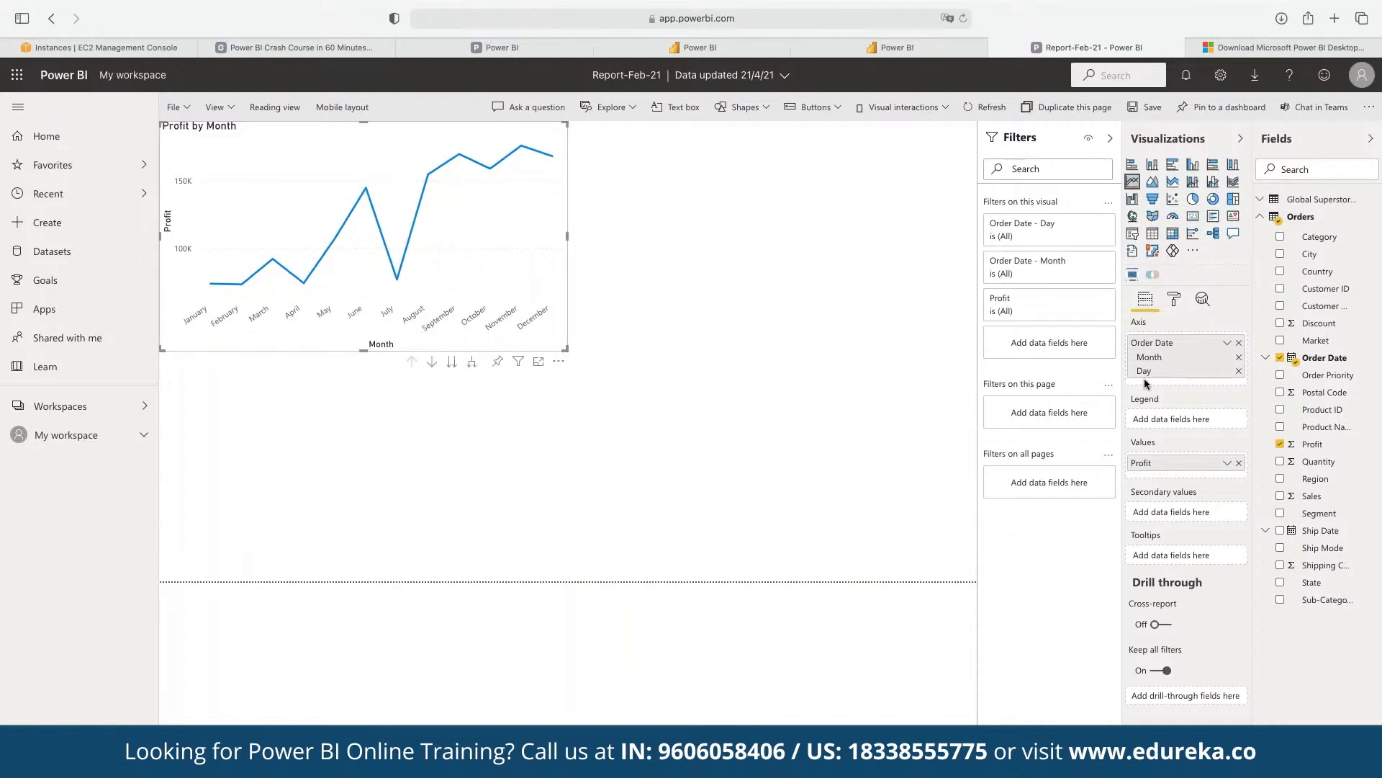
# Add the Order Date Year as a visual-level filter on the chart and use Basic filtering to keep only 2015
pyautogui.moveTo(1055, 239)
pyautogui.click(1088, 224)
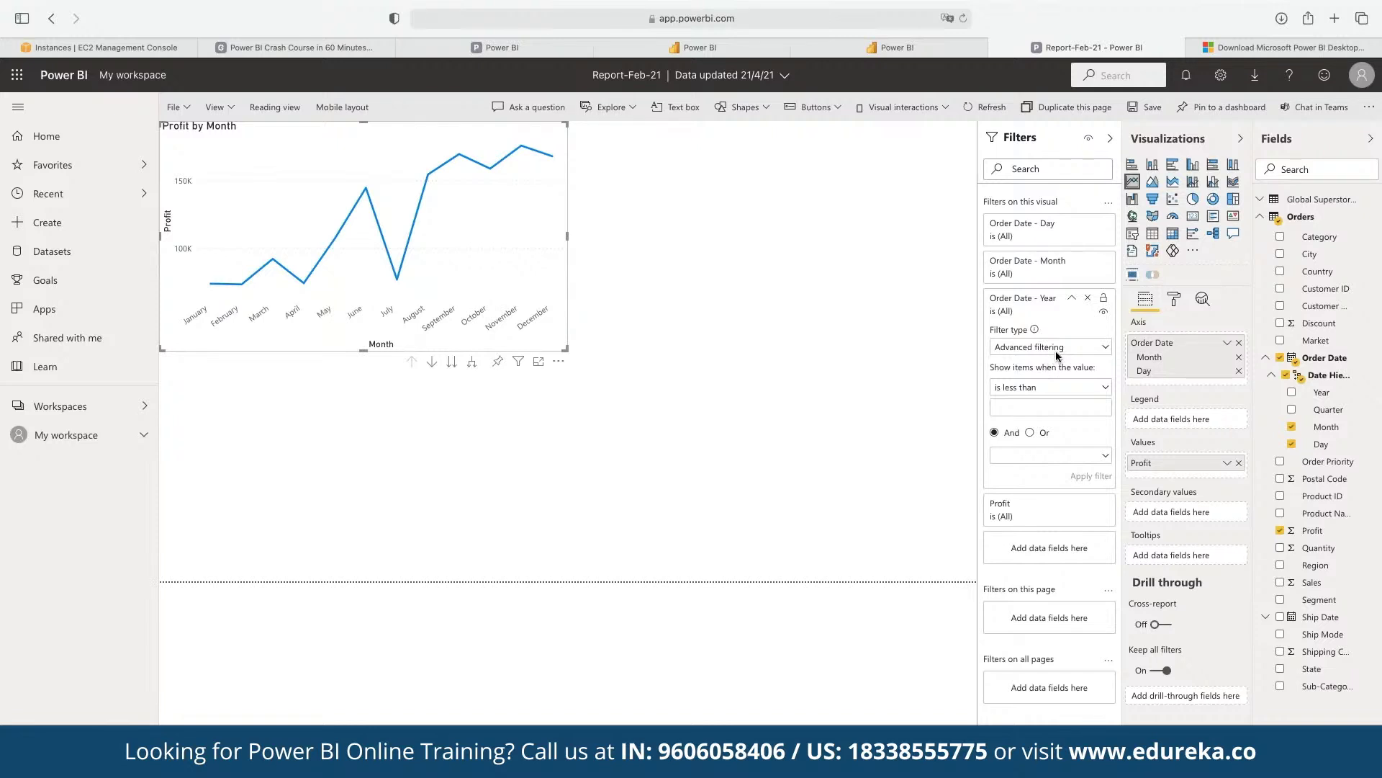
pyautogui.click(1056, 348)
pyautogui.click(1053, 386)
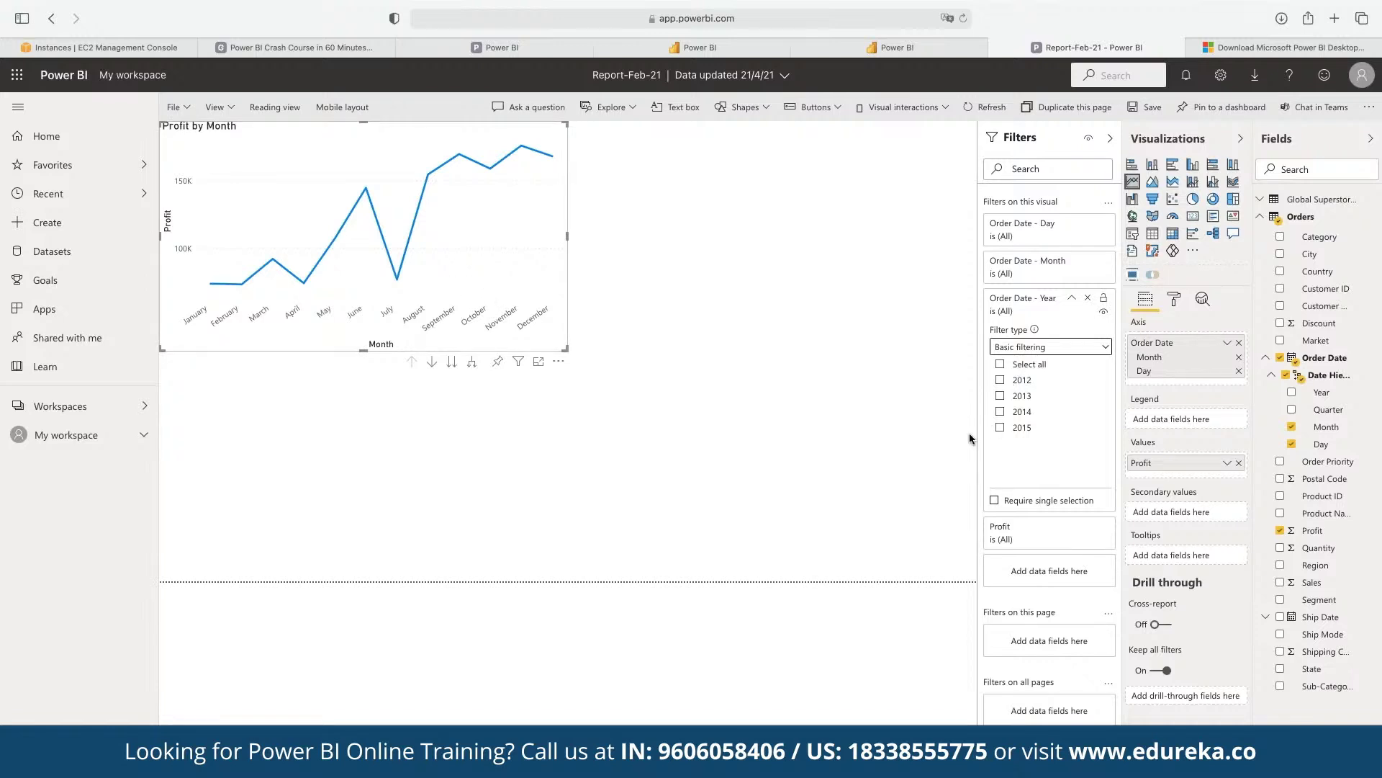
pyautogui.click(1000, 428)
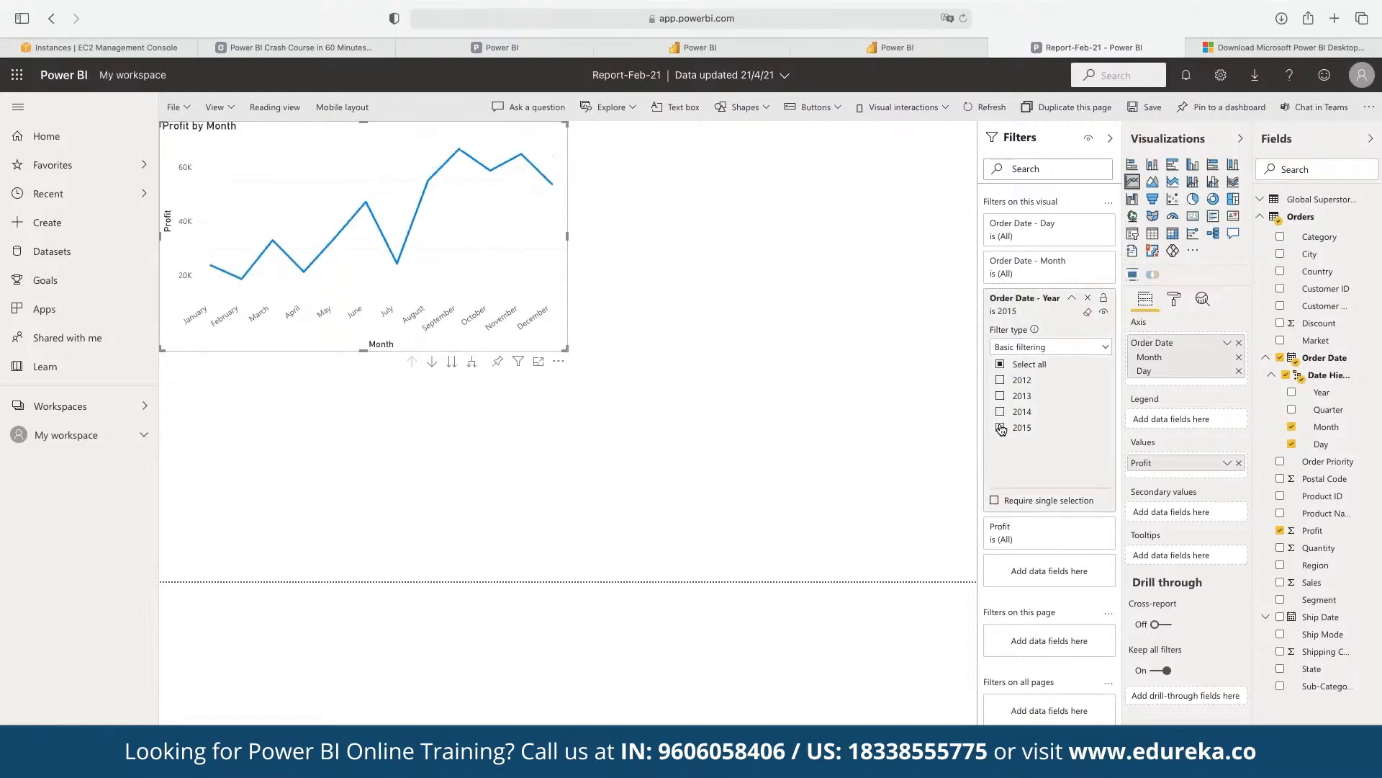
pyautogui.click(723, 408)
# Duplicate the filtered Profit by Month chart three times and arrange all four charts in a two-by-two grid on the canvas
pyautogui.click(475, 259)
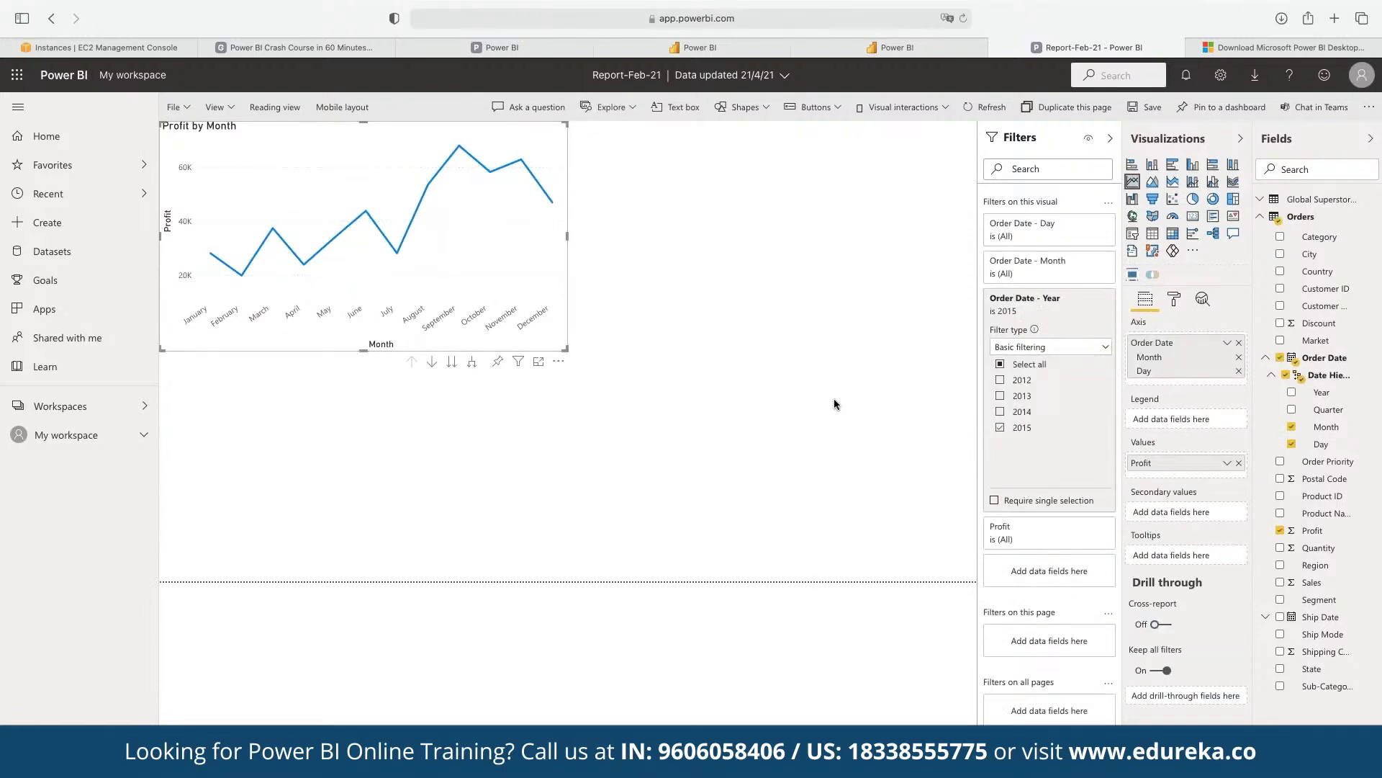
pyautogui.hotkey('ctrl', 'c')
pyautogui.hotkey('ctrl', 'v')
pyautogui.moveTo(487, 260); pyautogui.dragTo(896, 261)
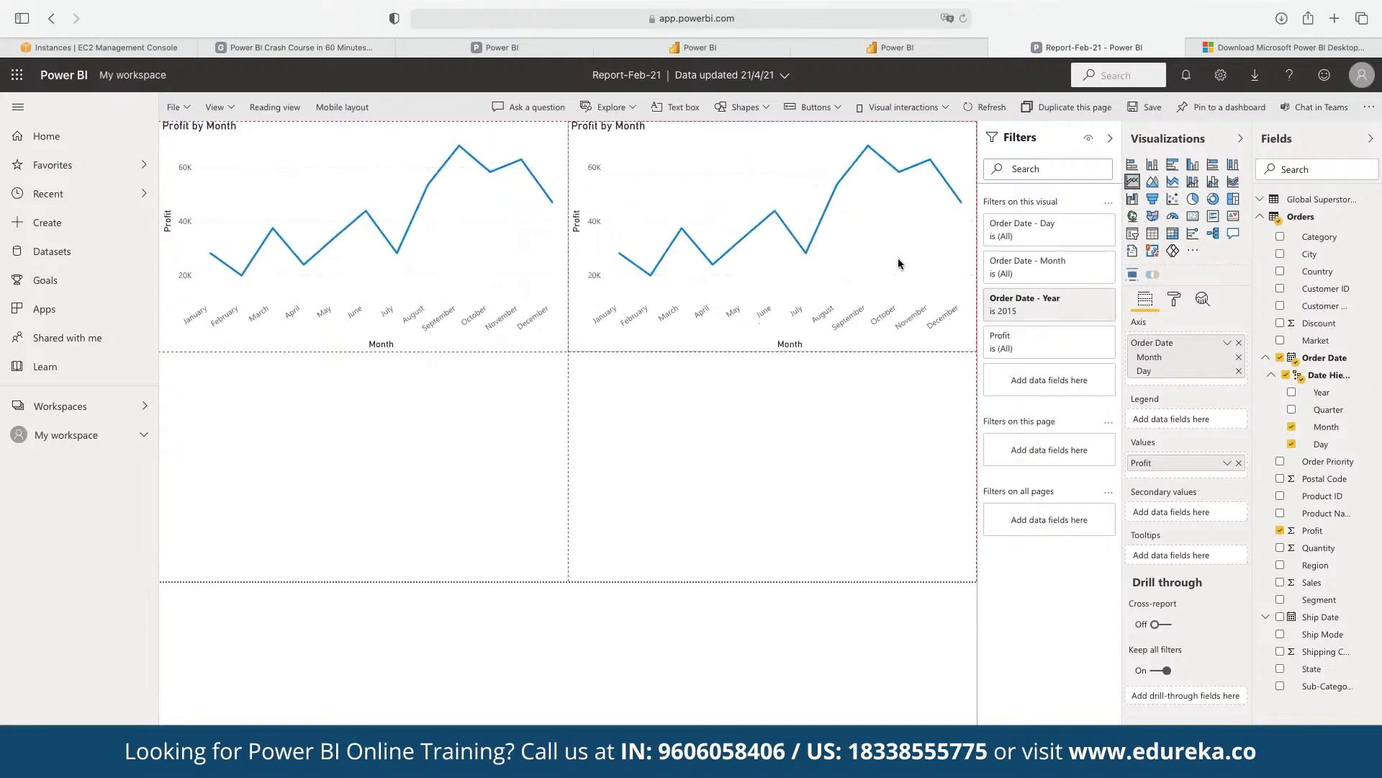
pyautogui.hotkey('ctrl', 'v')
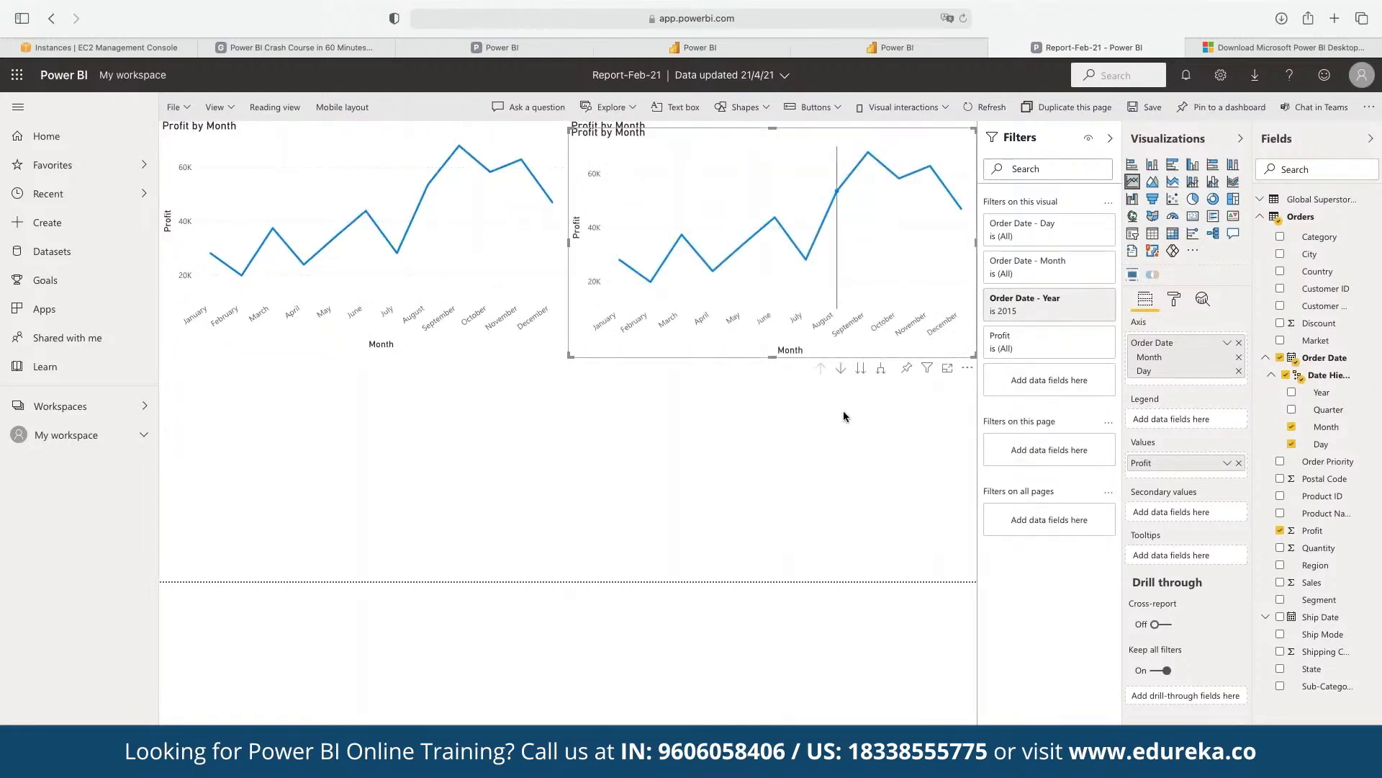
pyautogui.moveTo(839, 306); pyautogui.dragTo(840, 534)
pyautogui.hotkey('ctrl', 'v')
pyautogui.moveTo(871, 478); pyautogui.dragTo(466, 506)
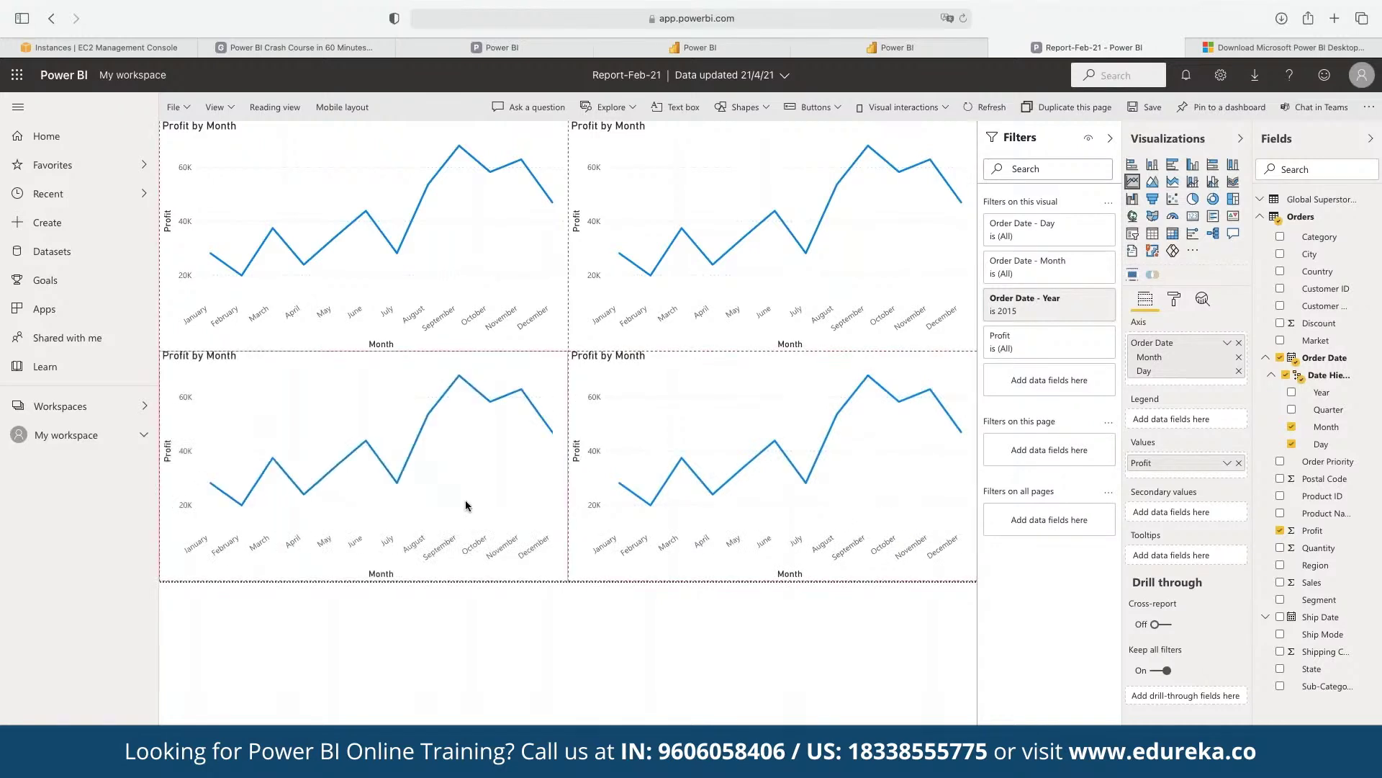
pyautogui.click(465, 231)
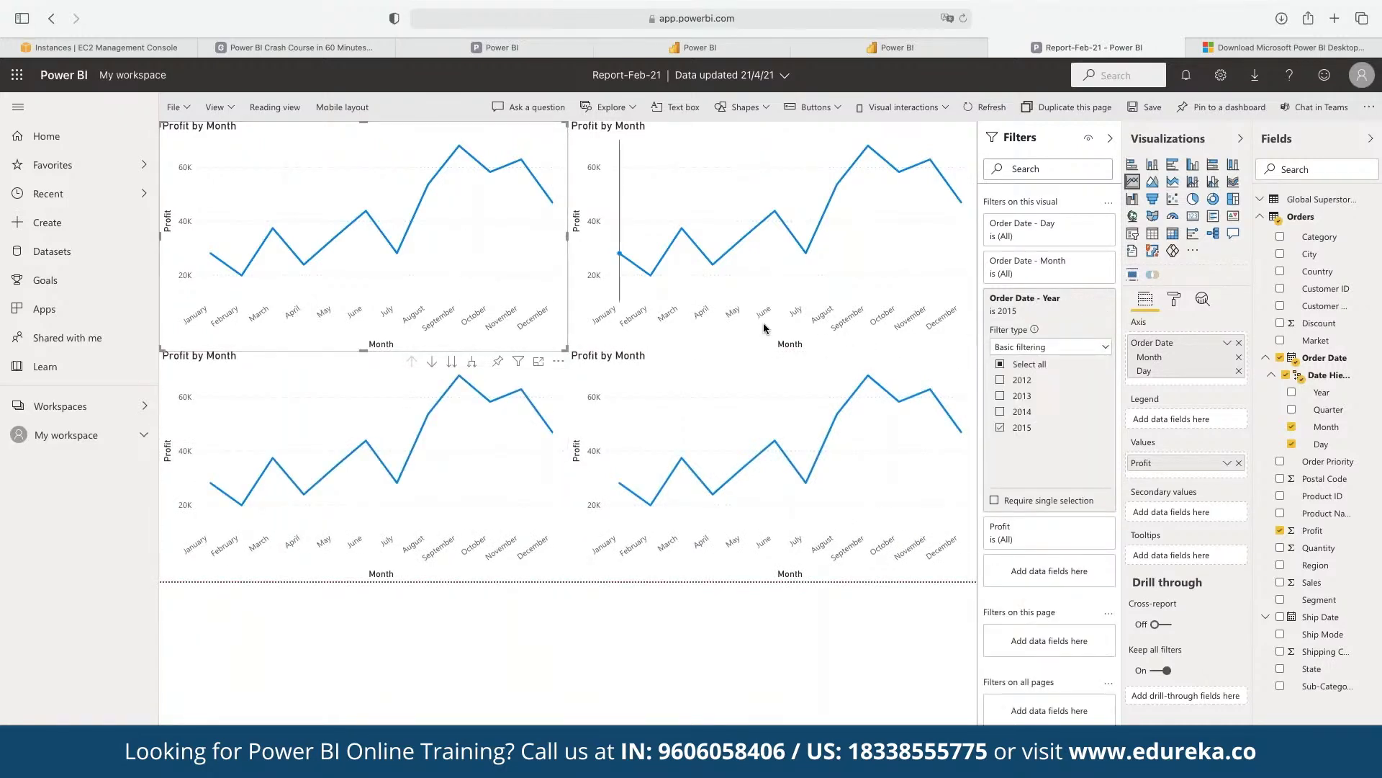
pyautogui.click(872, 258)
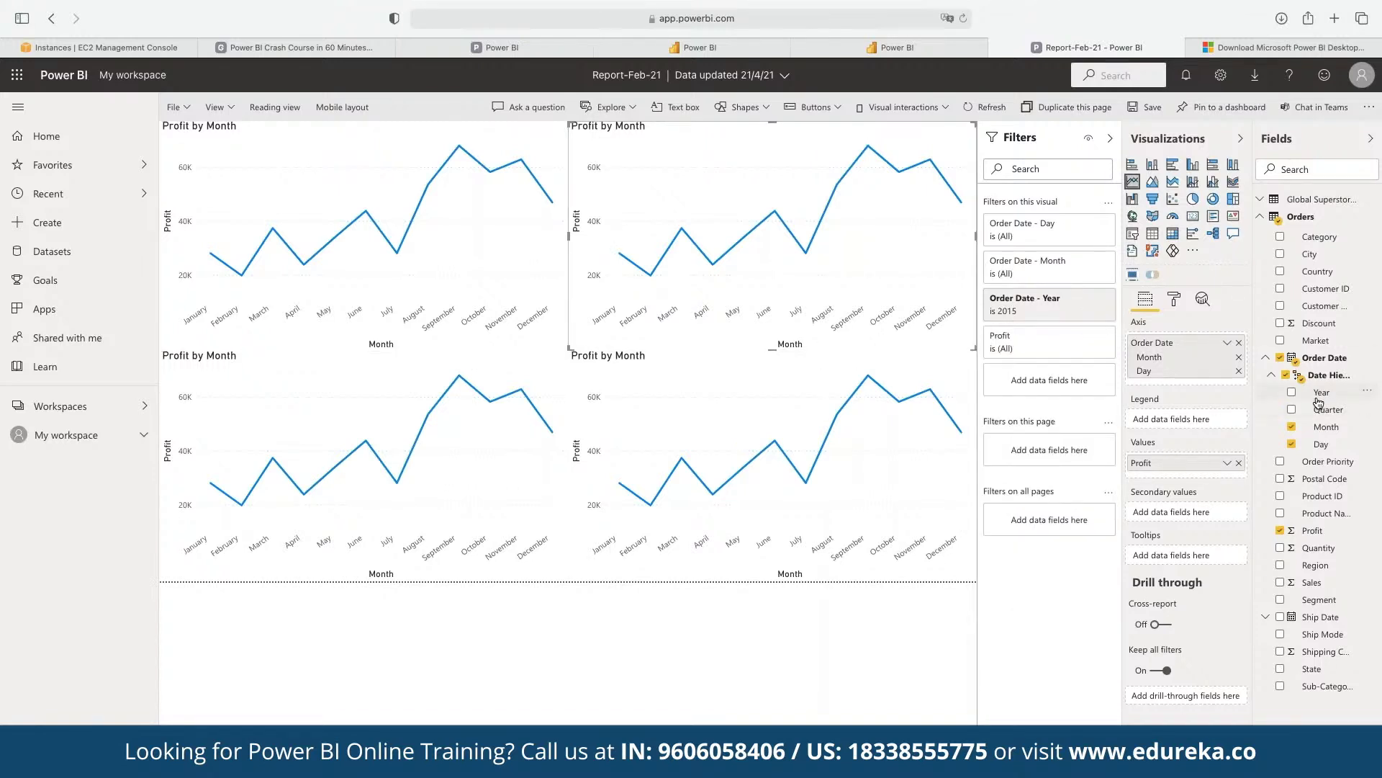
pyautogui.moveTo(1318, 396); pyautogui.dragTo(1051, 390)
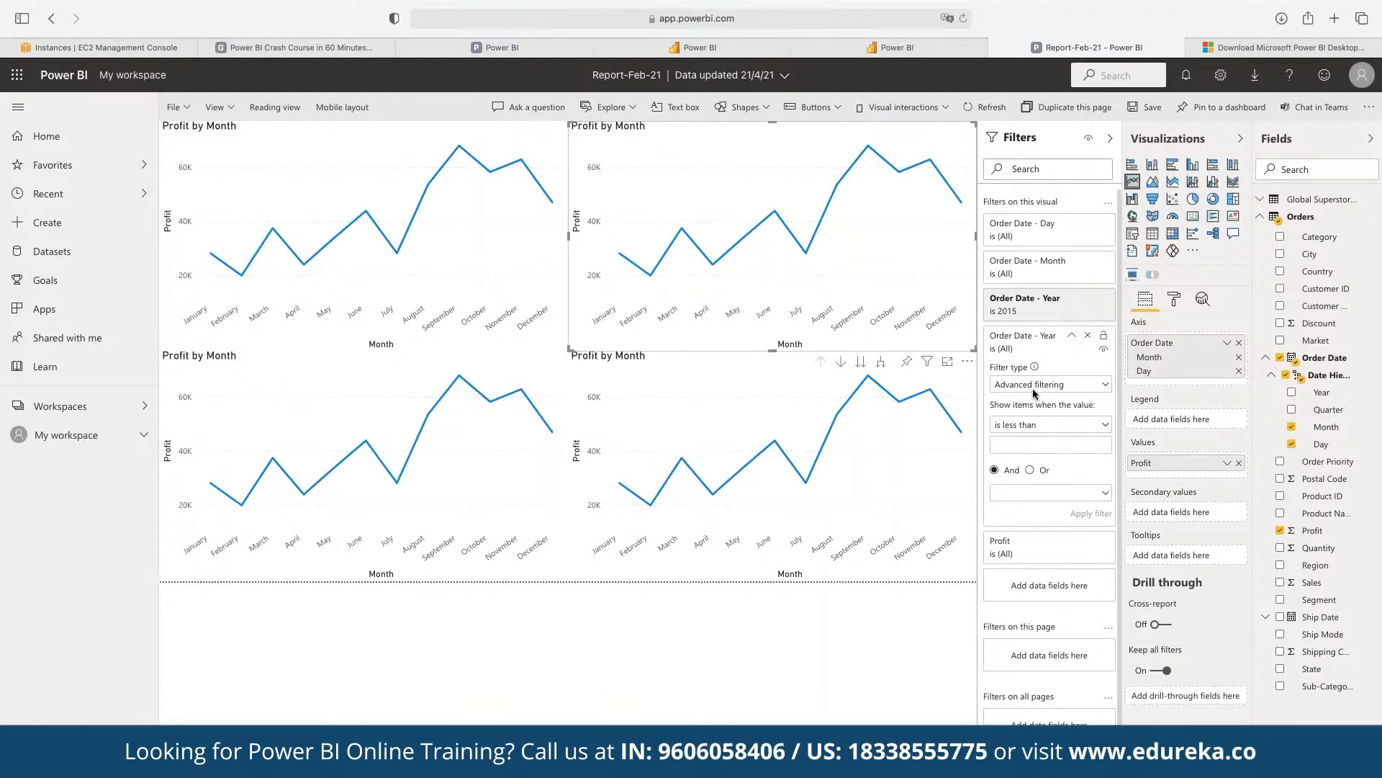
pyautogui.click(1026, 385)
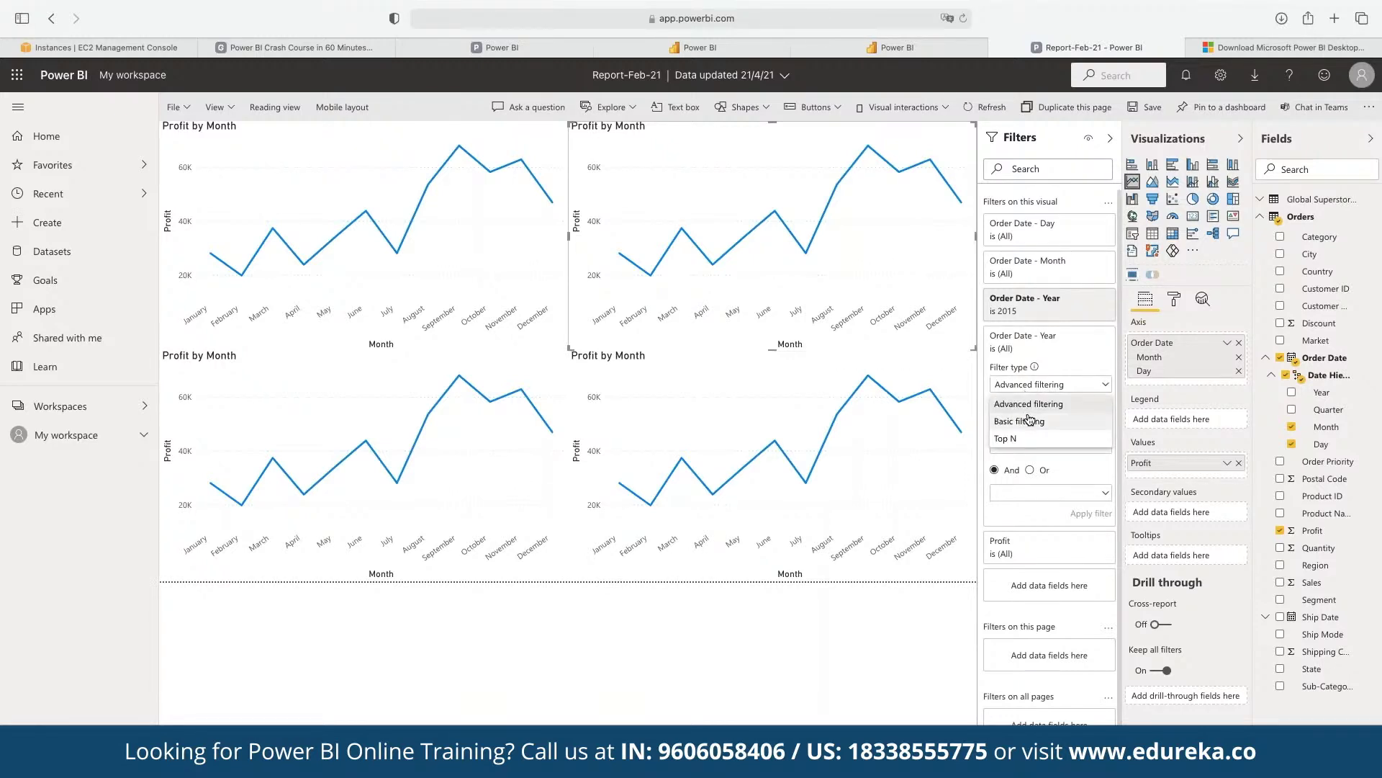
pyautogui.click(1024, 421)
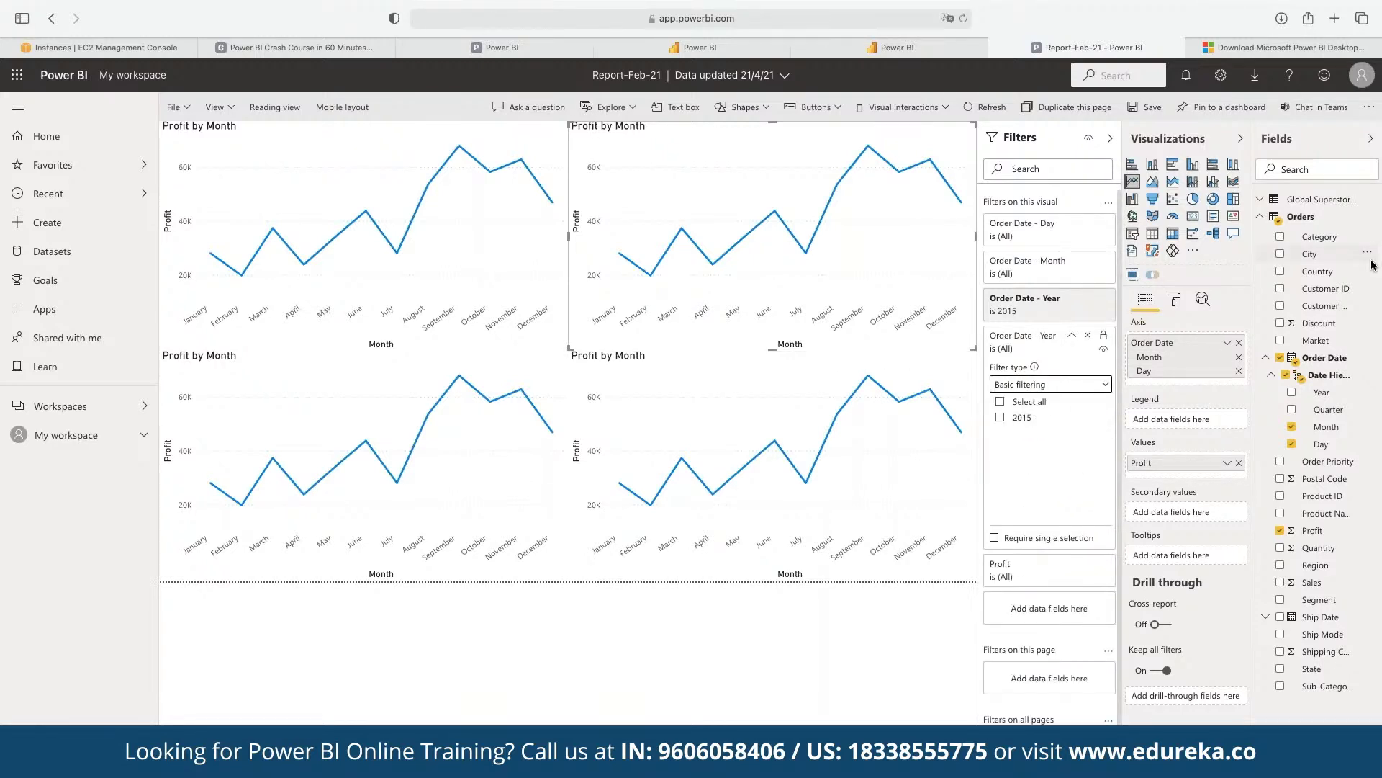
pyautogui.click(1088, 336)
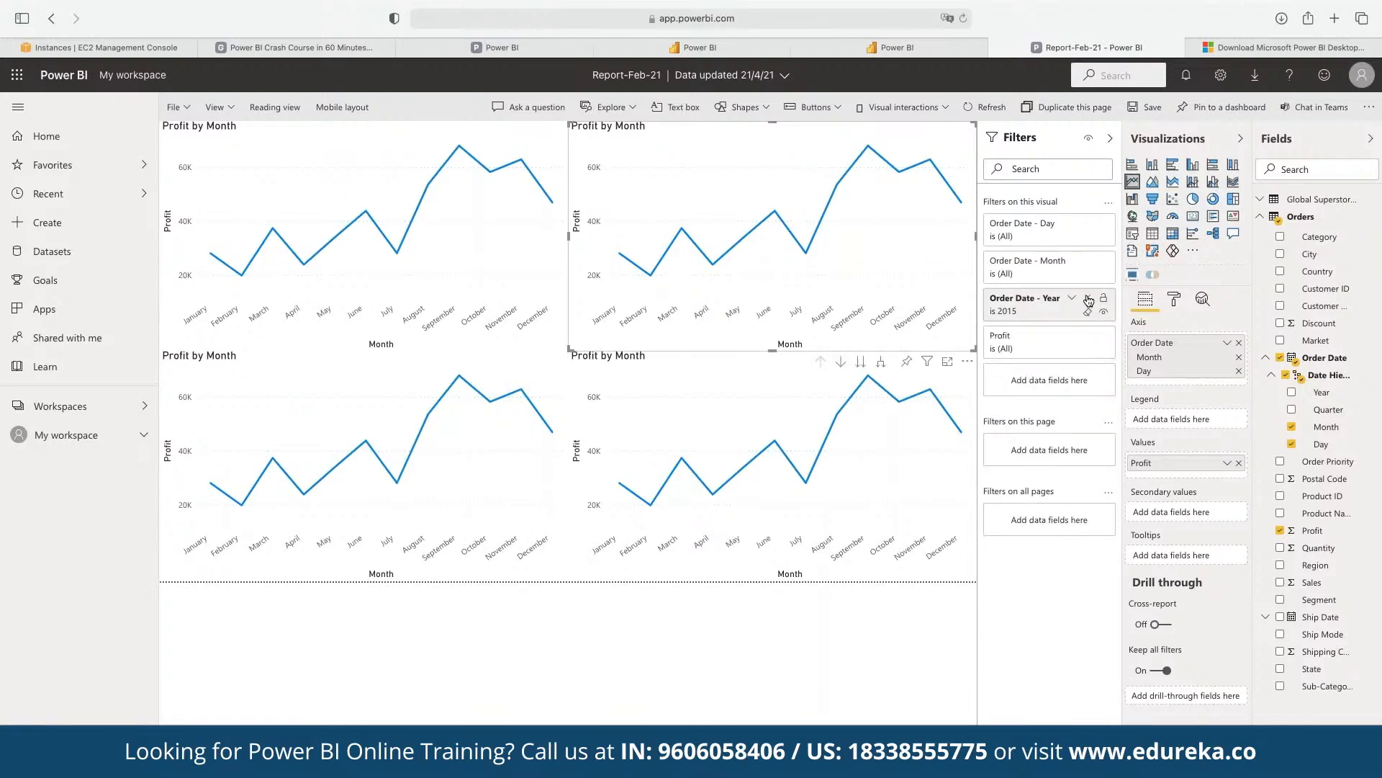
# Change the Order Date Year filter to 2012 on the upper-right chart and to 2014 on the lower-left chart
pyautogui.click(1074, 299)
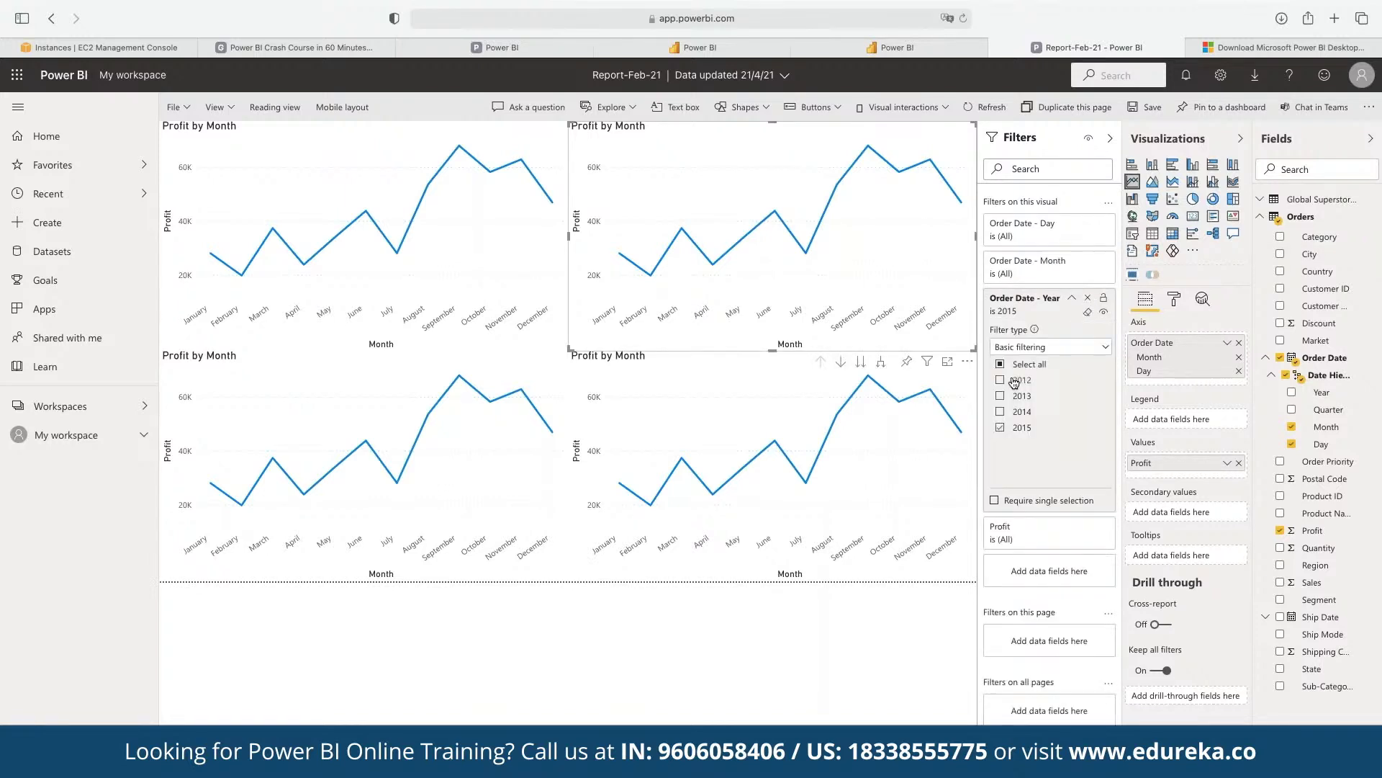
pyautogui.click(1000, 379)
pyautogui.click(1000, 427)
pyautogui.click(464, 462)
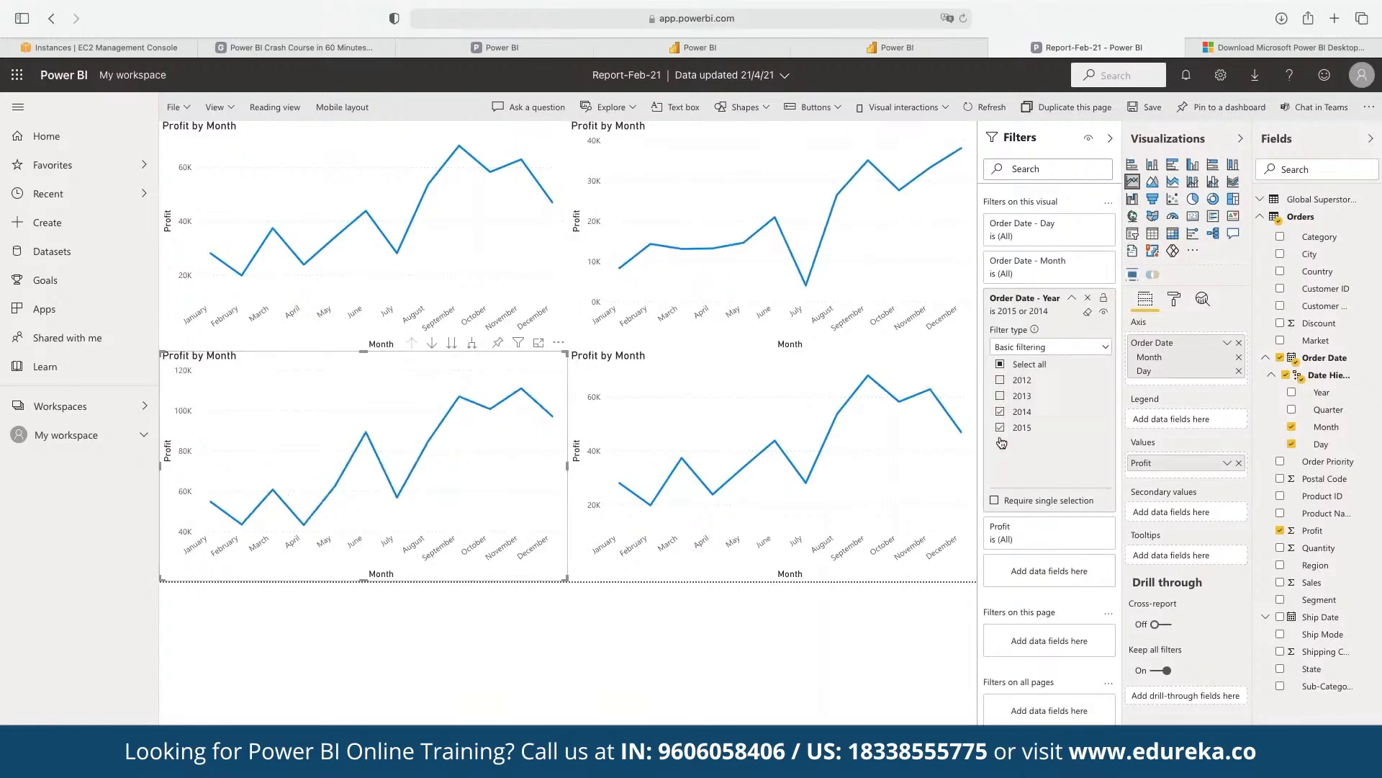
pyautogui.click(1000, 427)
# Change the lower-right chart's Order Date Year filter to 2013 only and deselect the chart
pyautogui.click(940, 450)
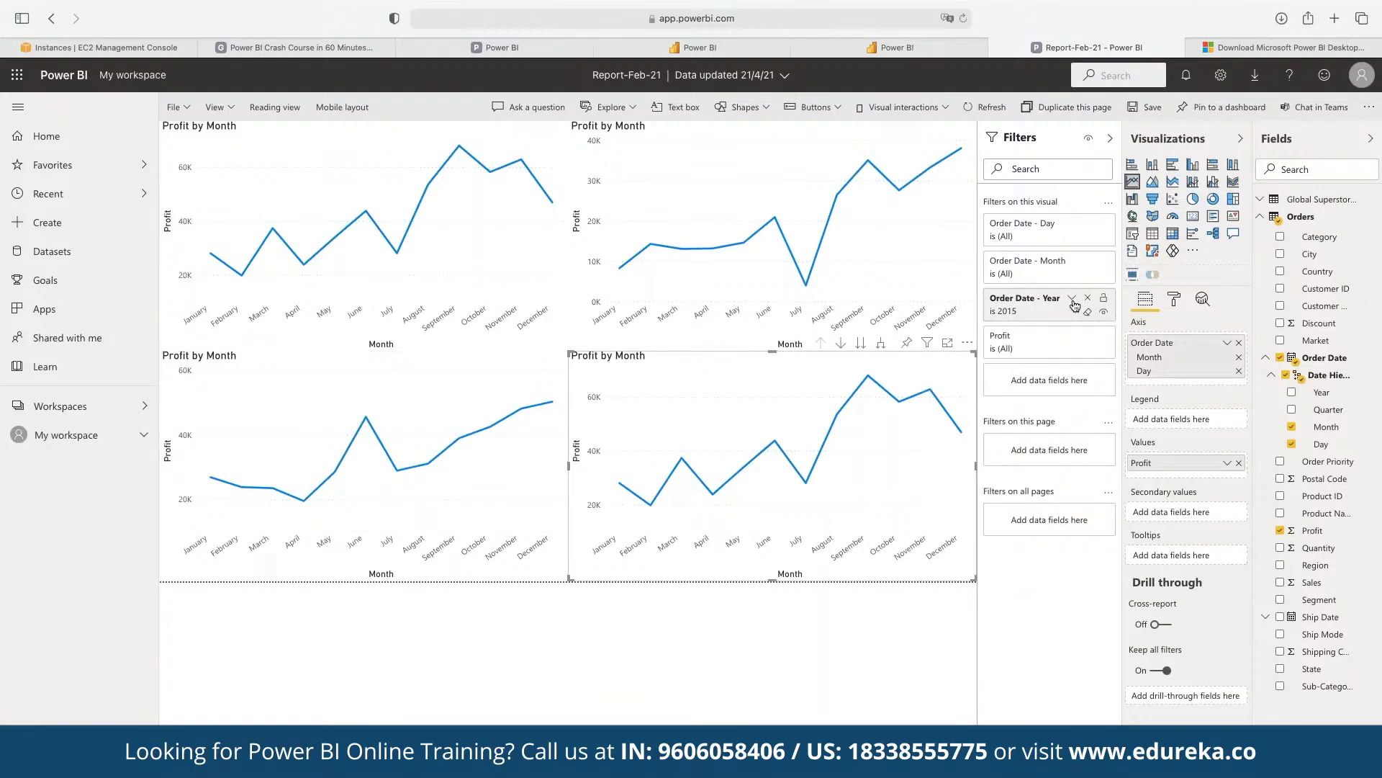
pyautogui.click(1072, 297)
pyautogui.click(1000, 426)
pyautogui.click(1001, 428)
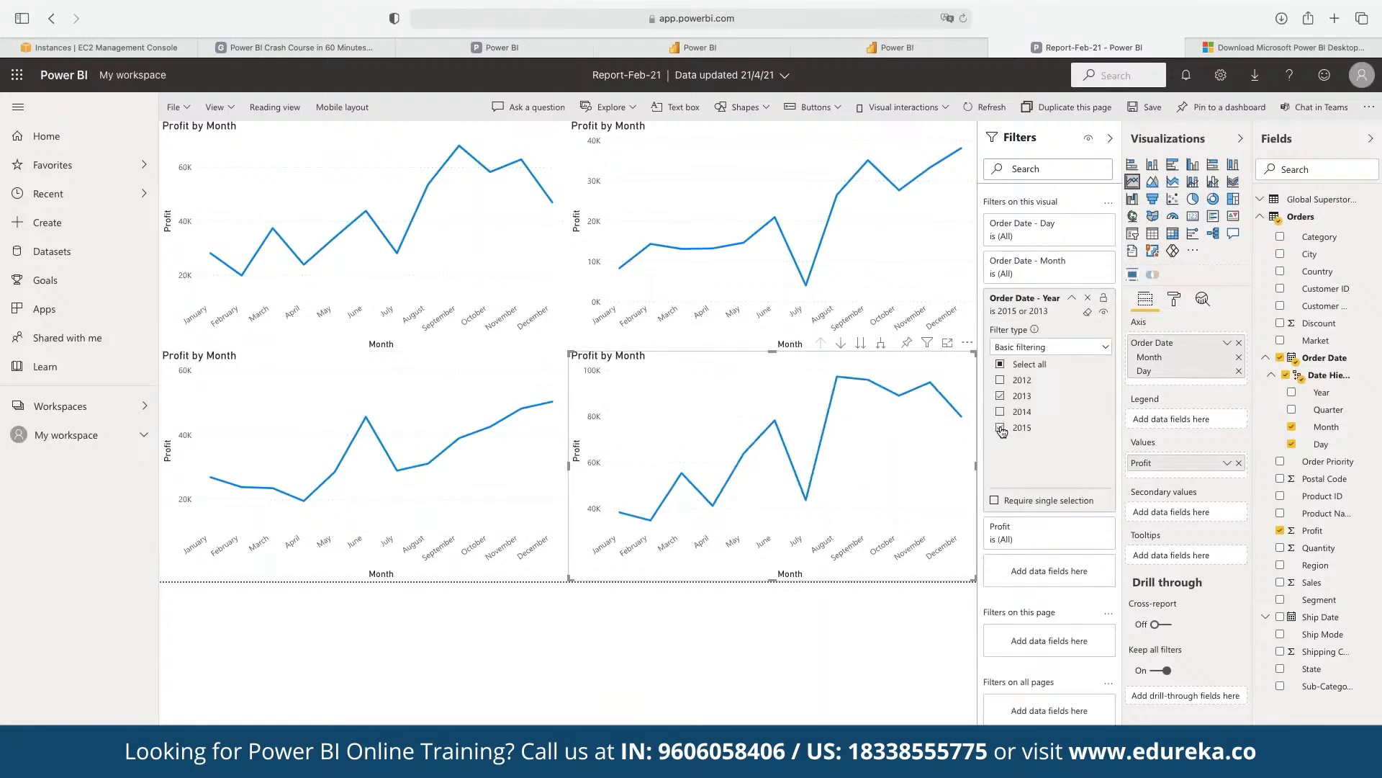
pyautogui.click(842, 624)
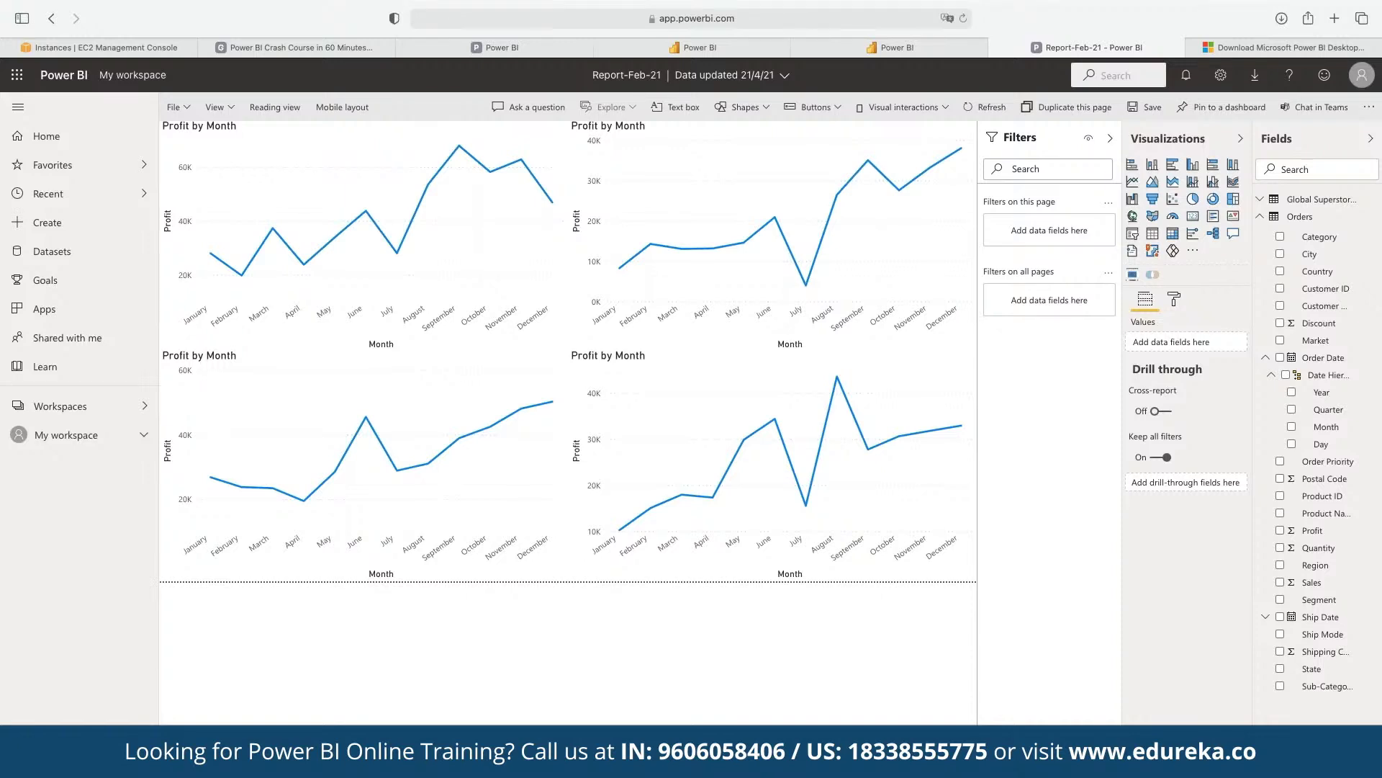
# Delete all four charts, then create an Order Date hierarchy and Profit table, enlarge it and centre it in the page area
pyautogui.hotkey('ctrl', 'a')
pyautogui.press('Delete')
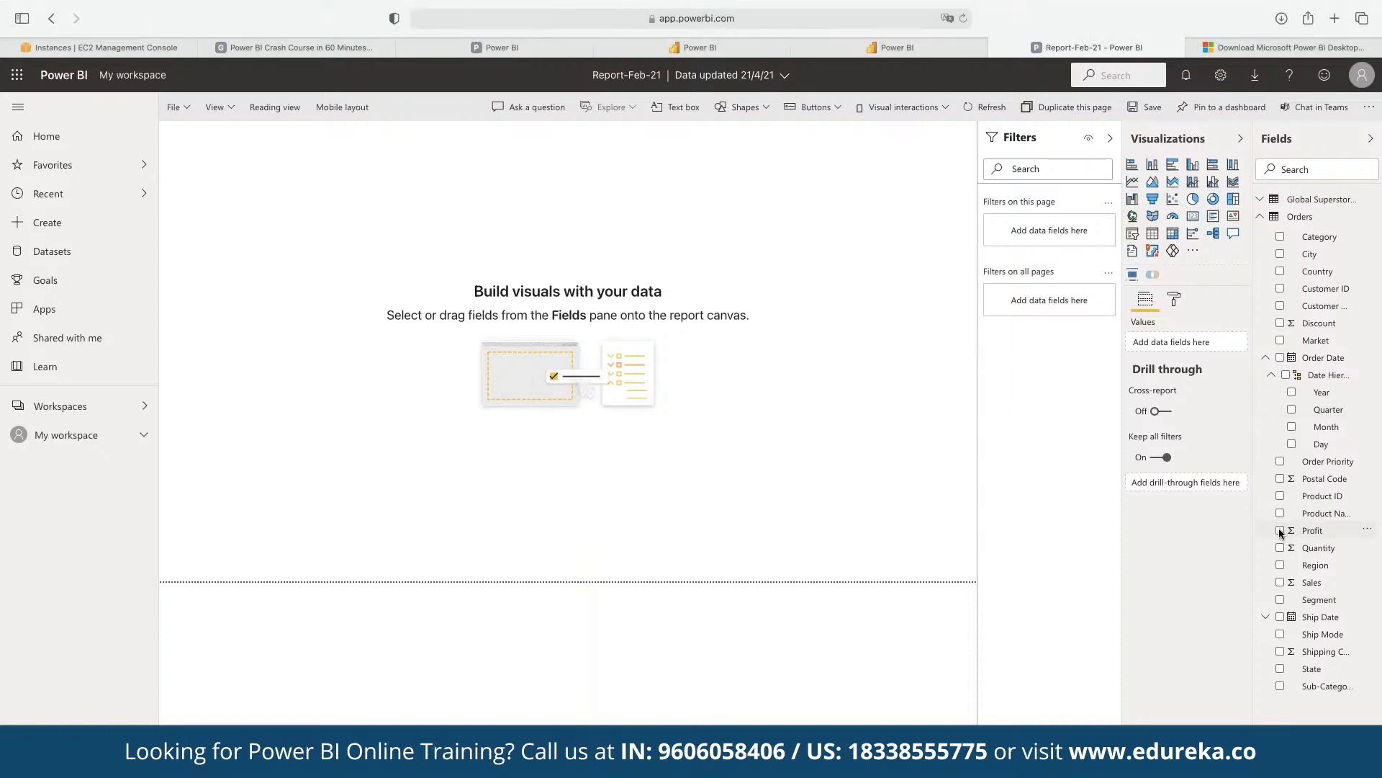
pyautogui.click(1286, 375)
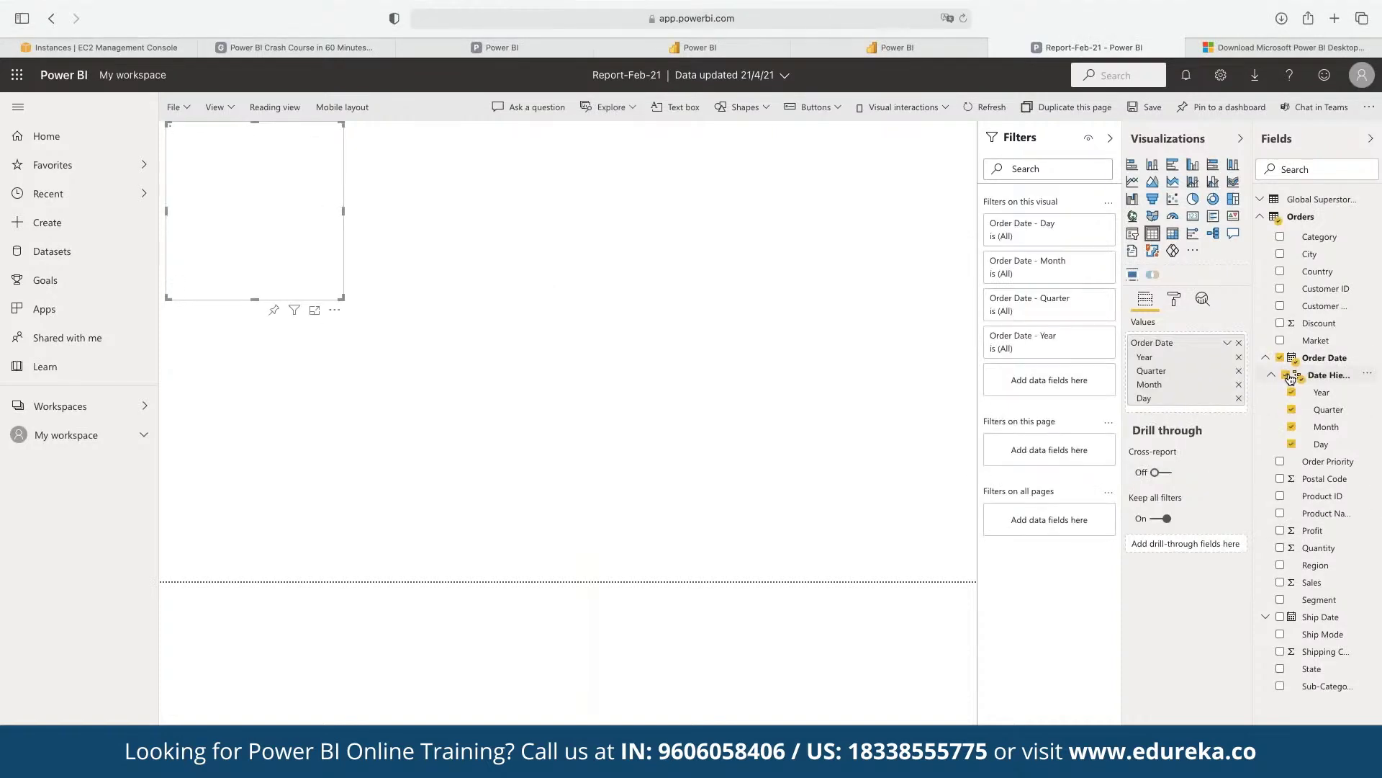
pyautogui.click(1281, 530)
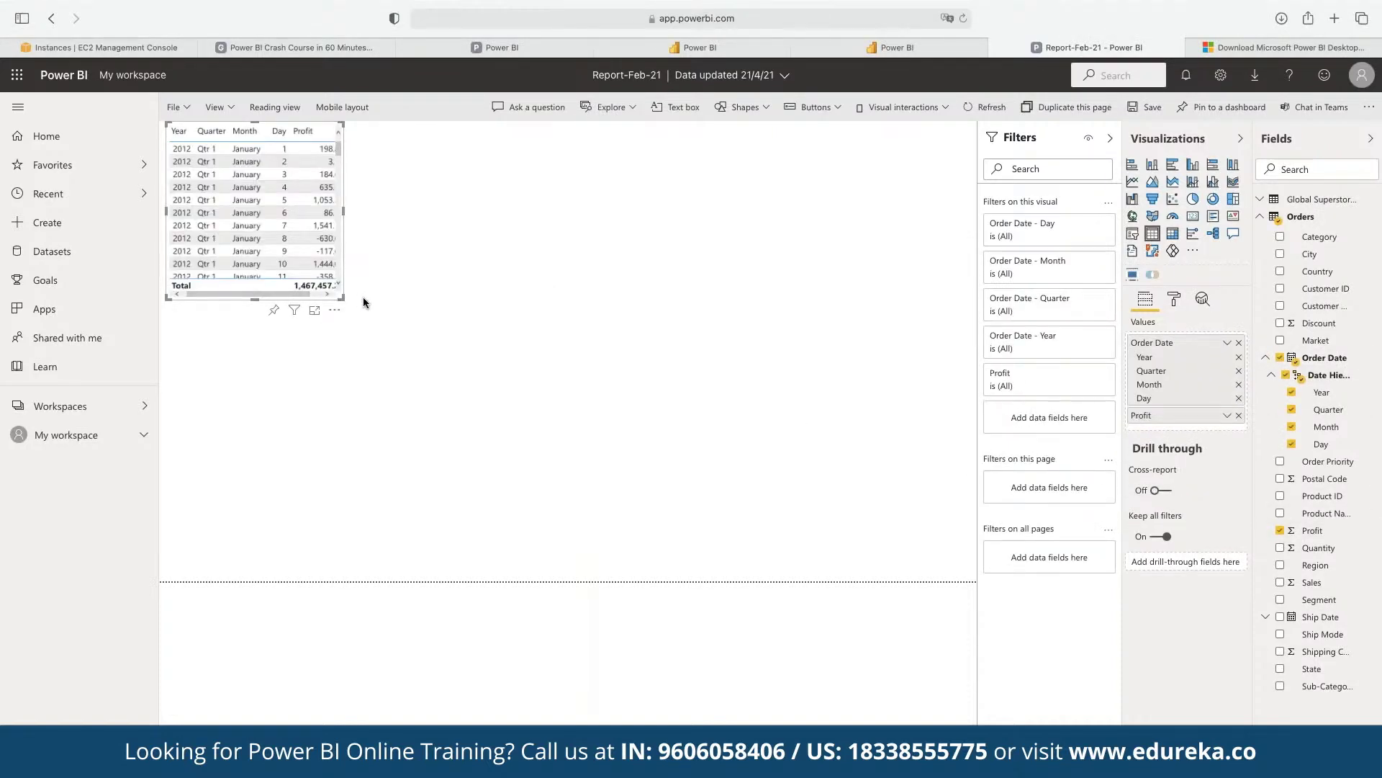
pyautogui.moveTo(344, 299); pyautogui.dragTo(849, 502)
pyautogui.moveTo(628, 380); pyautogui.dragTo(689, 415)
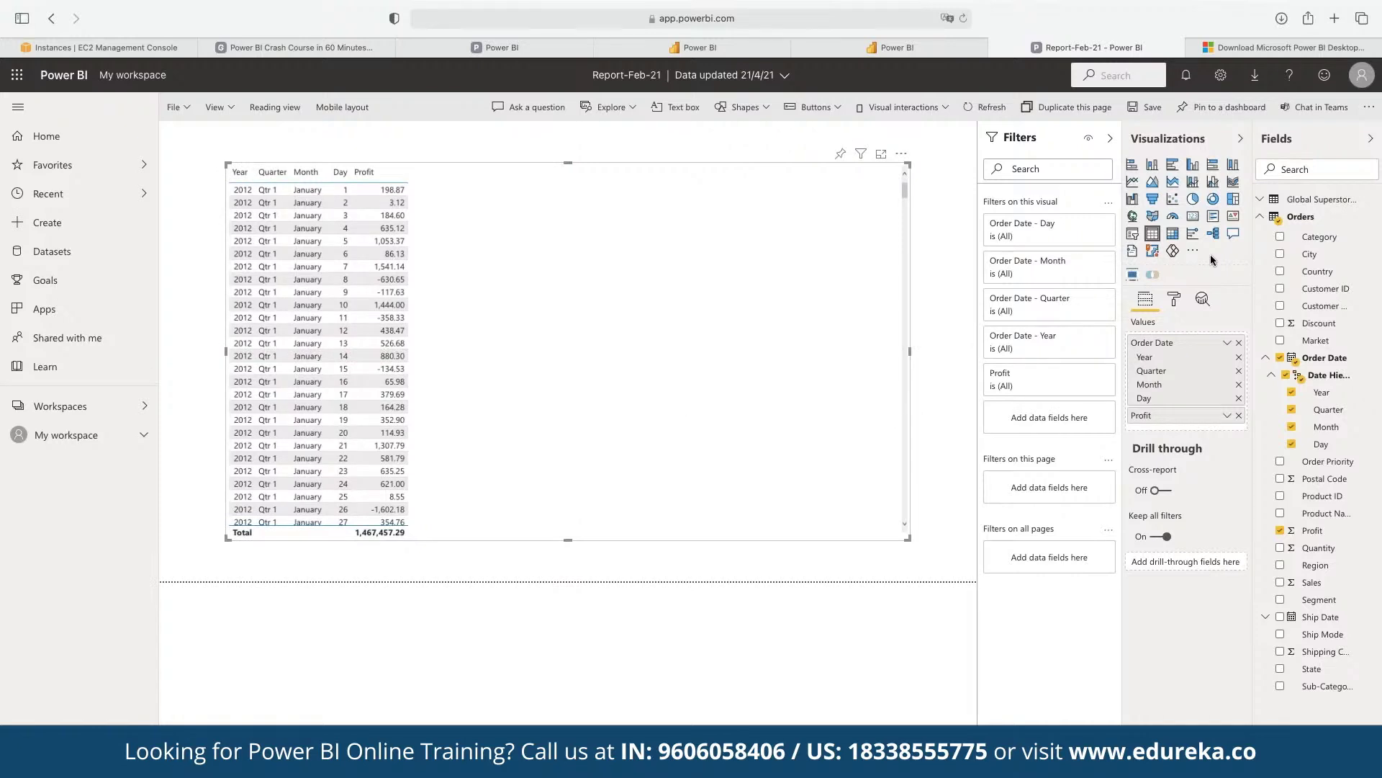
# Convert the table to a line chart, remove Year and Quarter from its axis, and use Order Date Year as the legend
pyautogui.click(1133, 183)
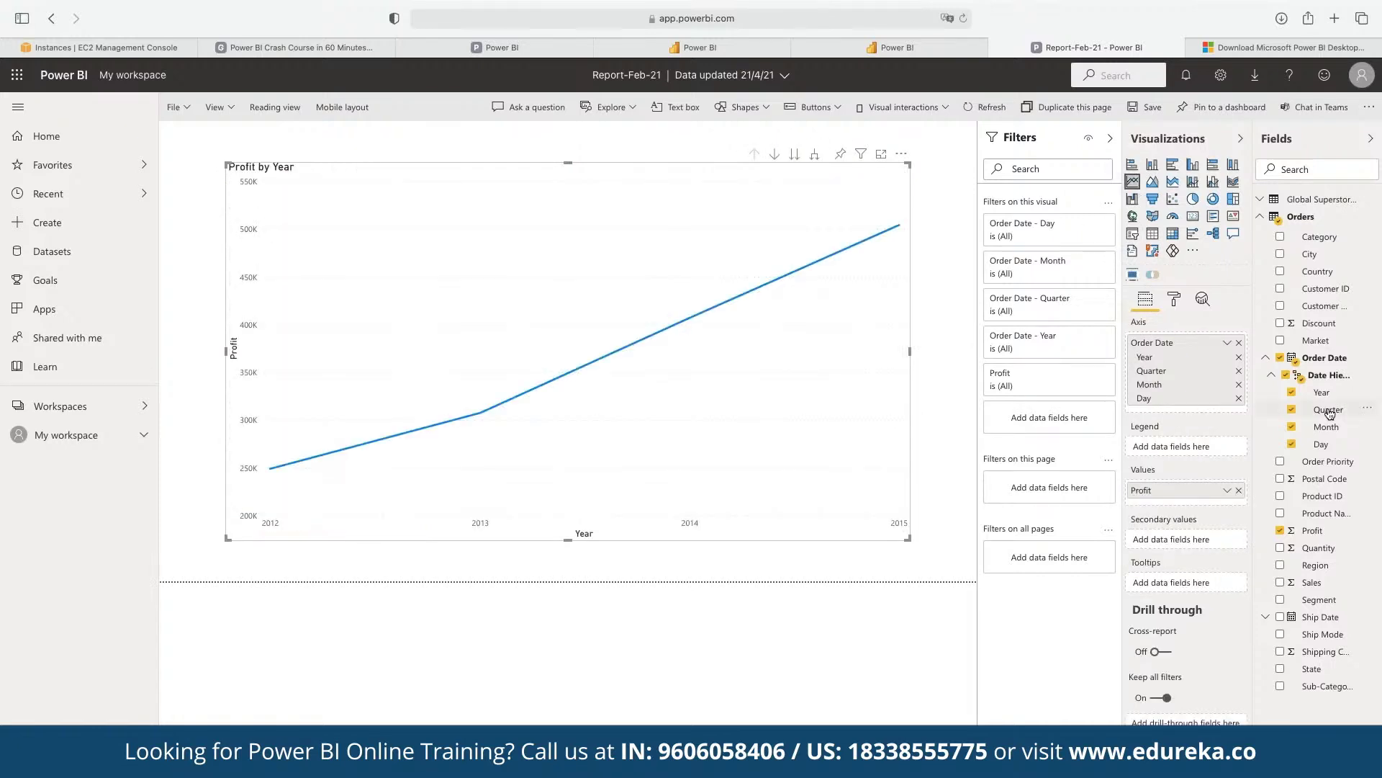
pyautogui.click(1239, 358)
pyautogui.click(1240, 358)
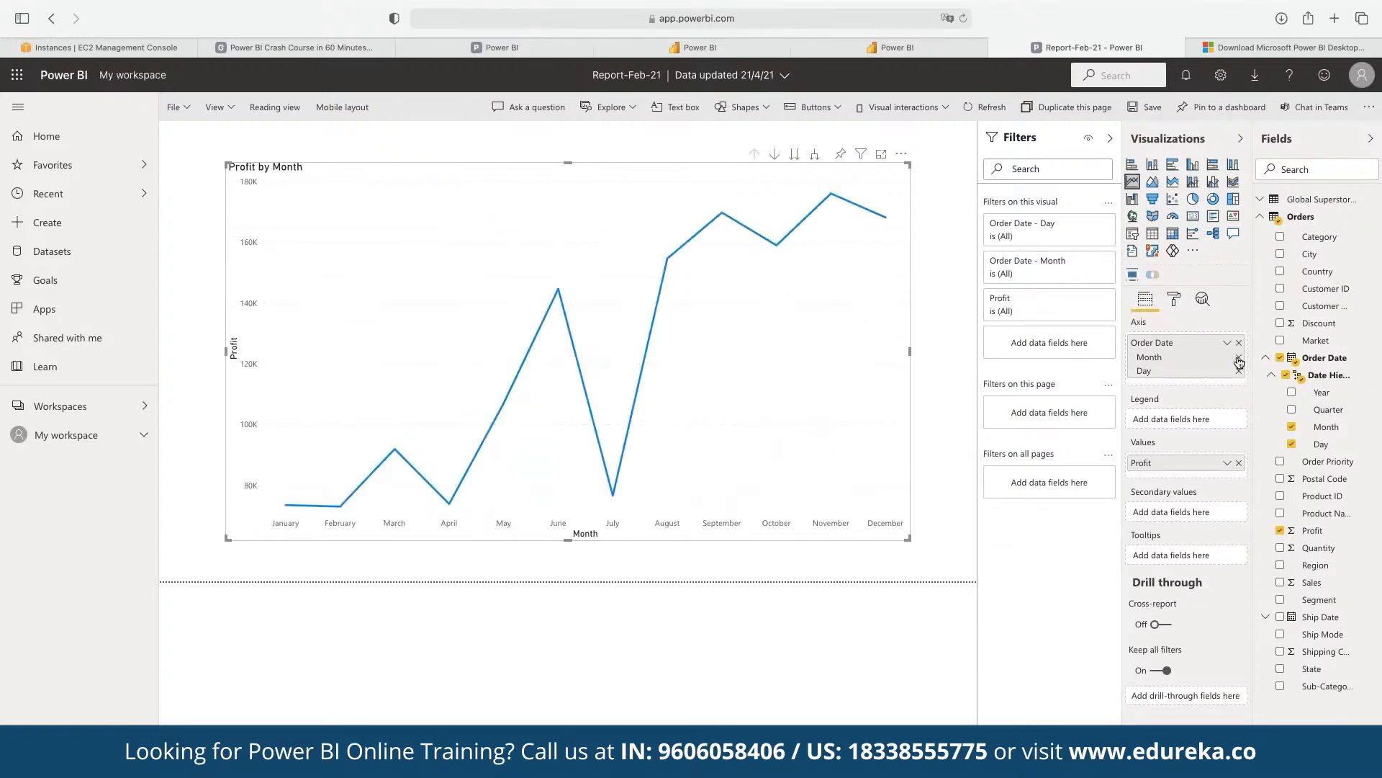
pyautogui.moveTo(1322, 392); pyautogui.dragTo(1220, 427)
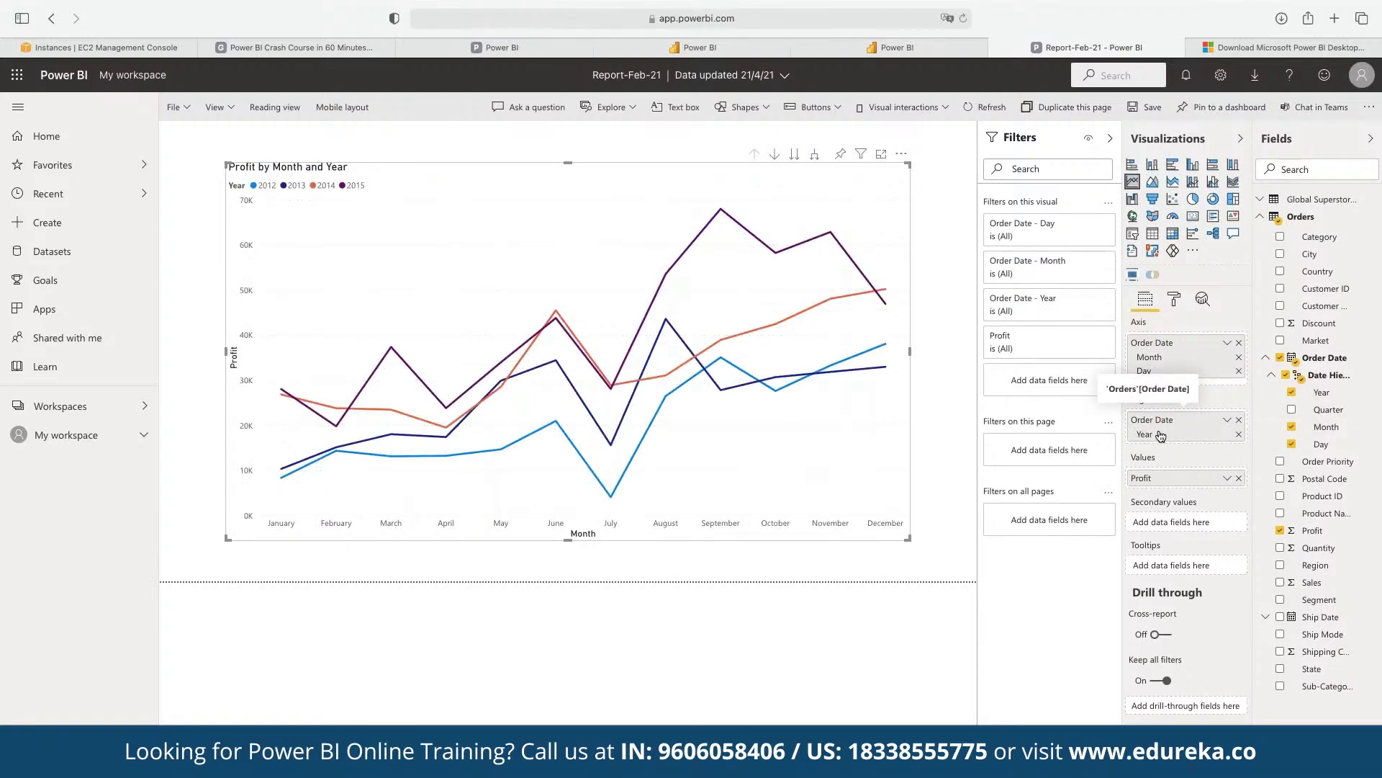
pyautogui.moveTo(801, 310)
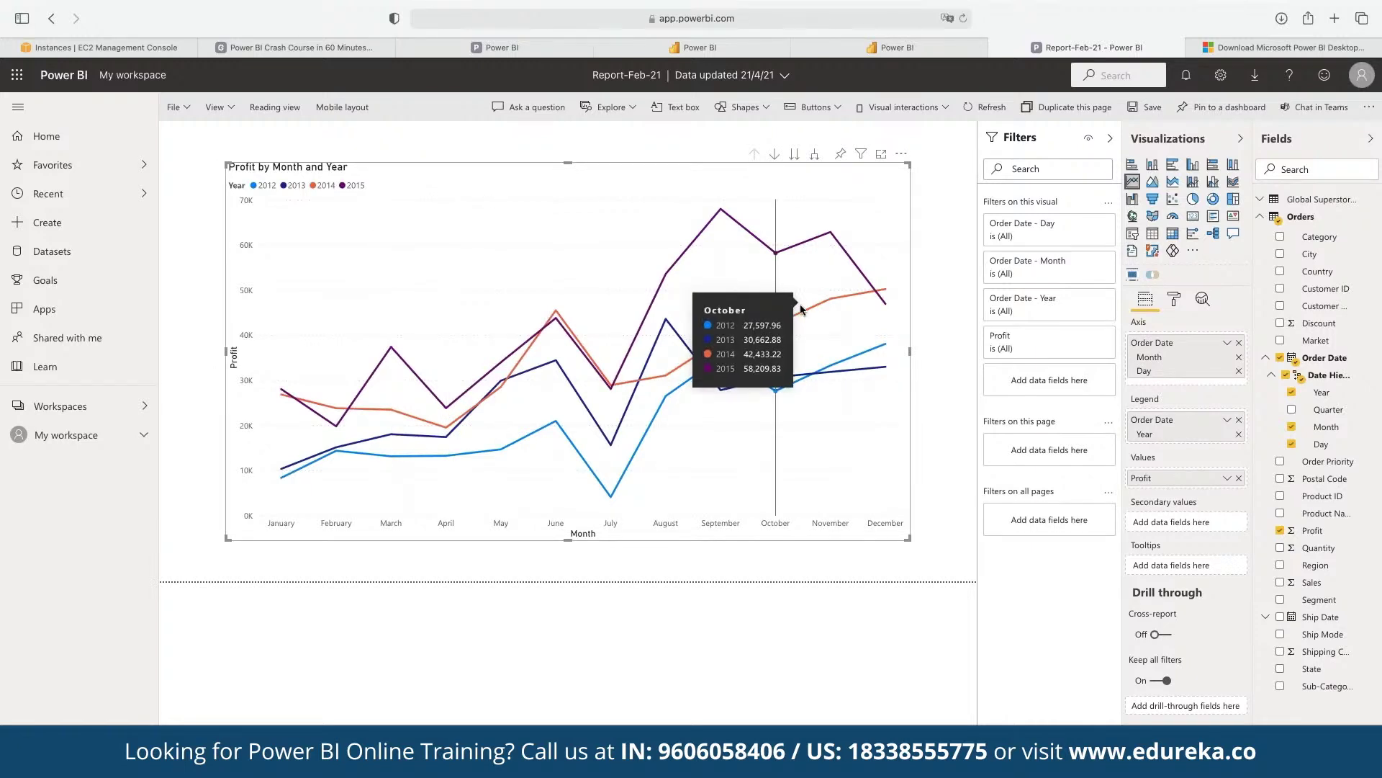
pyautogui.moveTo(720, 371)
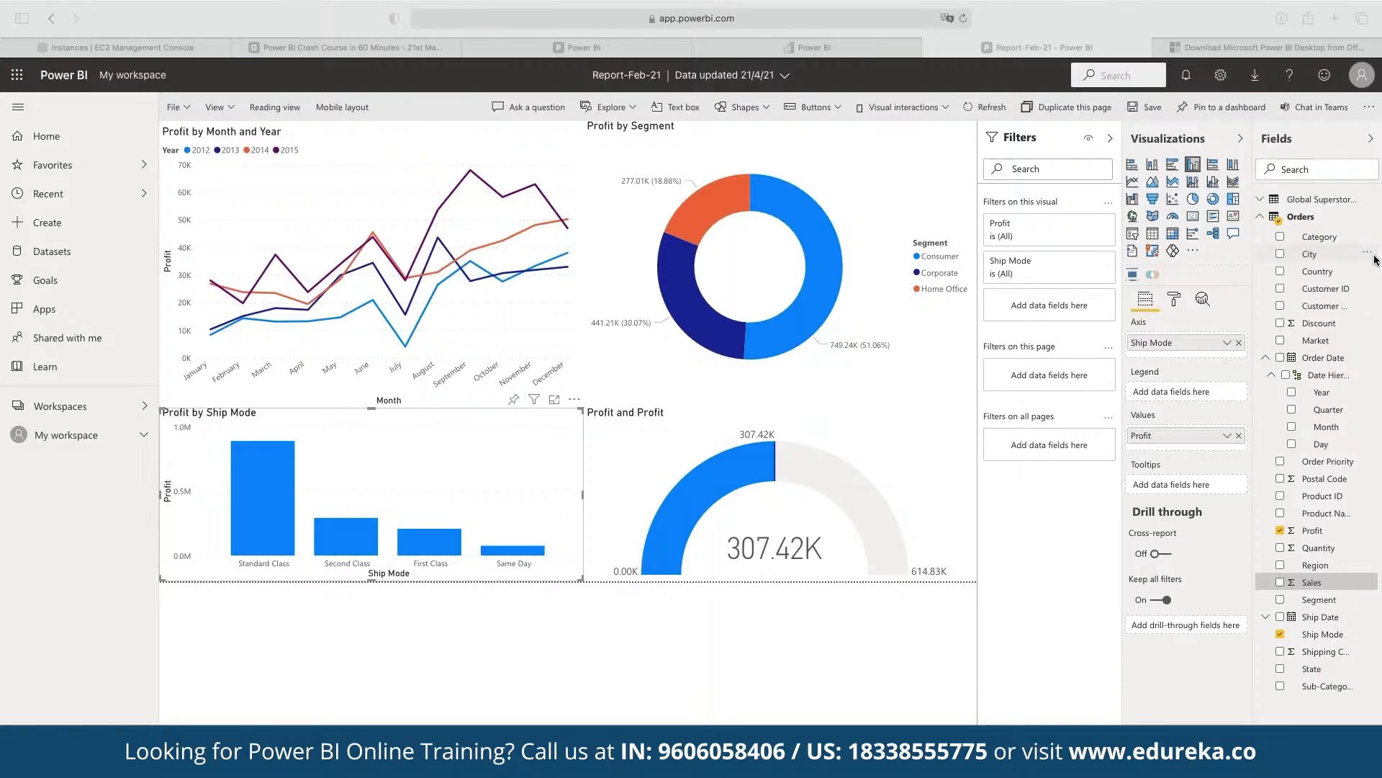
# Save the report and view its available print, publish and export options
pyautogui.click(173, 106)
pyautogui.click(262, 149)
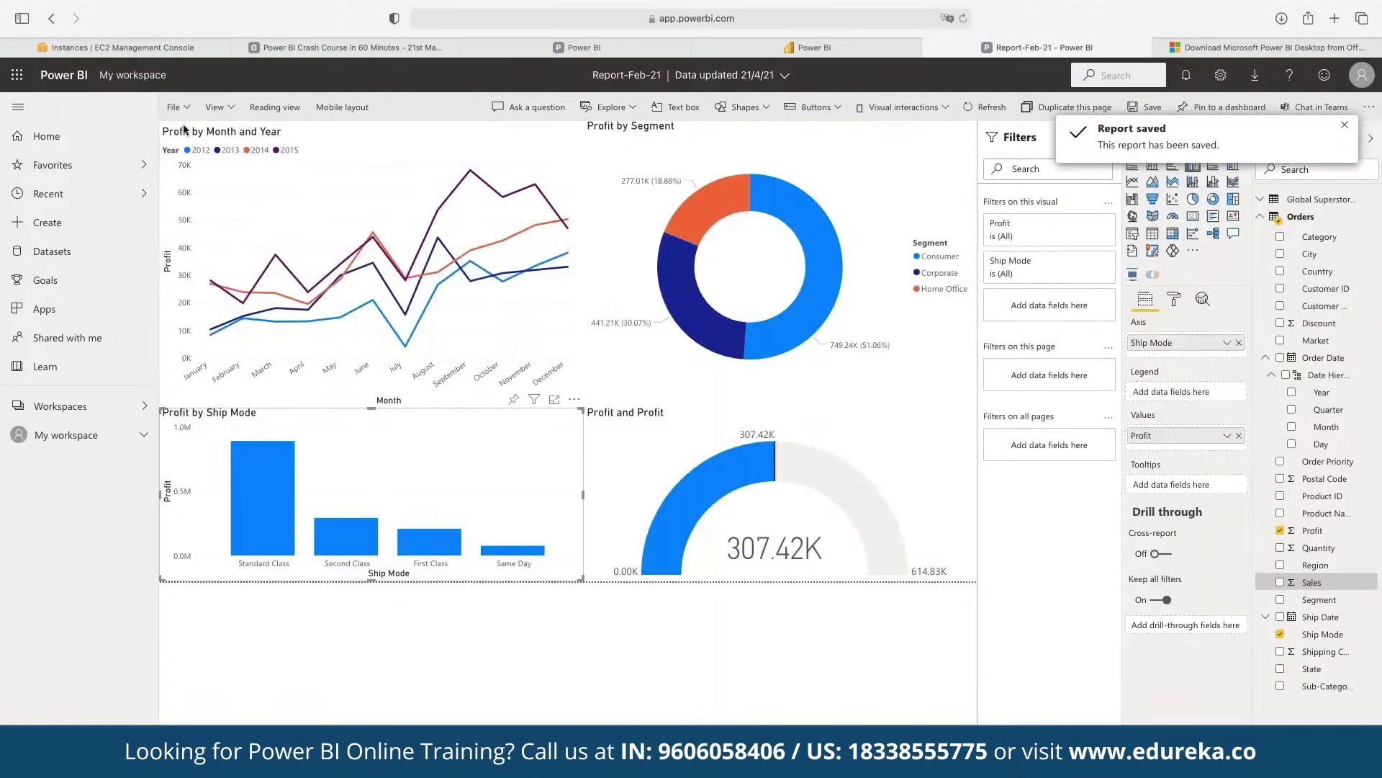
pyautogui.click(175, 108)
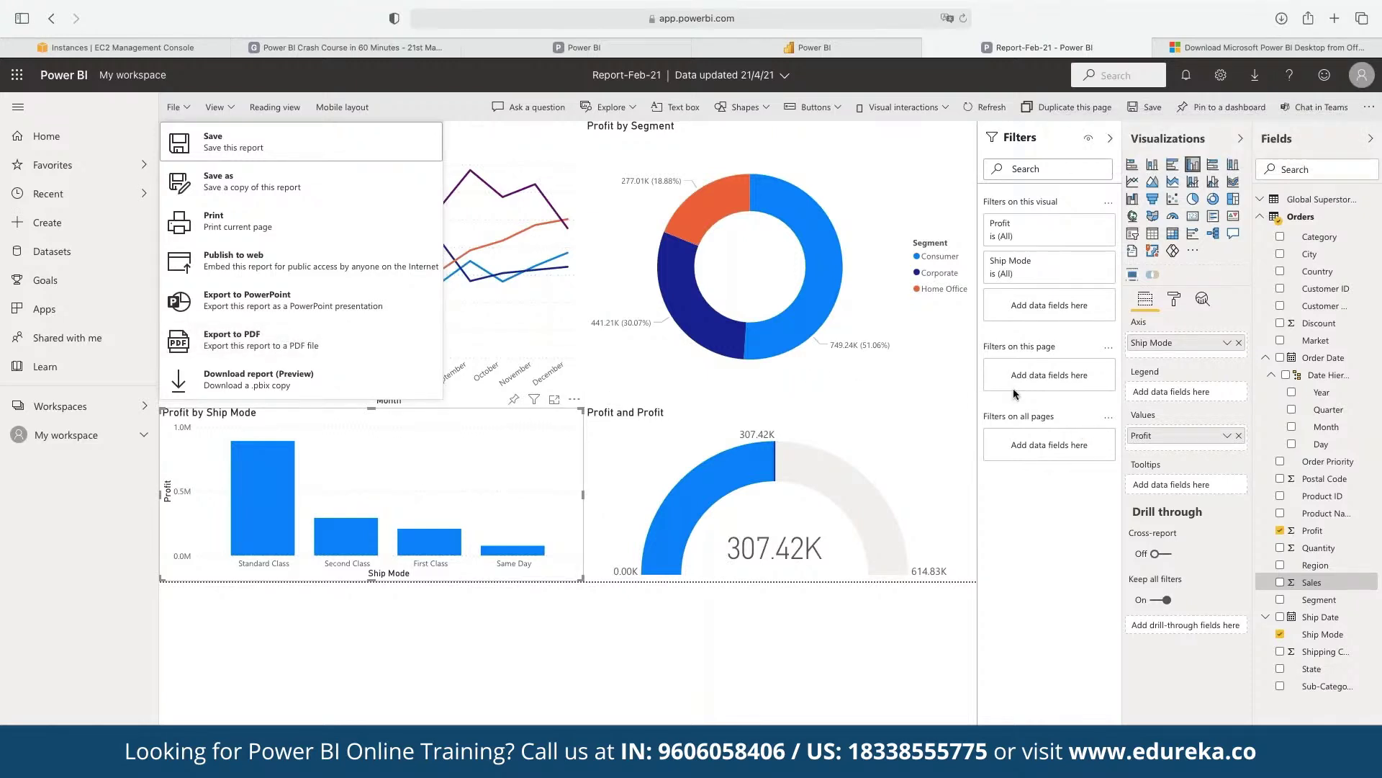
pyautogui.click(859, 429)
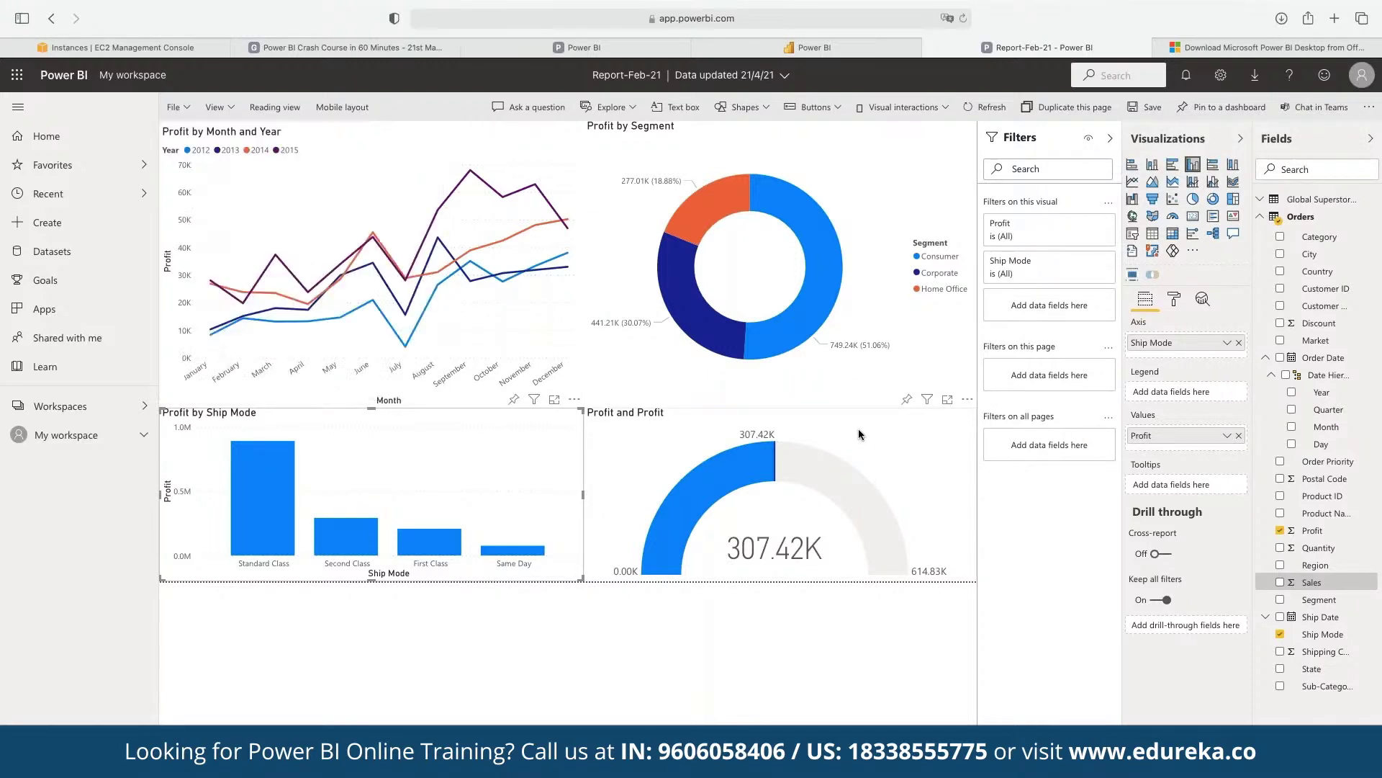
# Cross-filter the visuals by Consumer, Corporate, Home Office and again Consumer in the Profit by Segment donut, and inspect September's profit by year
pyautogui.click(792, 337)
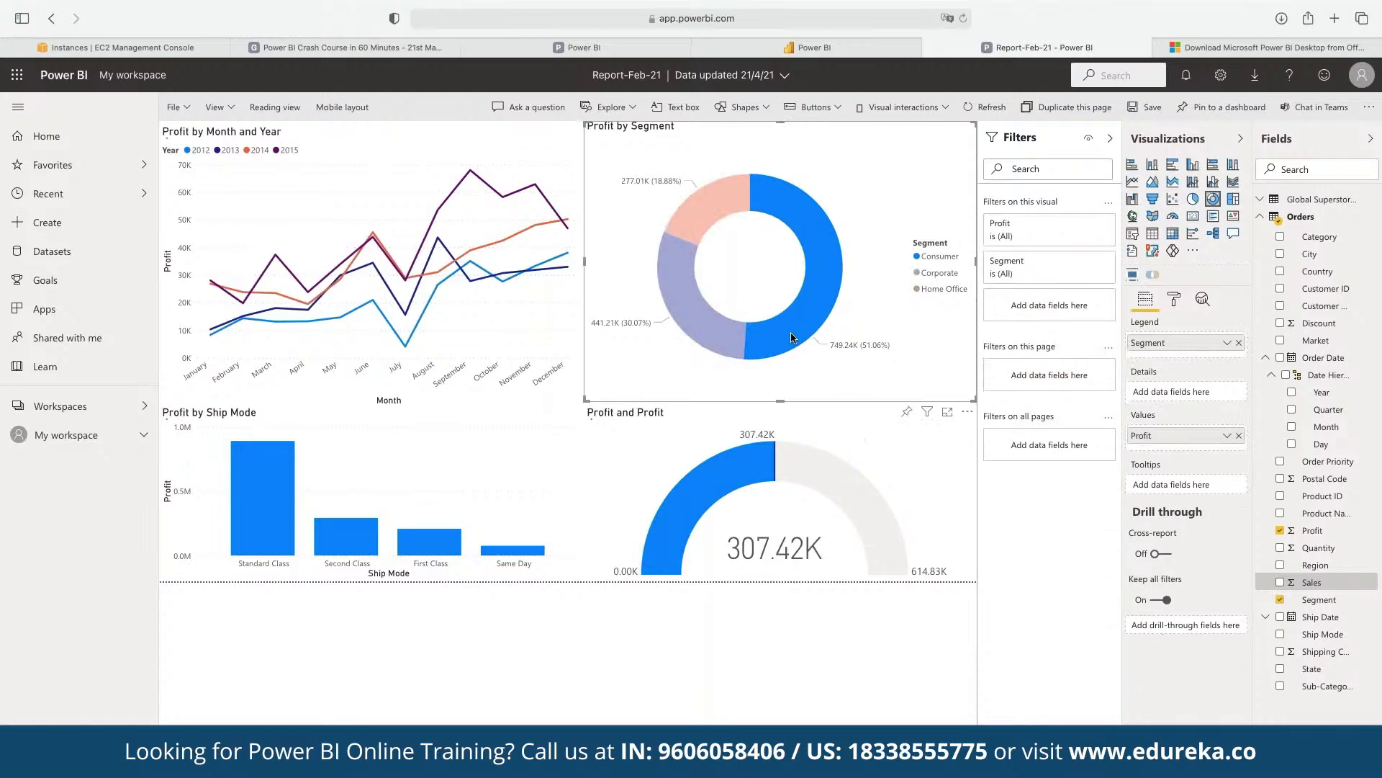
pyautogui.click(691, 312)
pyautogui.click(706, 226)
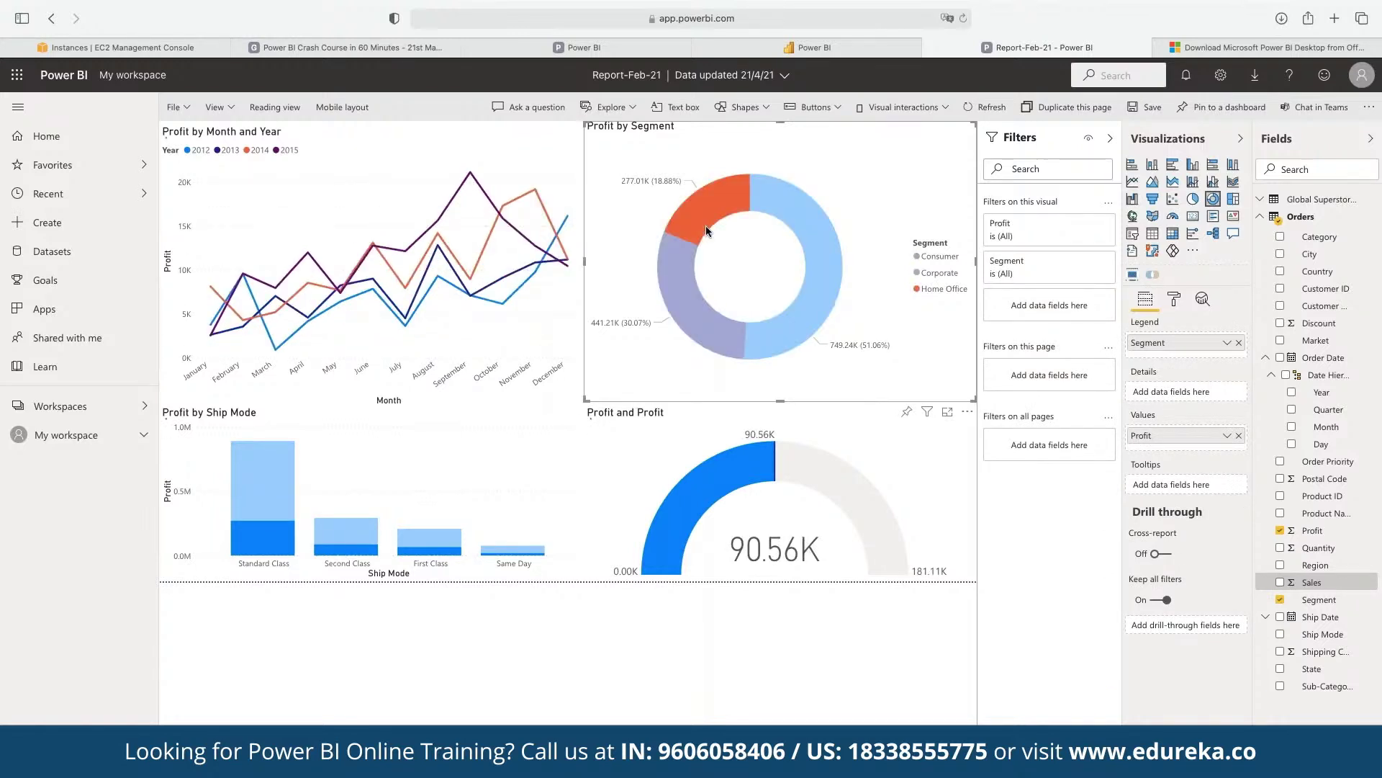
pyautogui.click(805, 231)
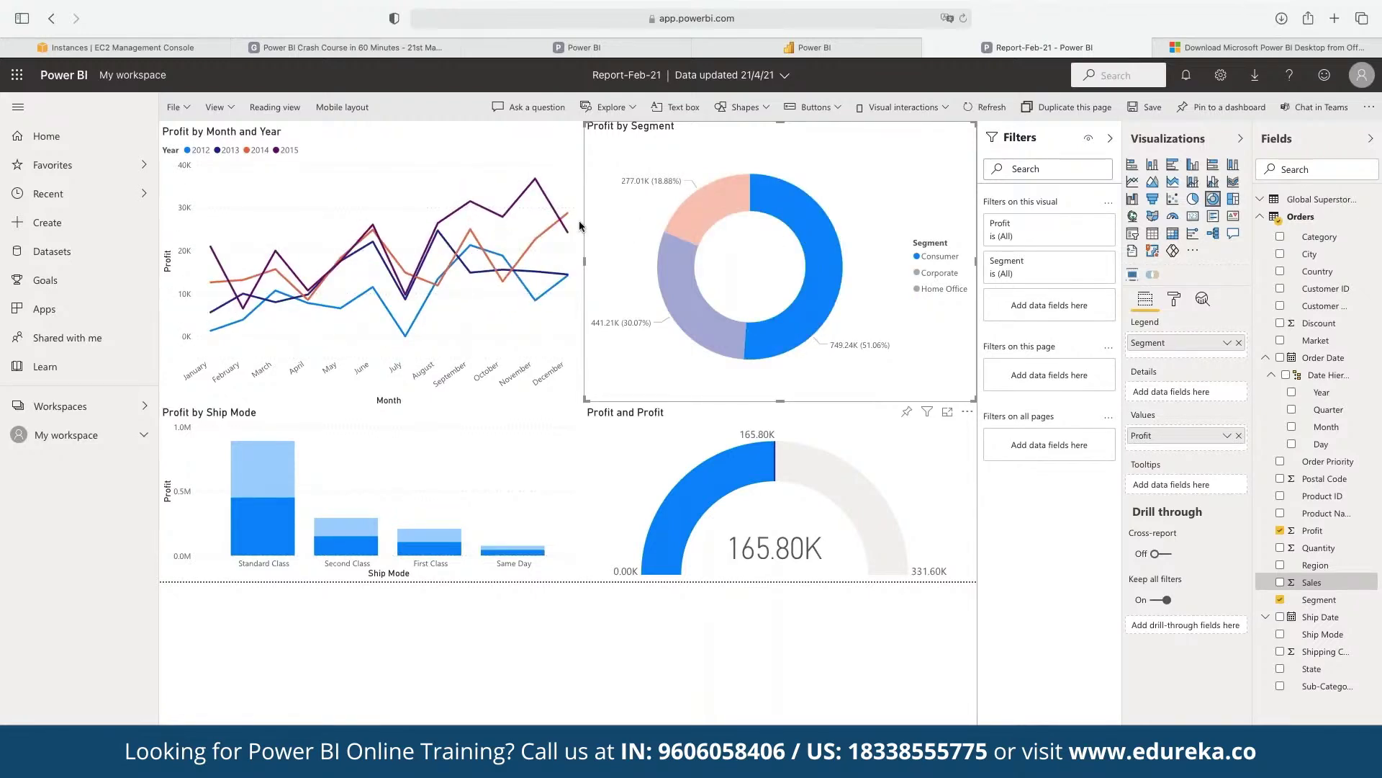
pyautogui.moveTo(466, 241)
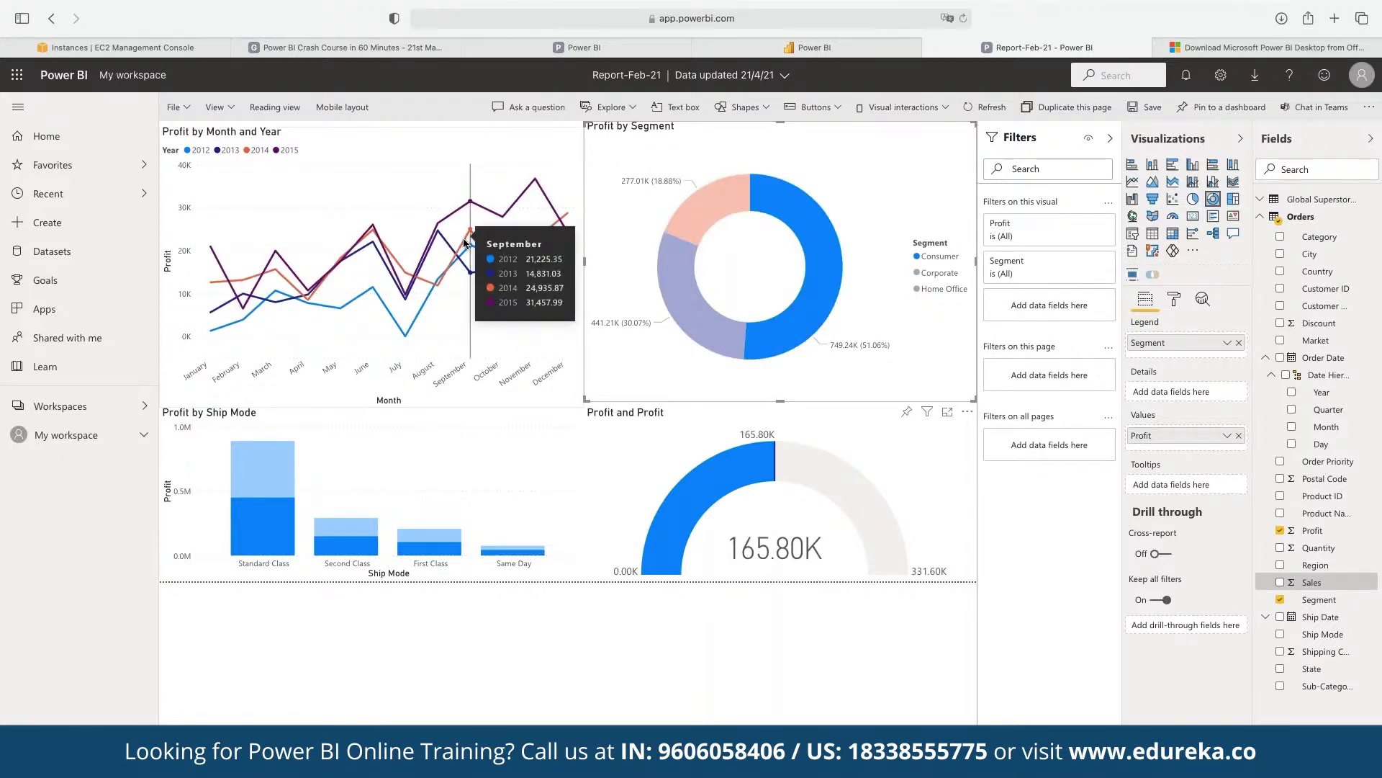
pyautogui.moveTo(672, 275)
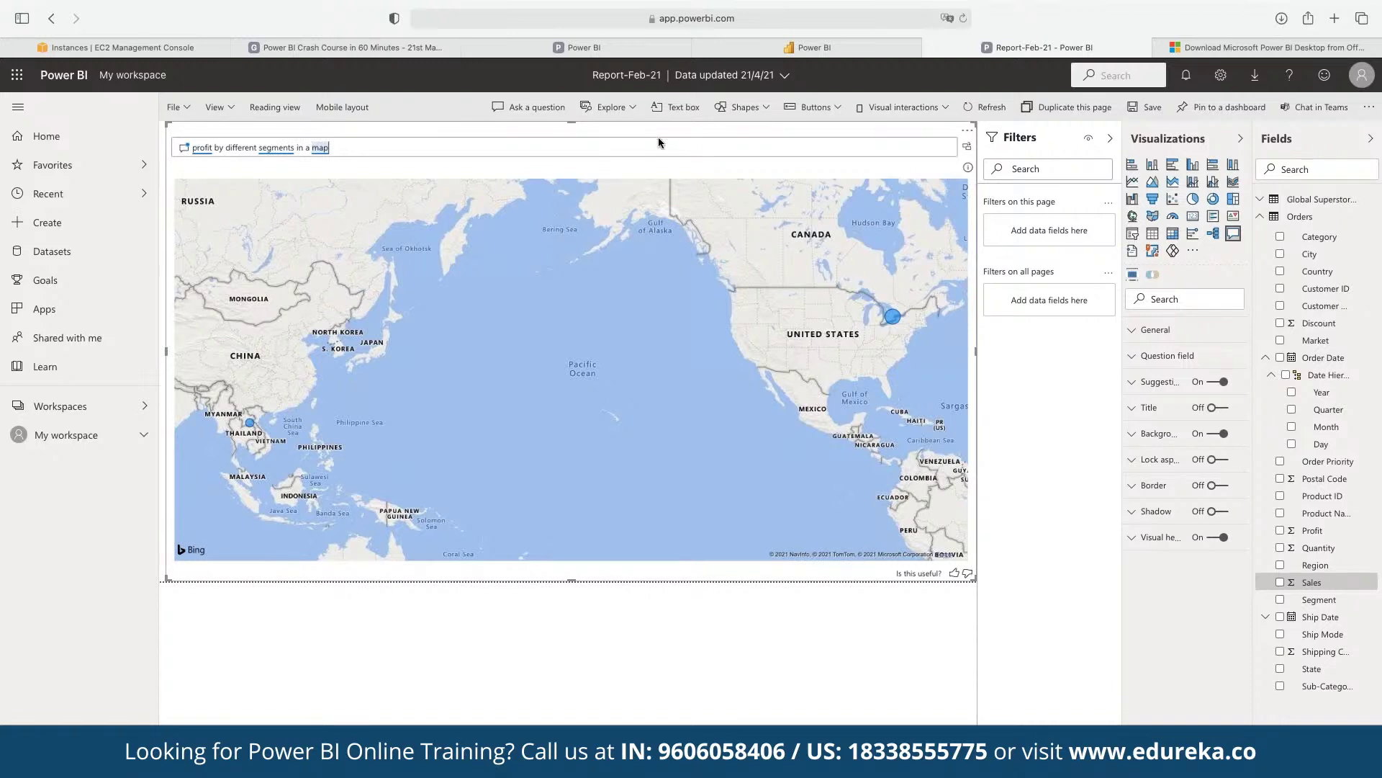
# Clear the question "profit by different segments in a map" and delete the Q&A visual from the report page
pyautogui.moveTo(502, 146); pyautogui.dragTo(160, 144)
pyautogui.press('BackSpace')
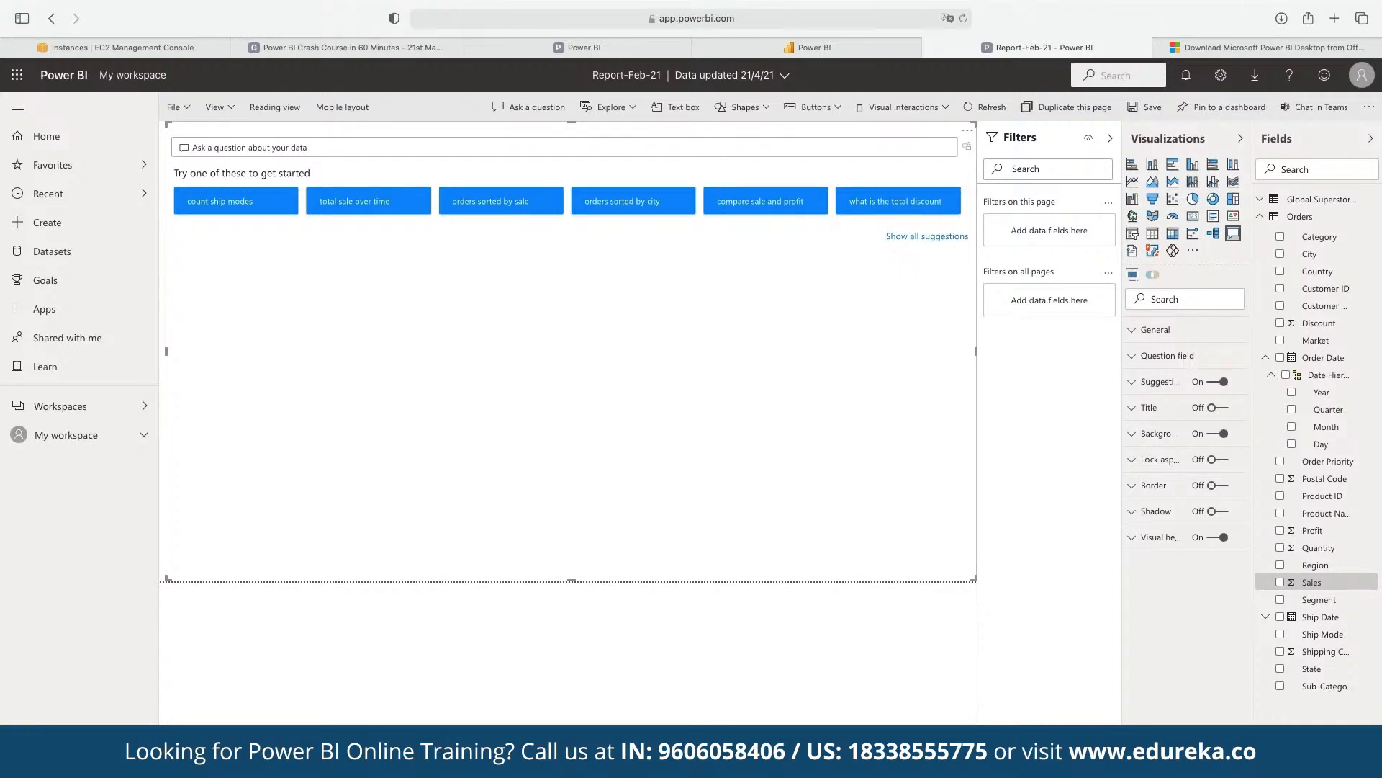
pyautogui.press('Delete')
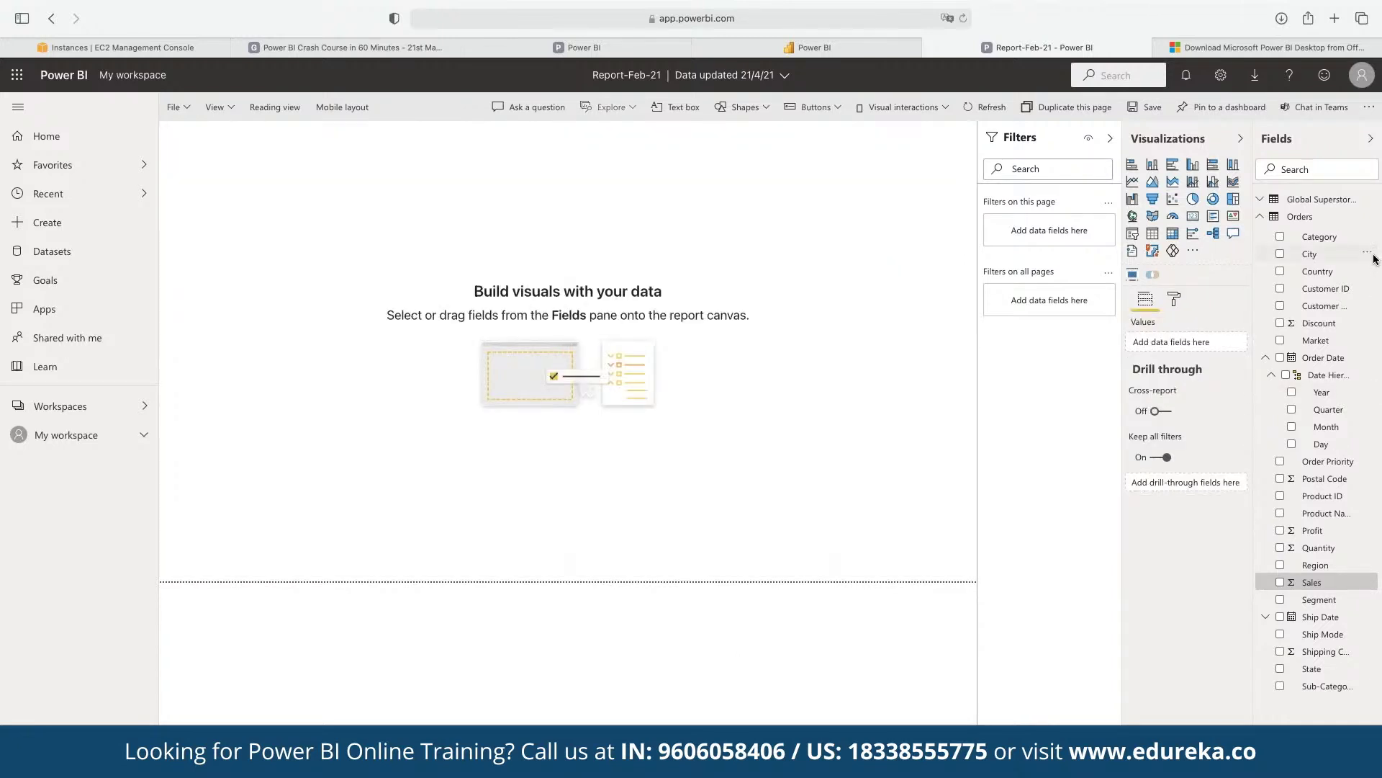